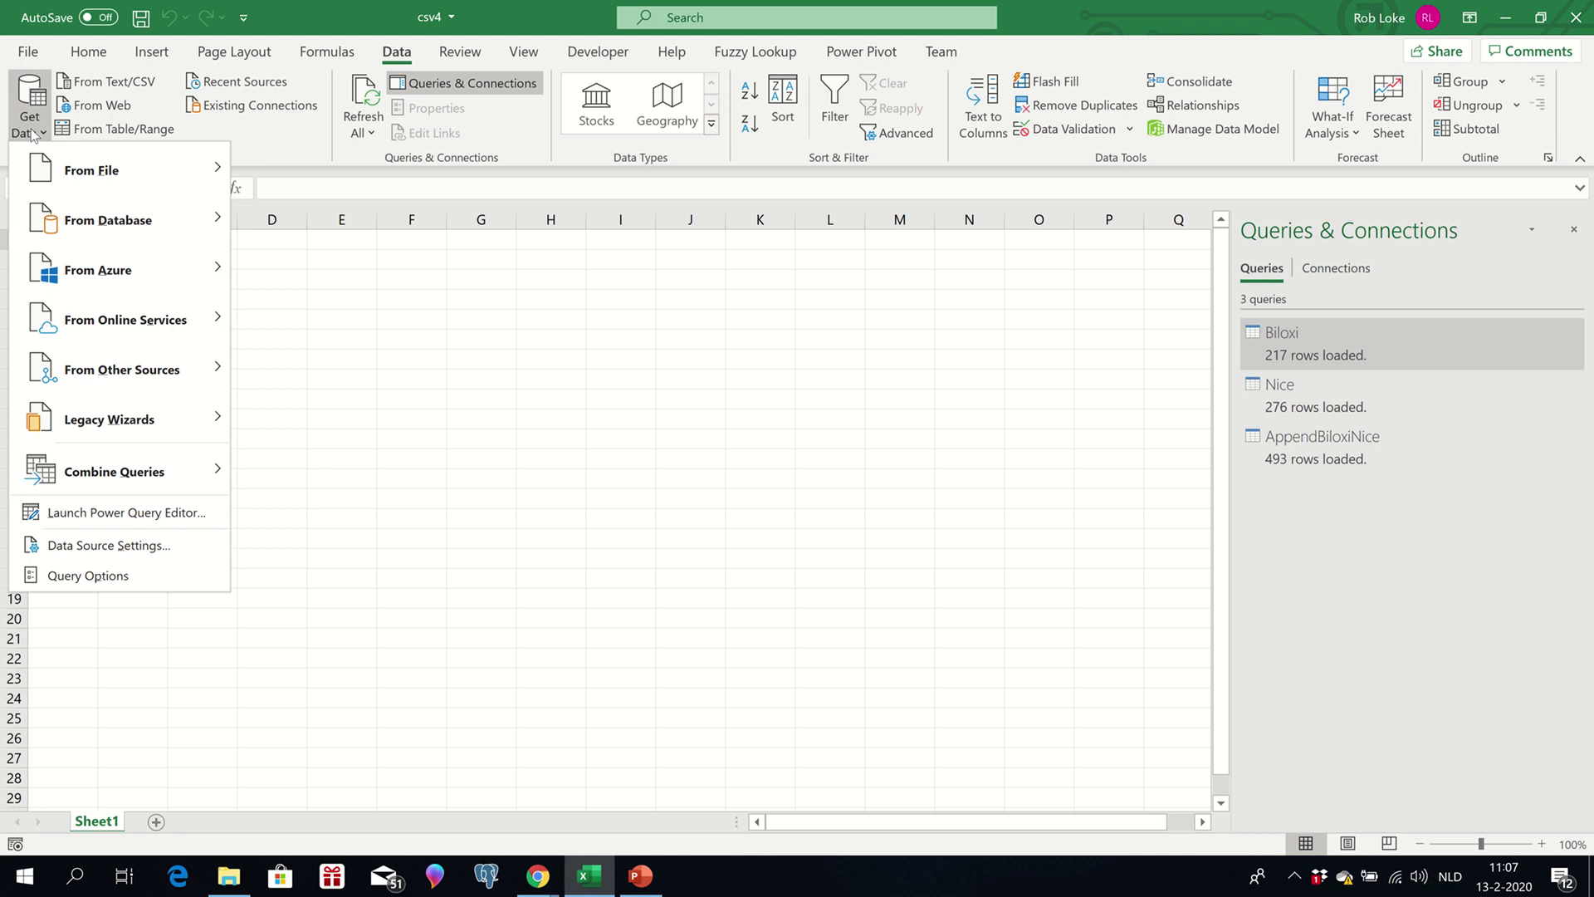
Import Sheet1 of the calories workbook from the baseballGamesSales folder and open it for transformation in Power Query.
mouse_move(64, 169)
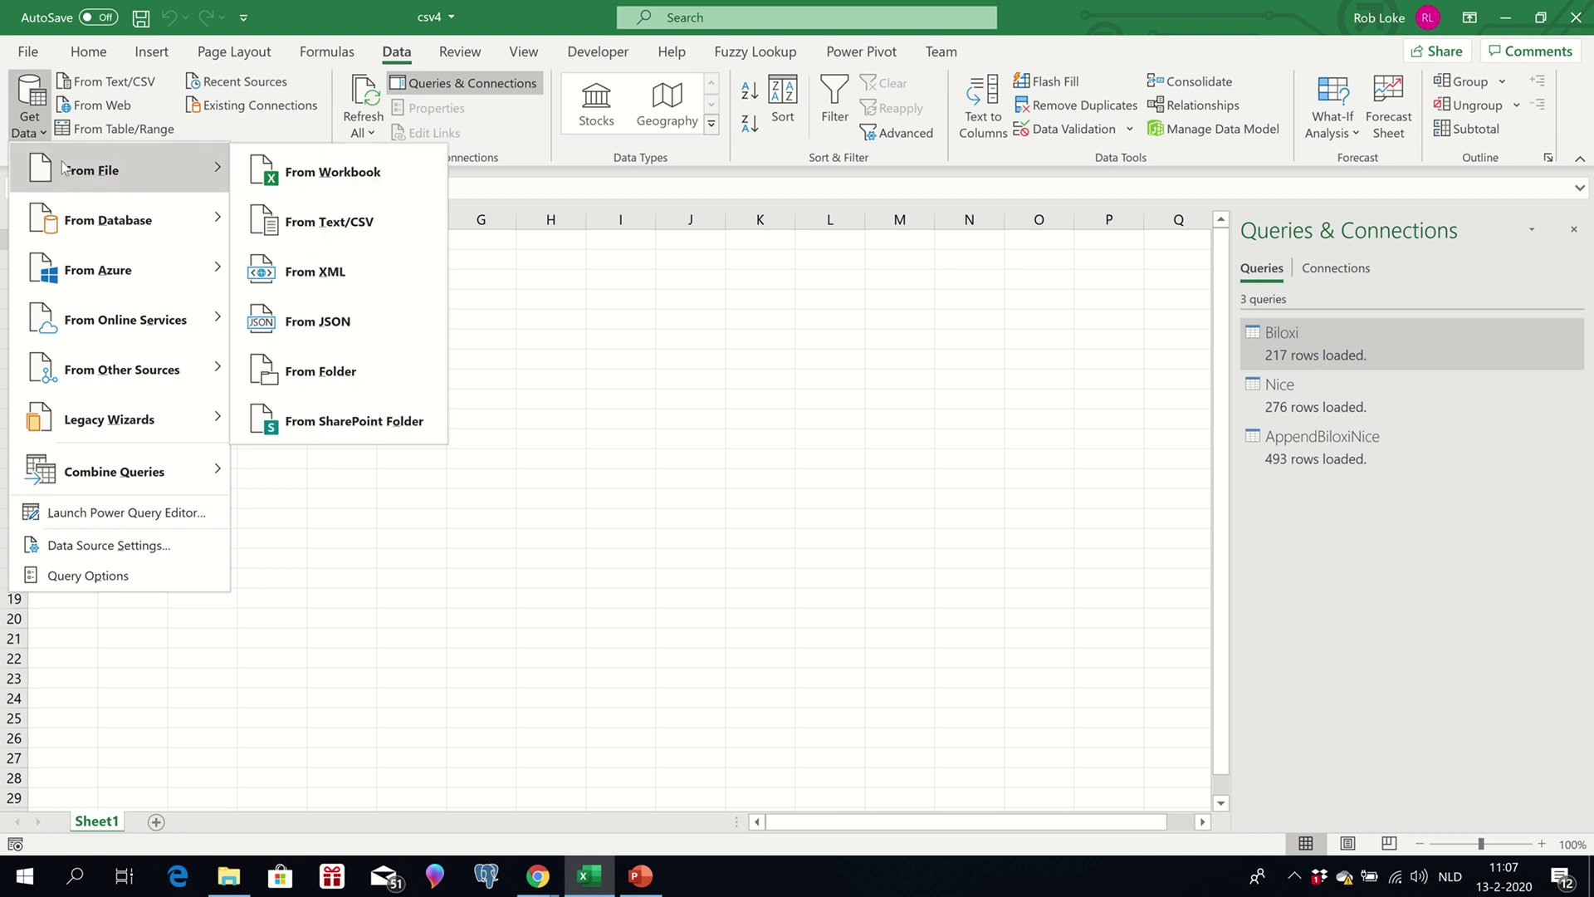
left_click(301, 178)
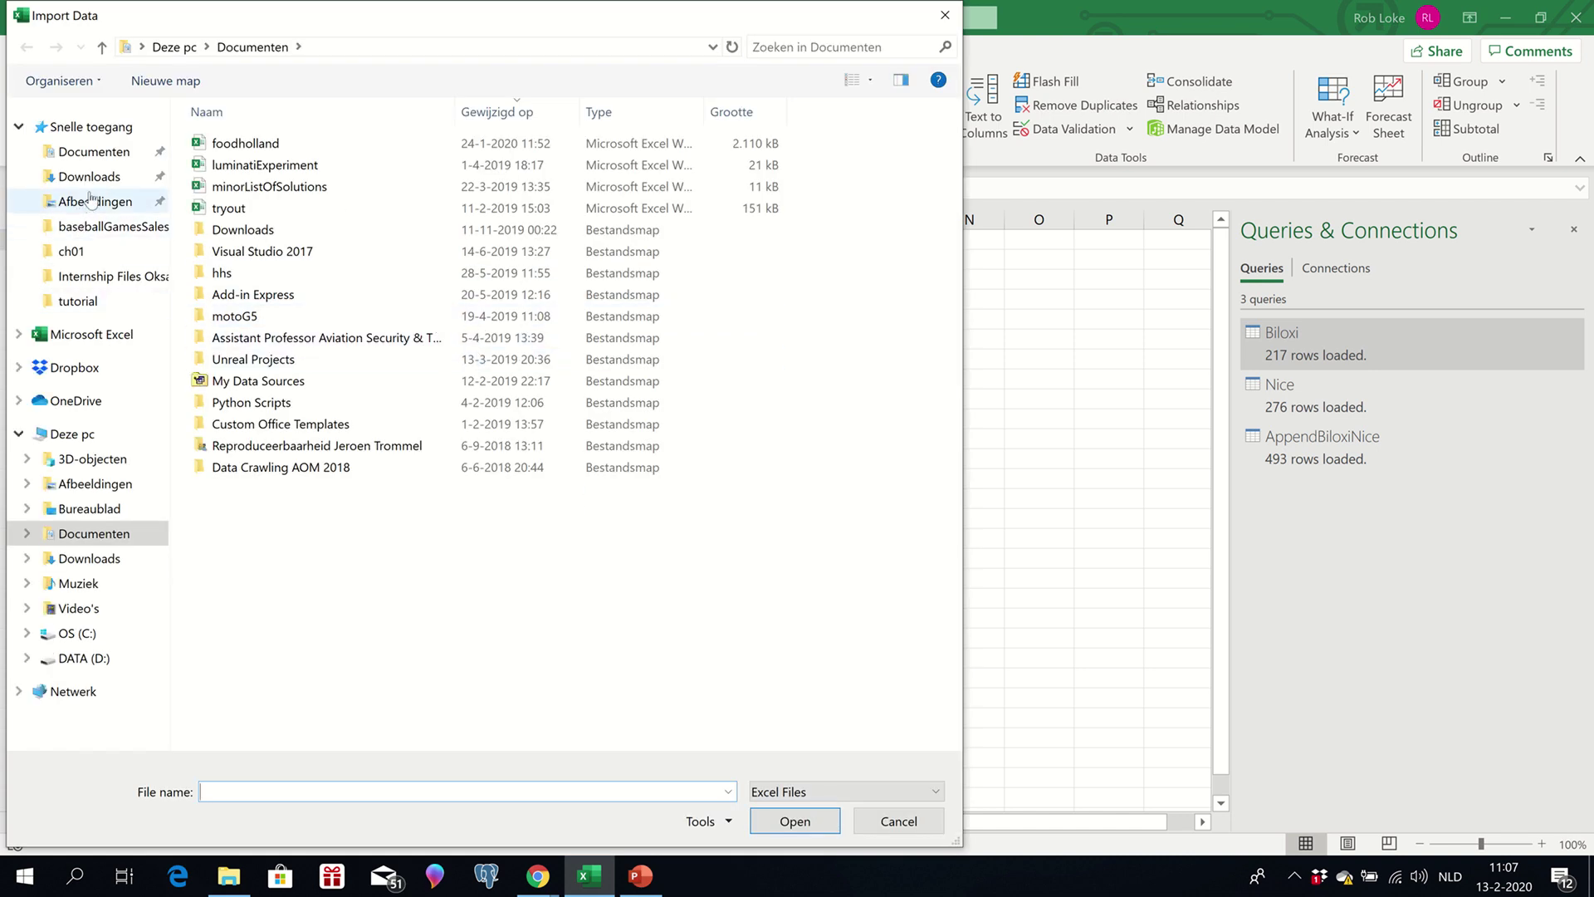
left_click(101, 235)
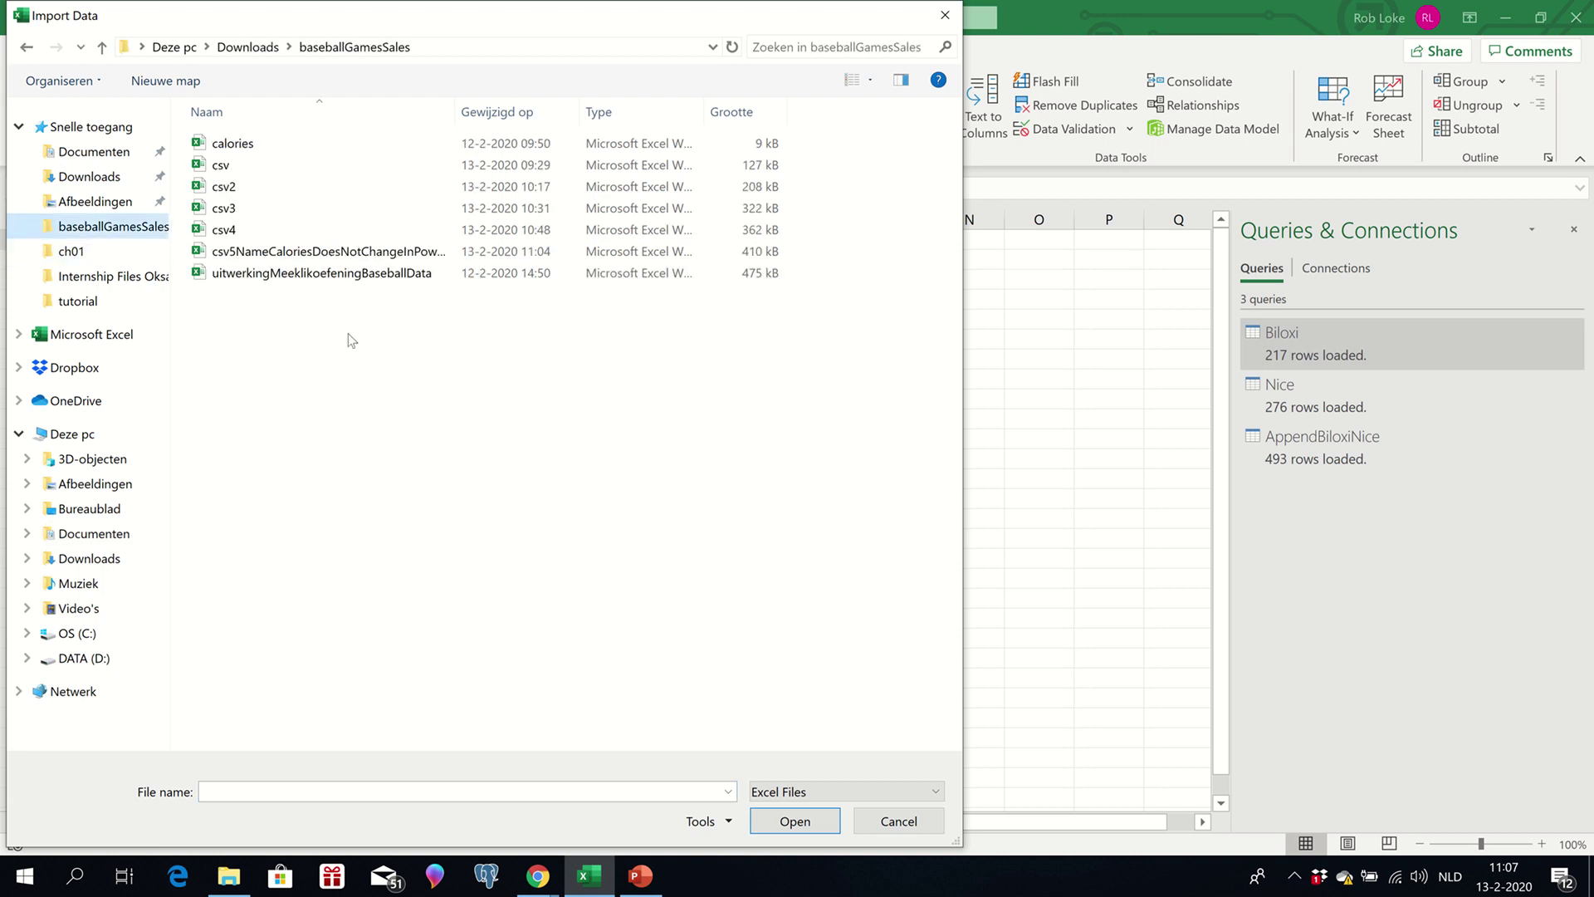
double_click(242, 145)
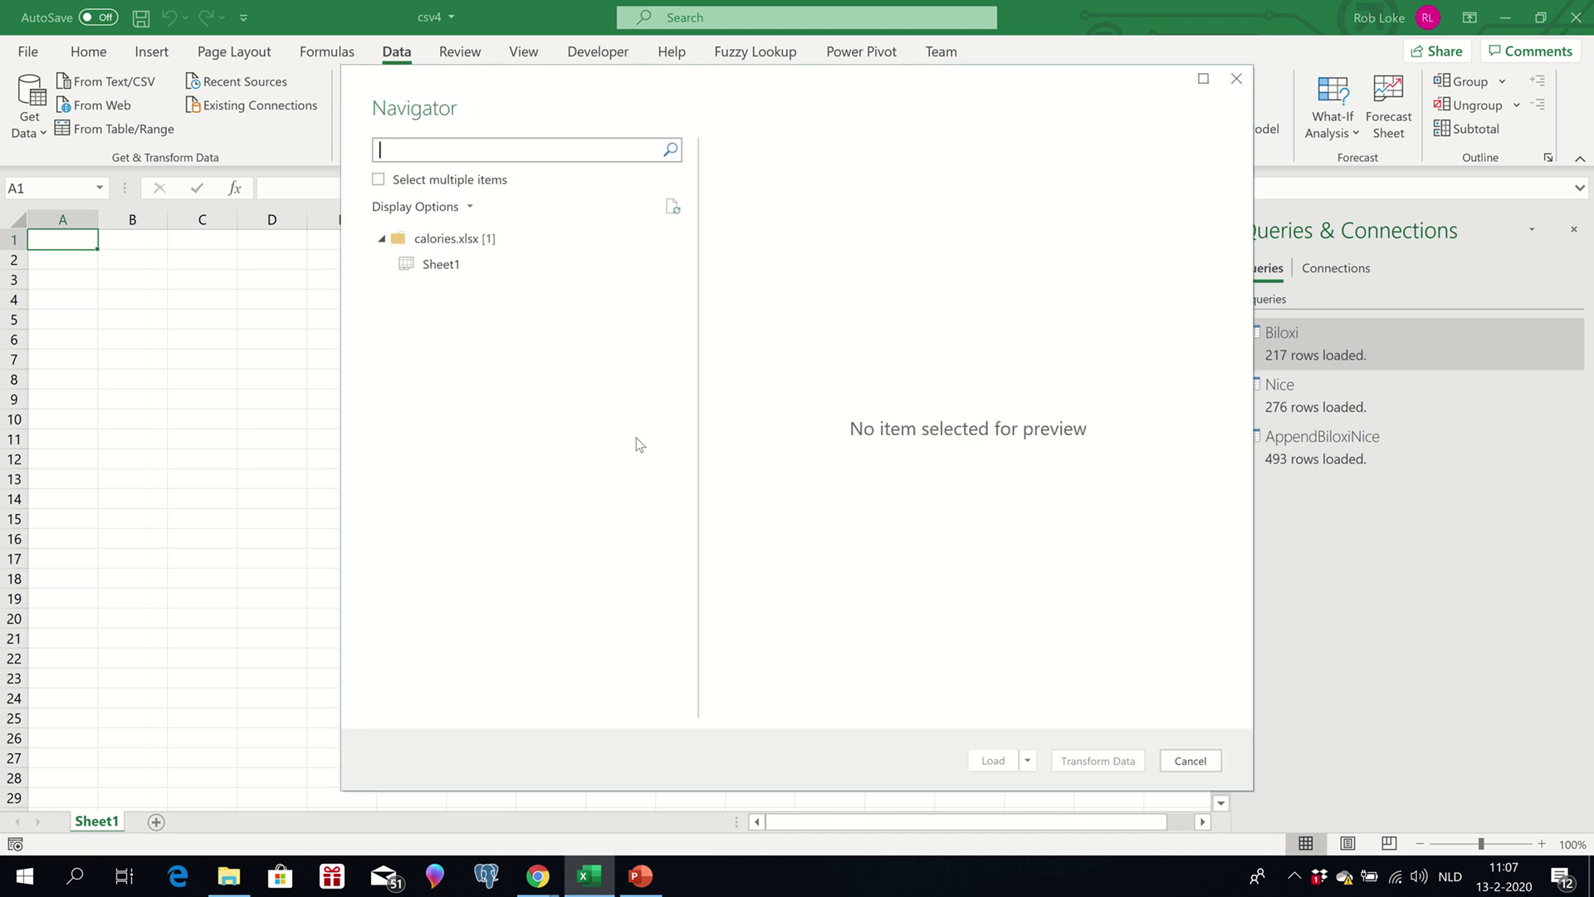
left_click(444, 267)
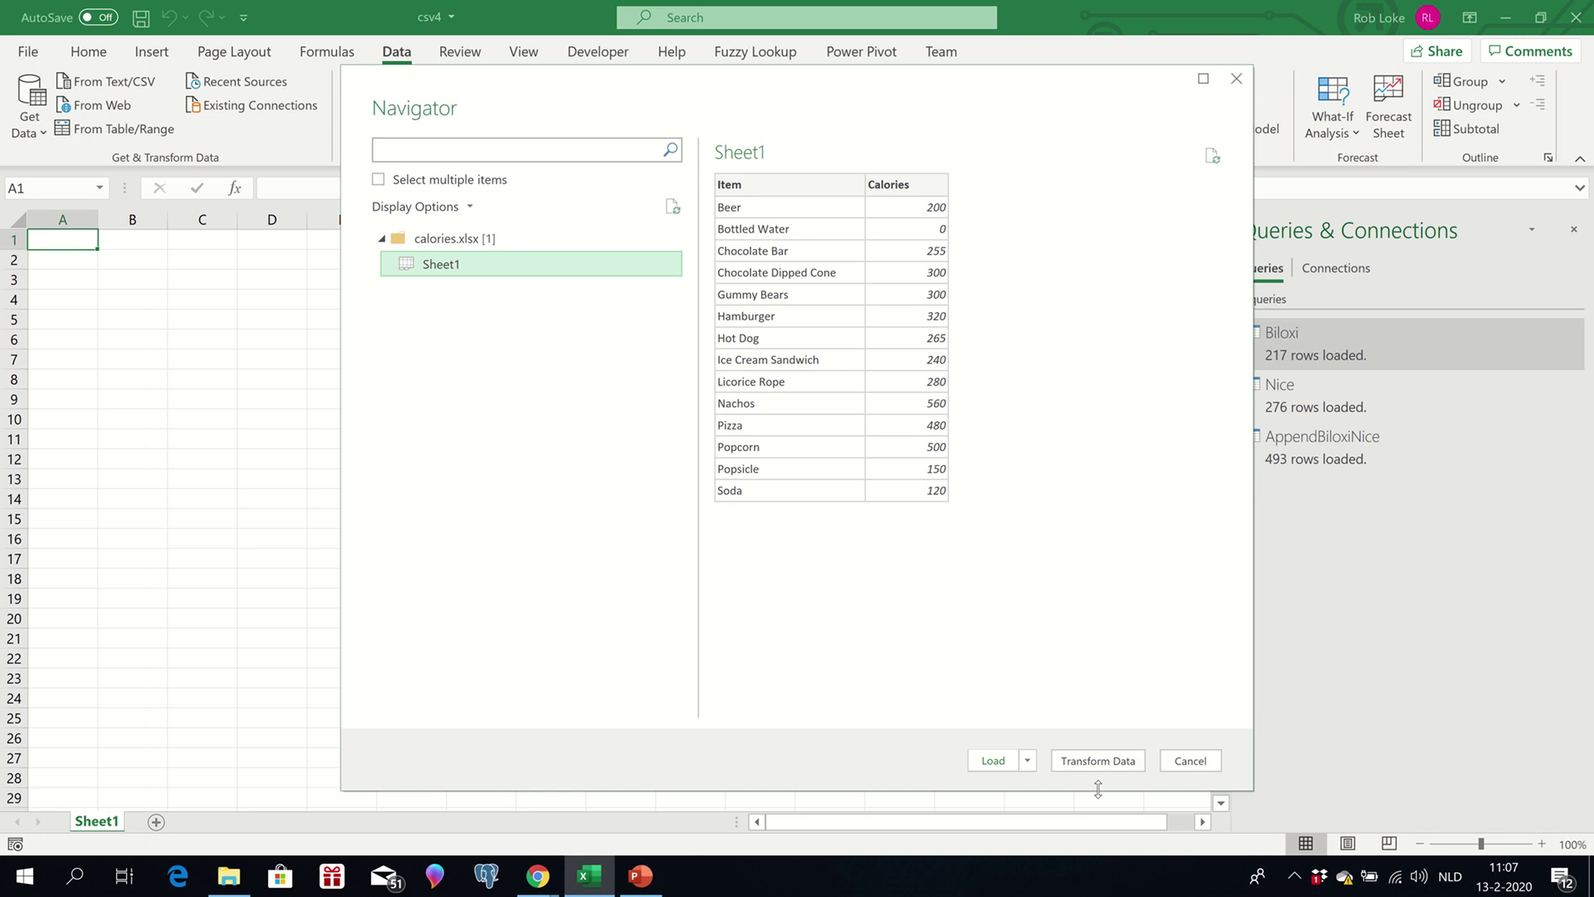
left_click(1096, 761)
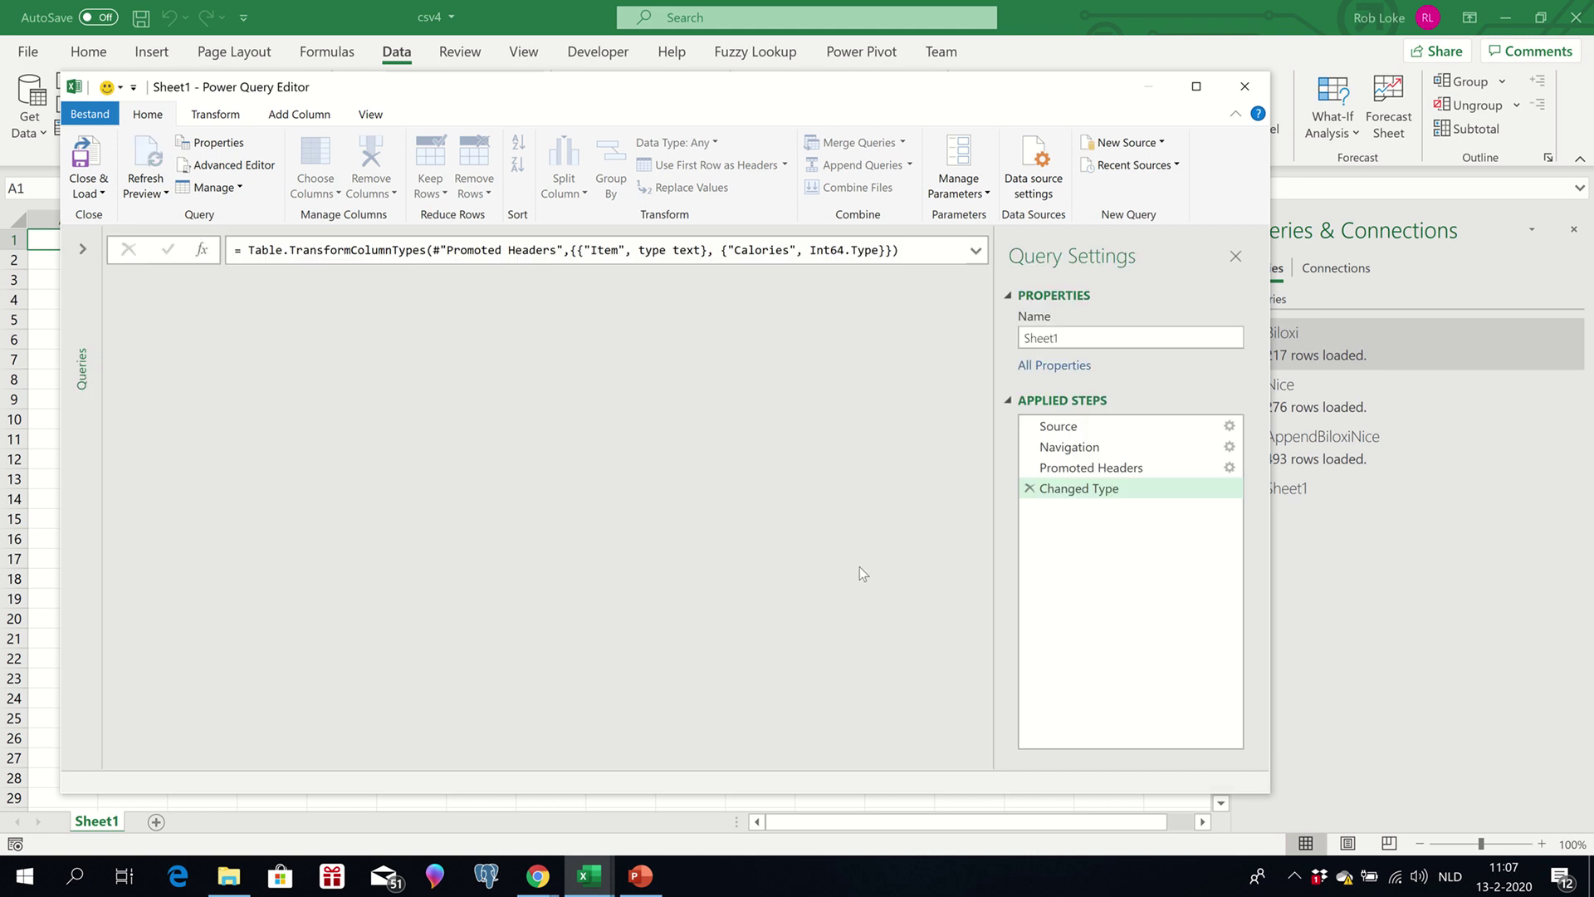
Rename the imported query as Calories.
left_click(1085, 339)
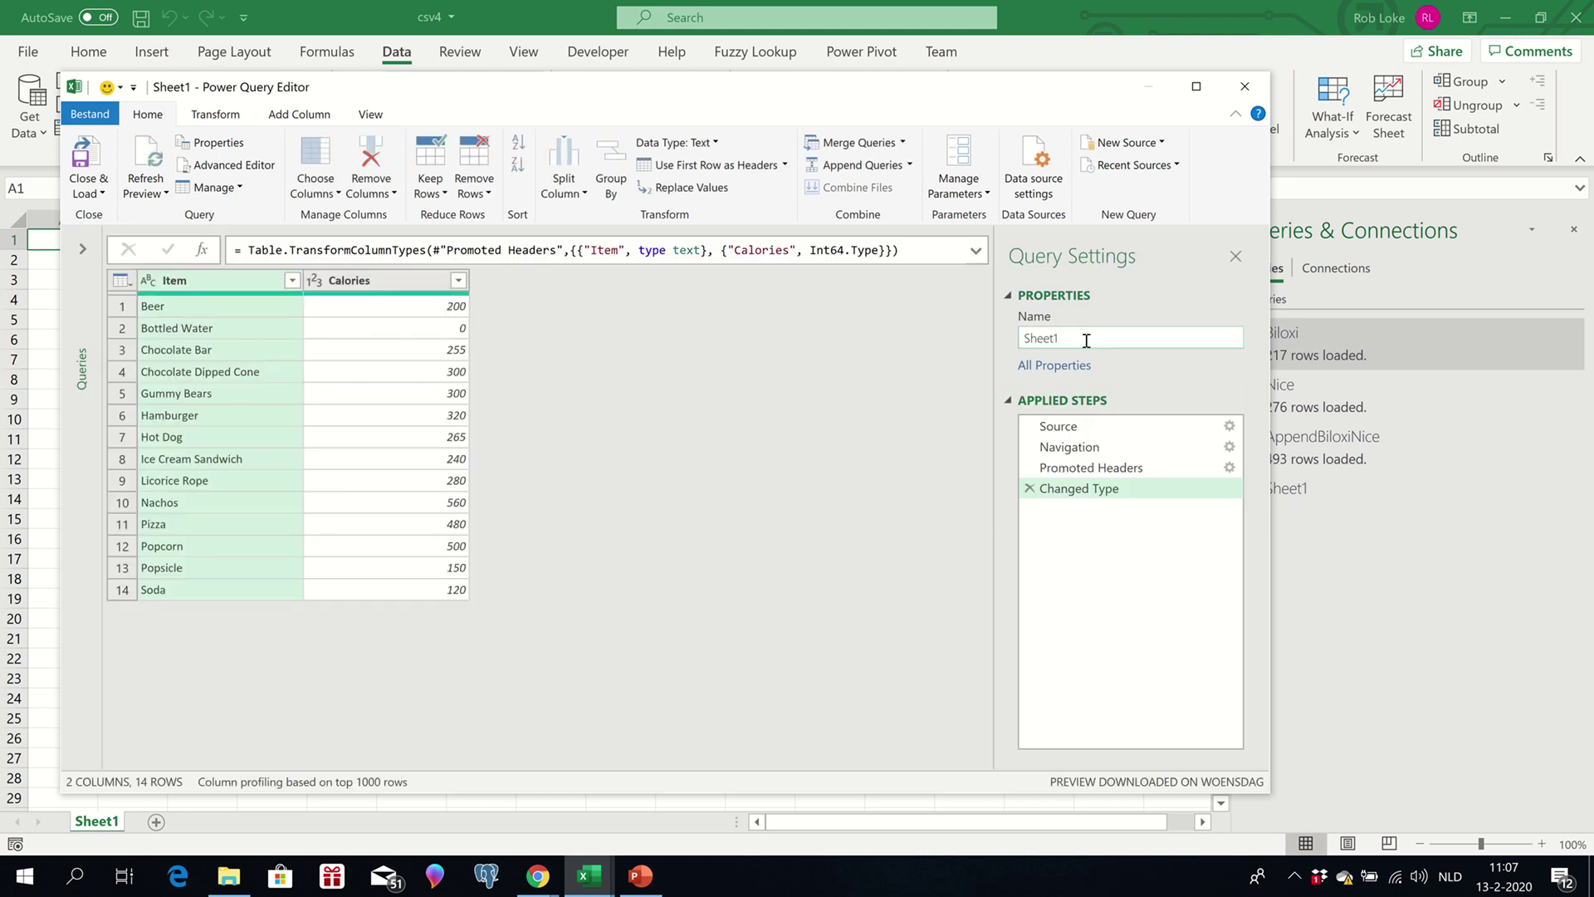
double_click(1086, 339)
type("Ca")
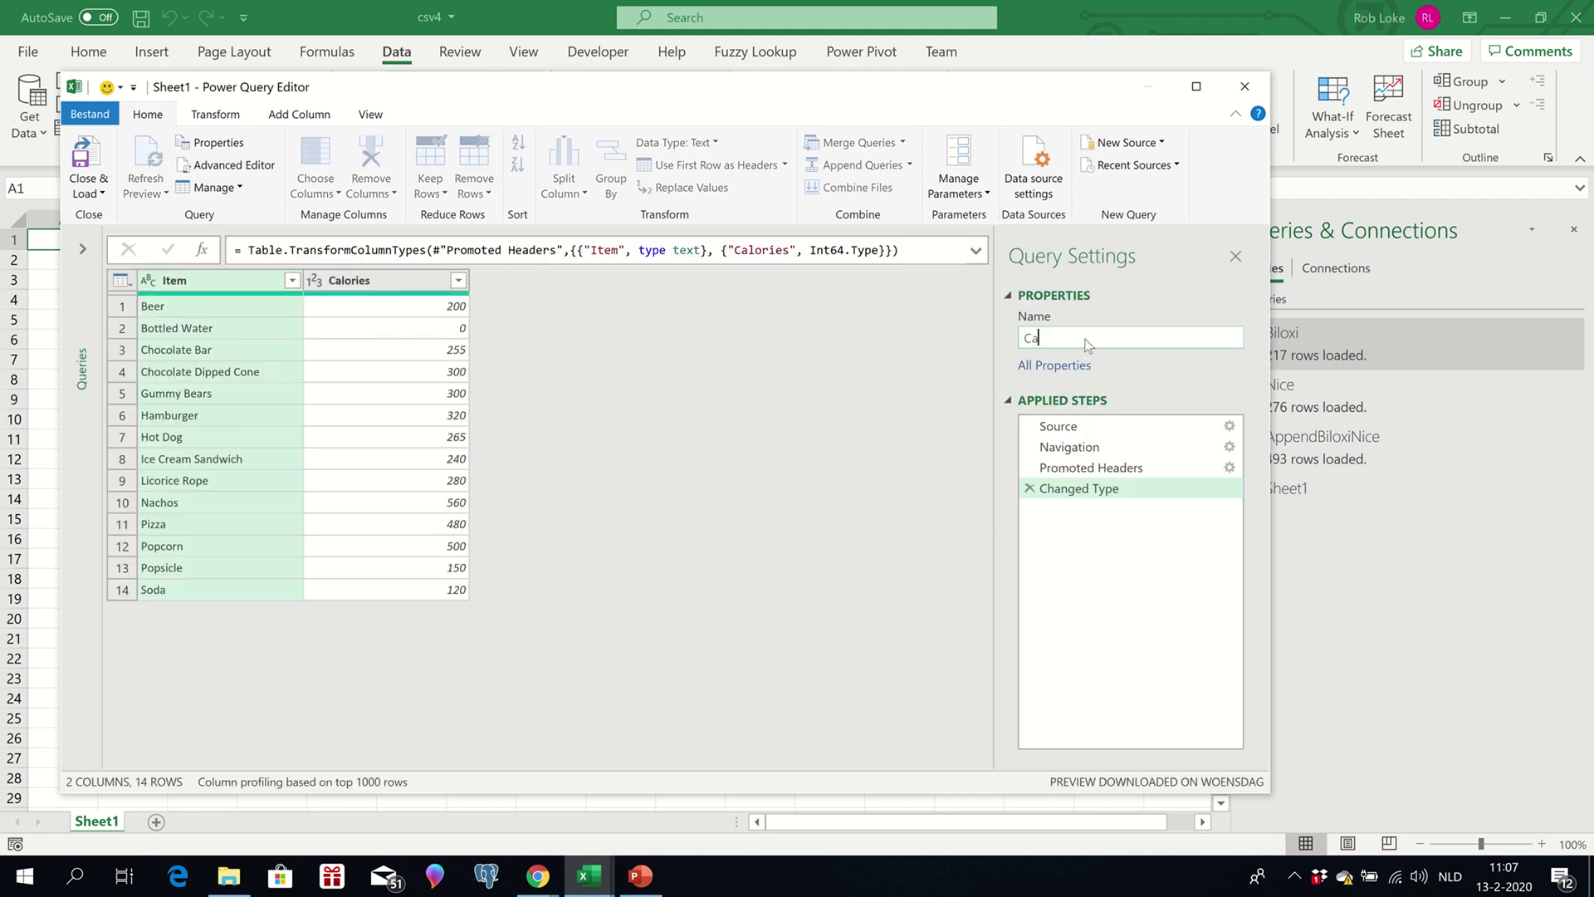
type("lories")
Load the Calories query as a connection only and add its data to the Data Model.
left_click(89, 192)
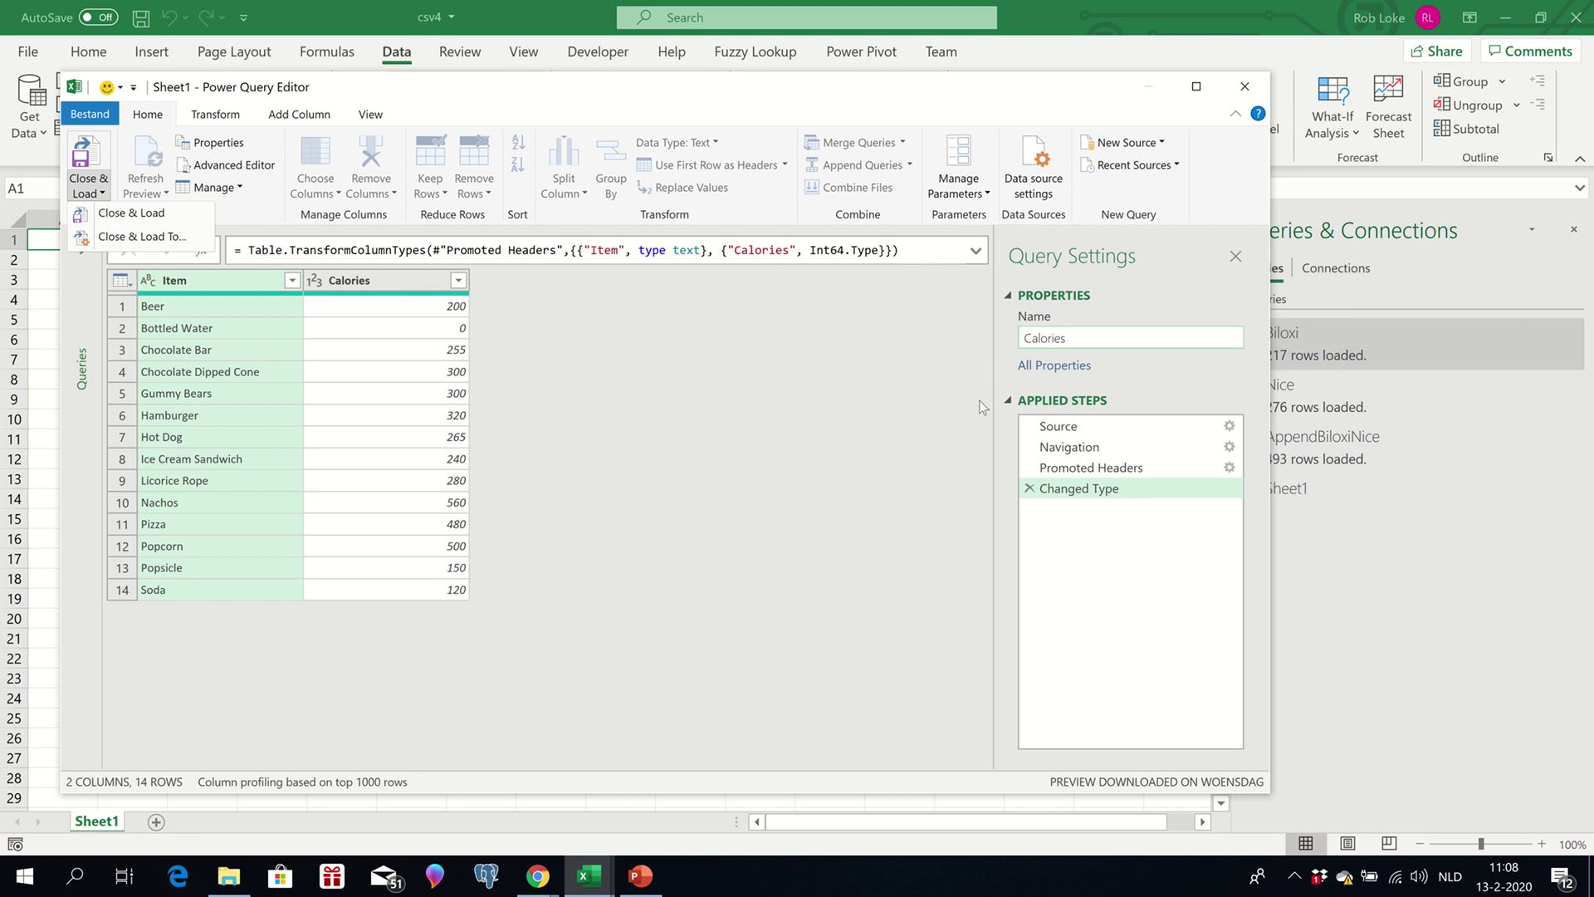
left_click(177, 235)
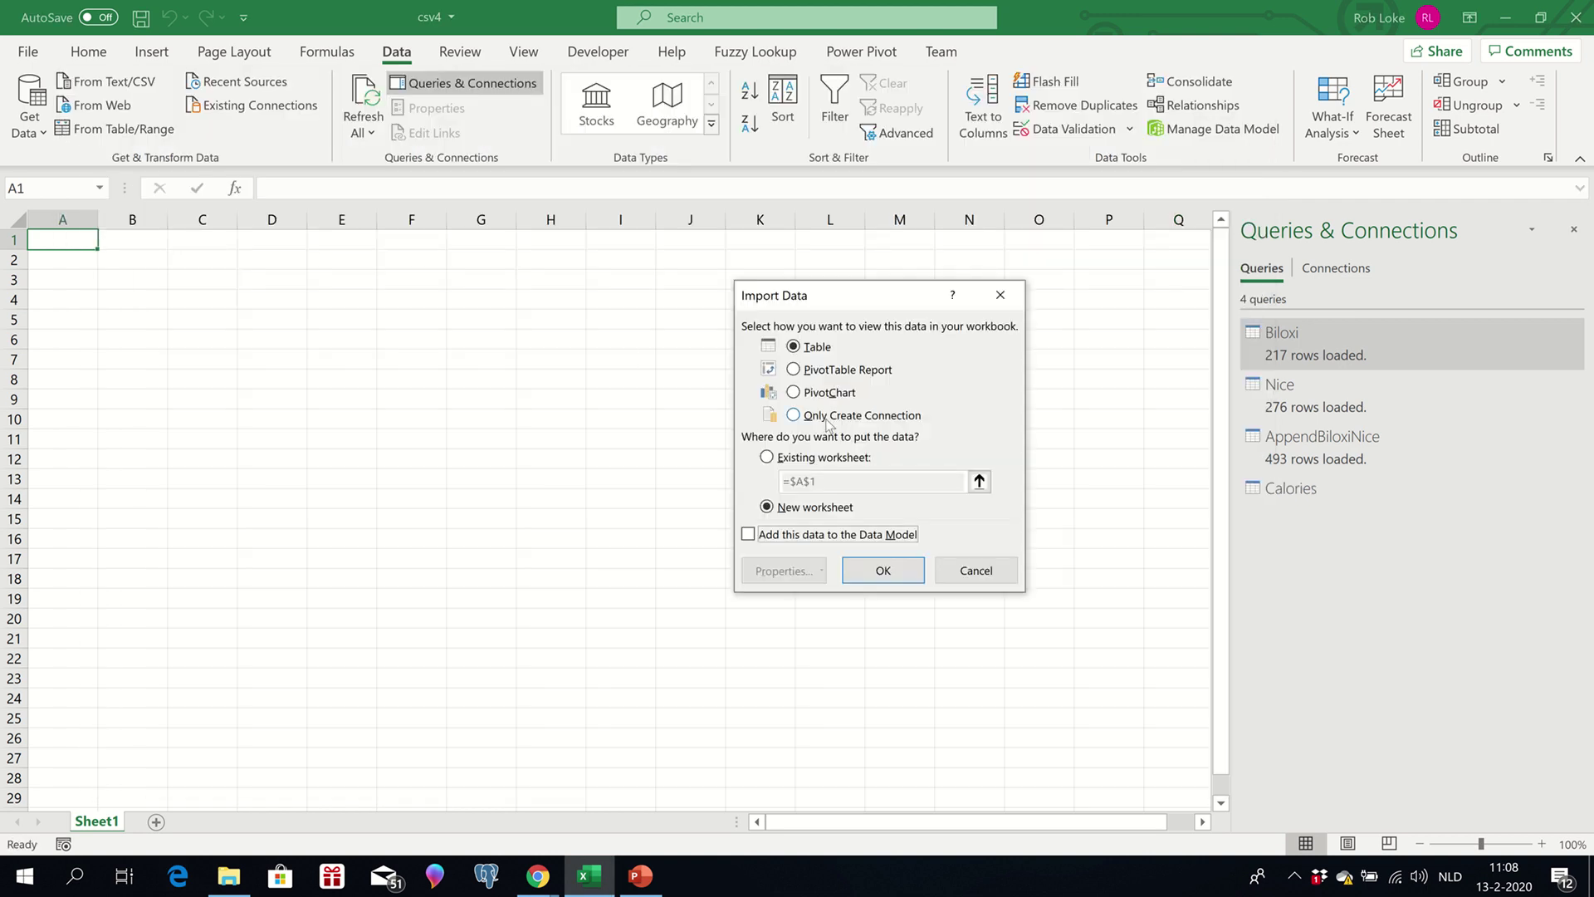
left_click(829, 418)
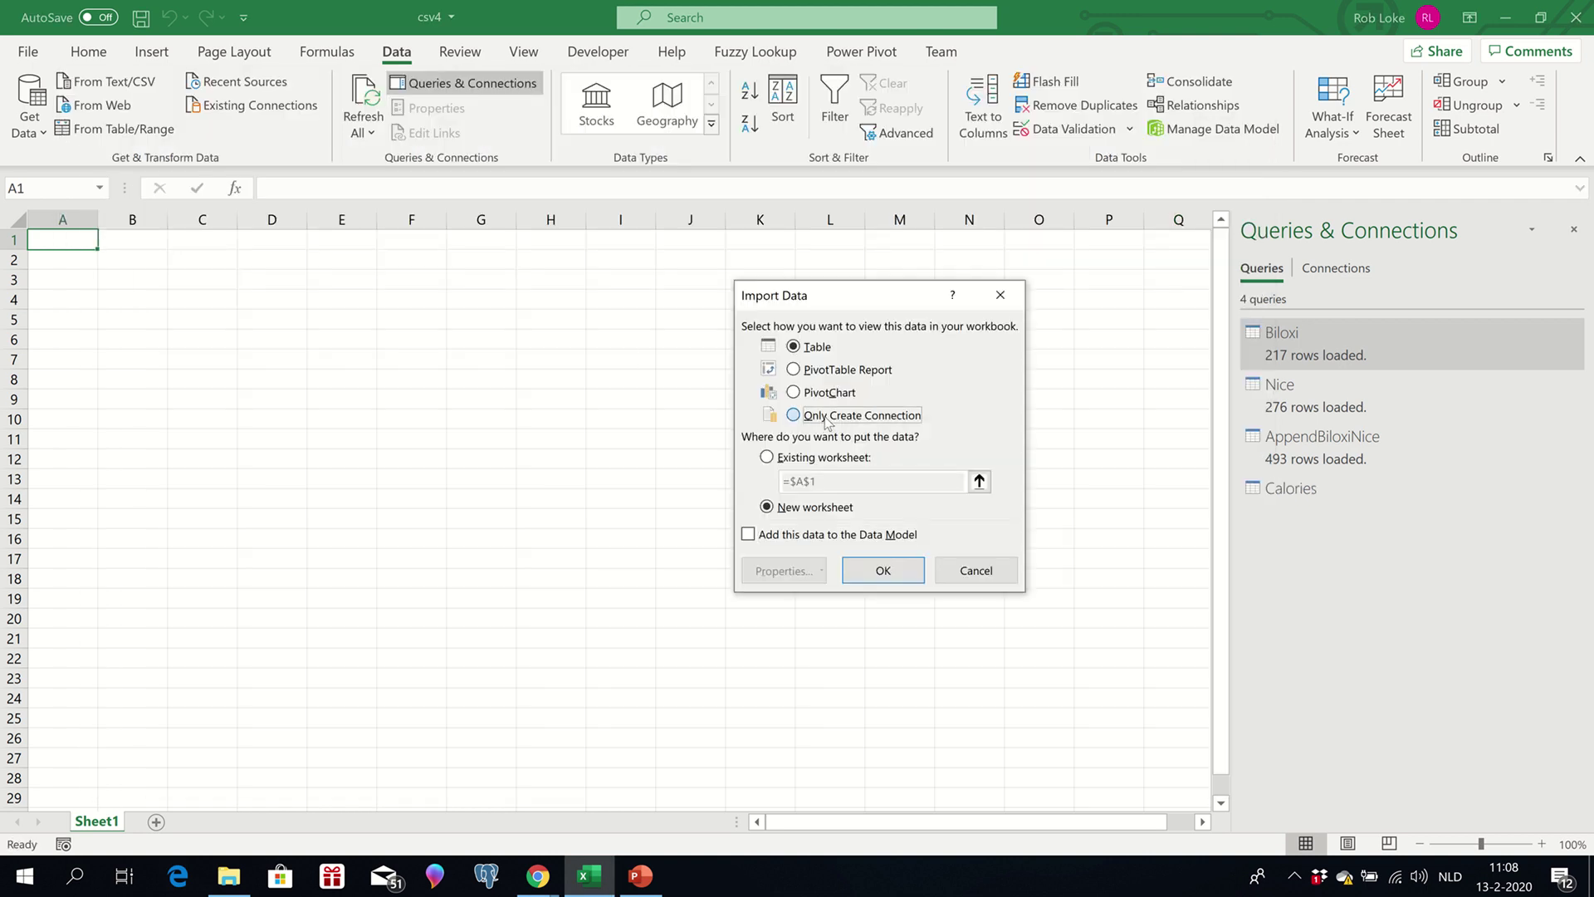
left_click(803, 536)
left_click(876, 570)
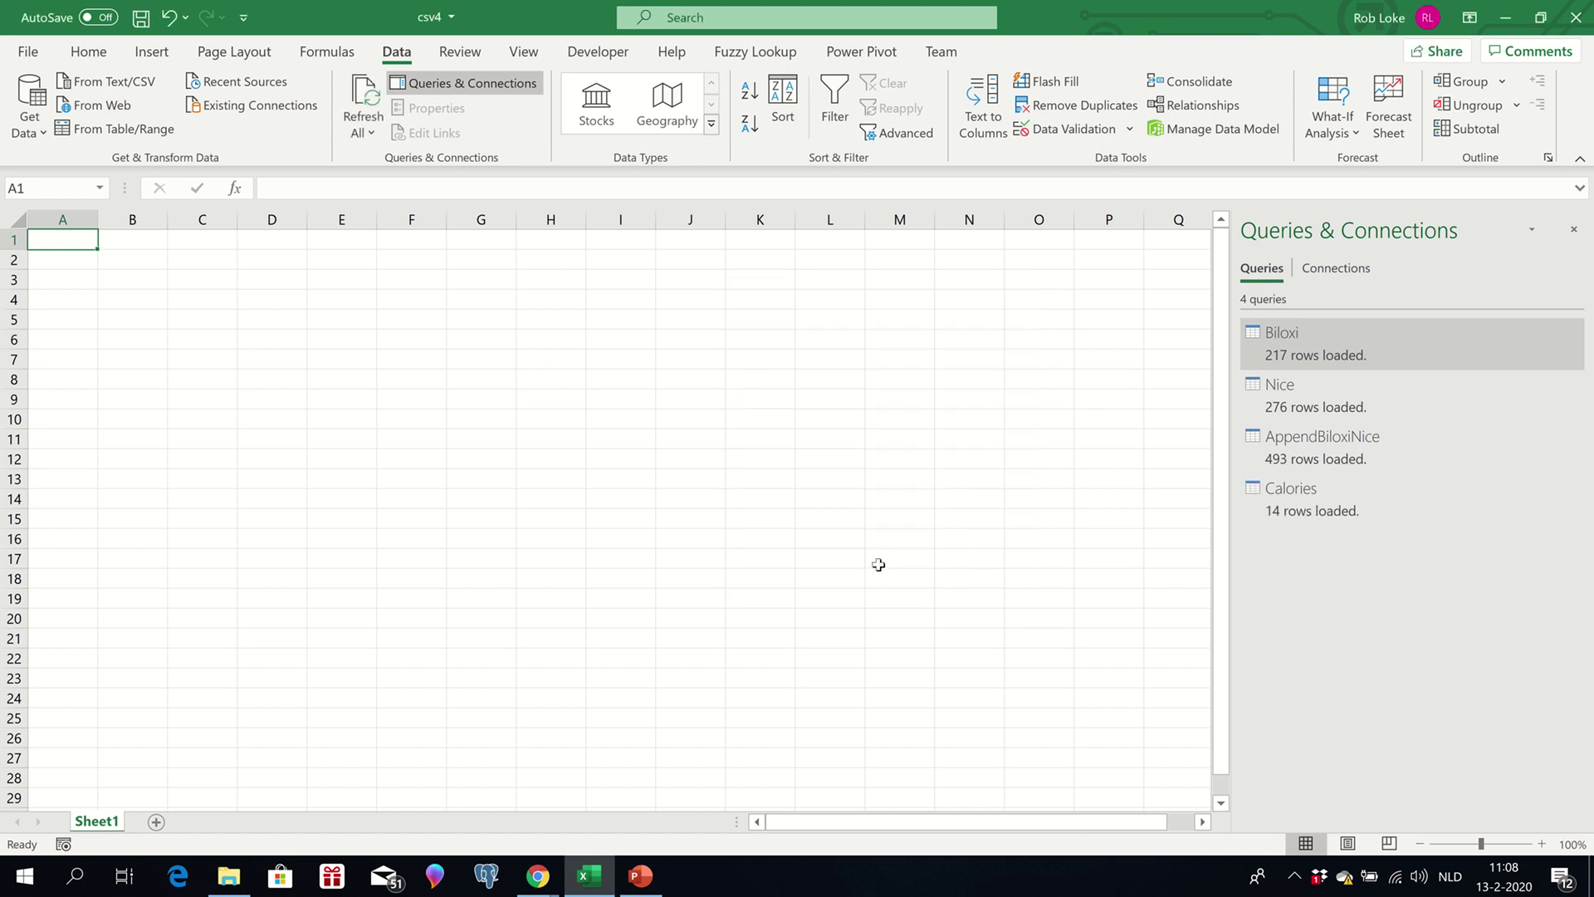
Open the data model in Power Pivot, review the AppendBiloxiNice and Calories tables, and widen the Calories table's Item column to fit its contents.
mouse_move(1305, 490)
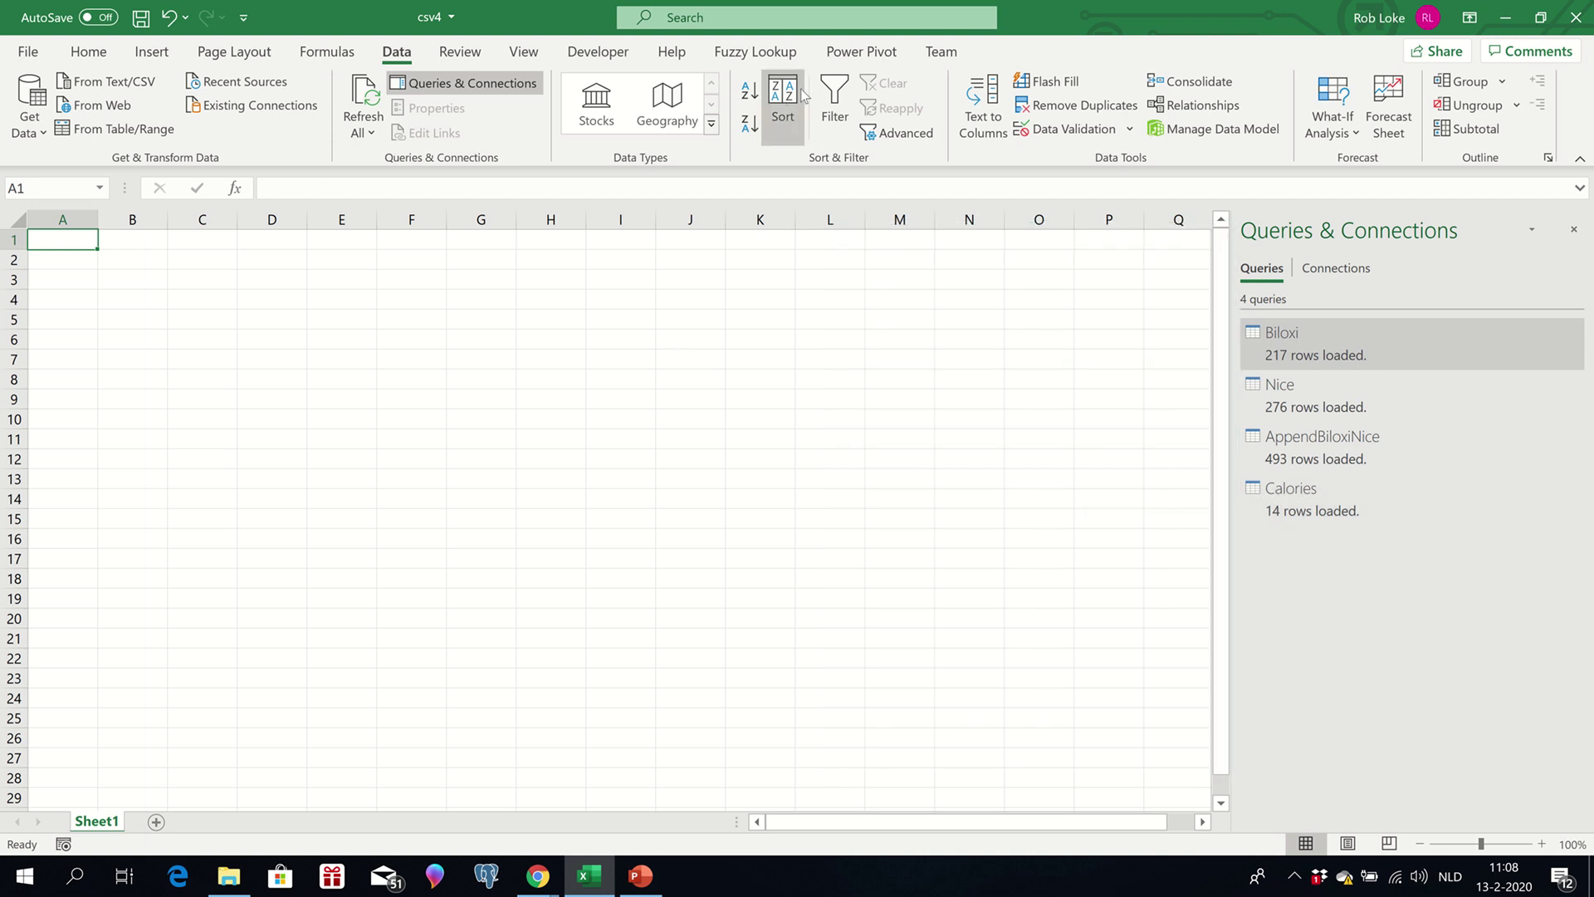
left_click(841, 56)
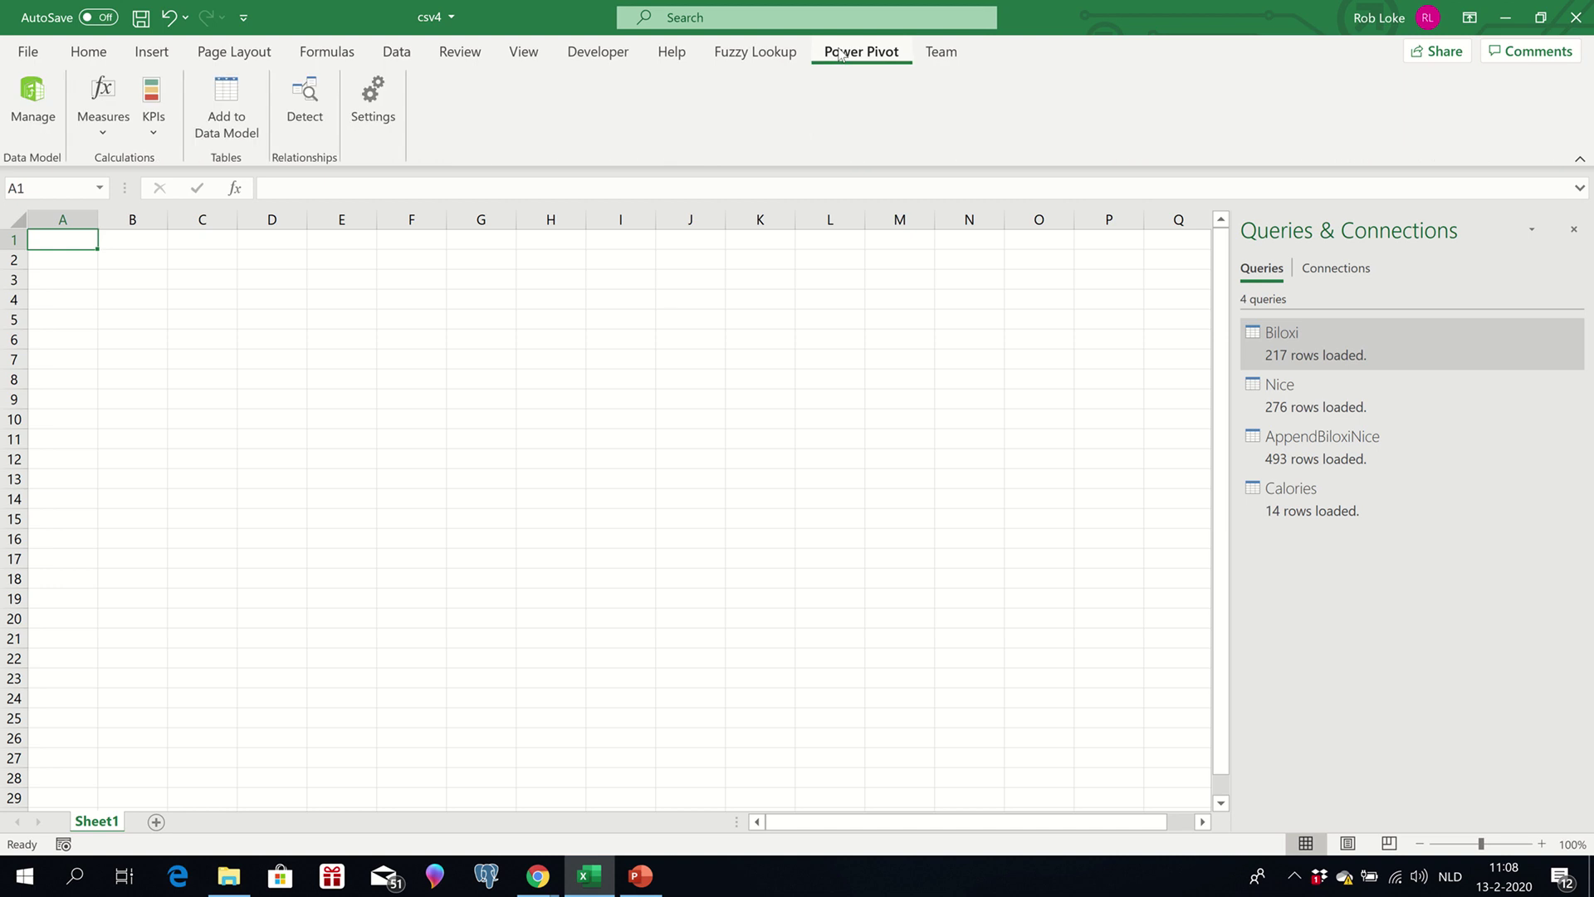
left_click(32, 102)
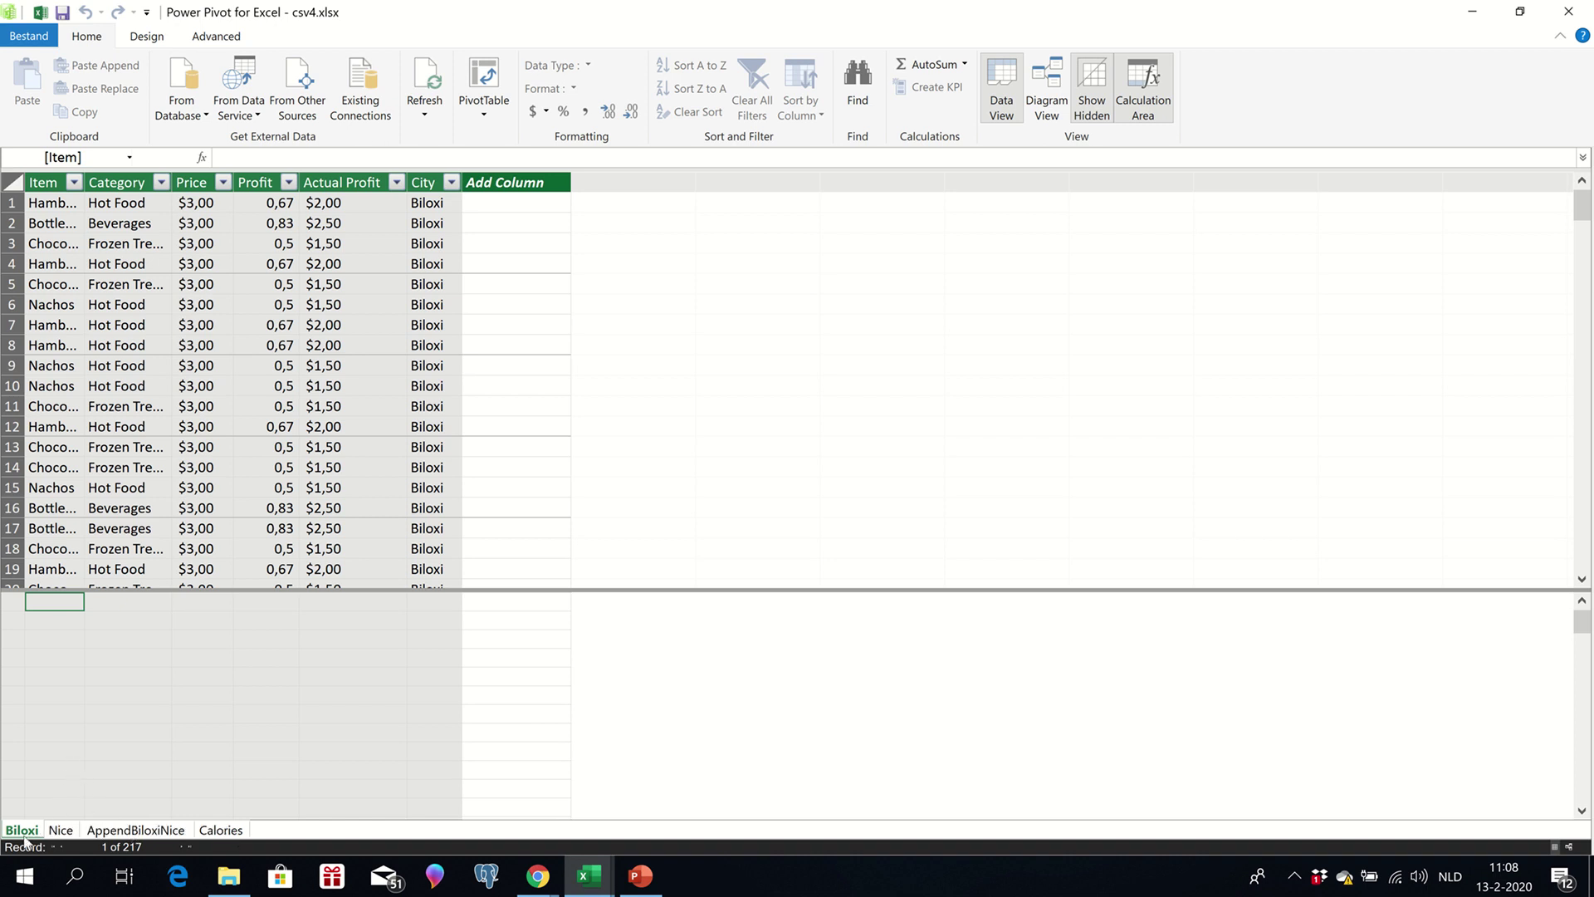
left_click(130, 833)
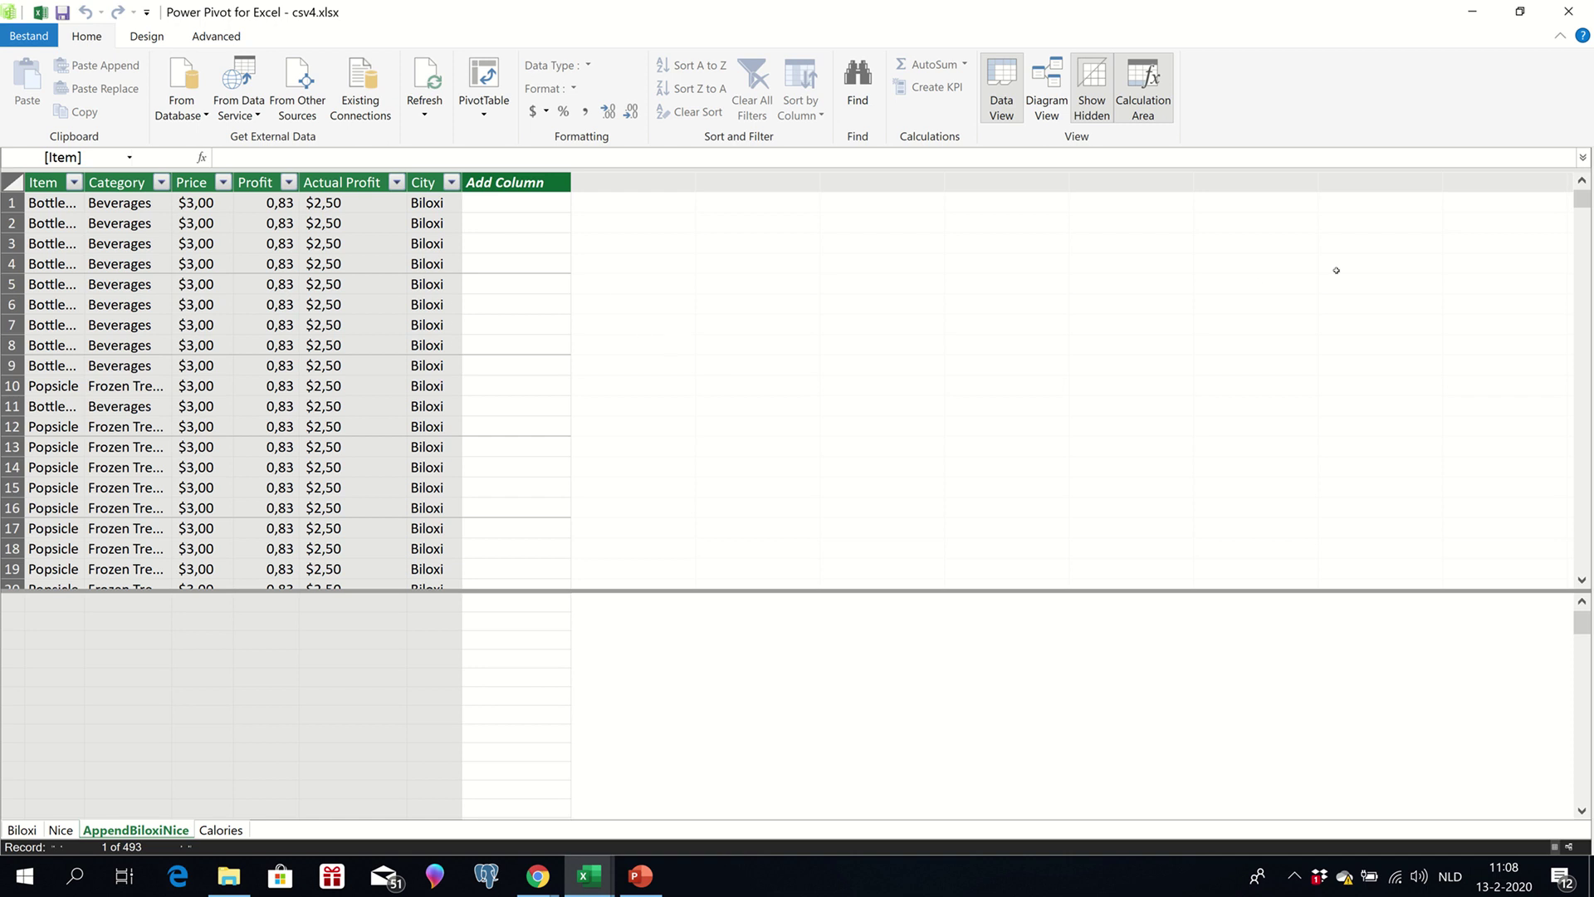
left_click_drag(1581, 199, 1580, 291)
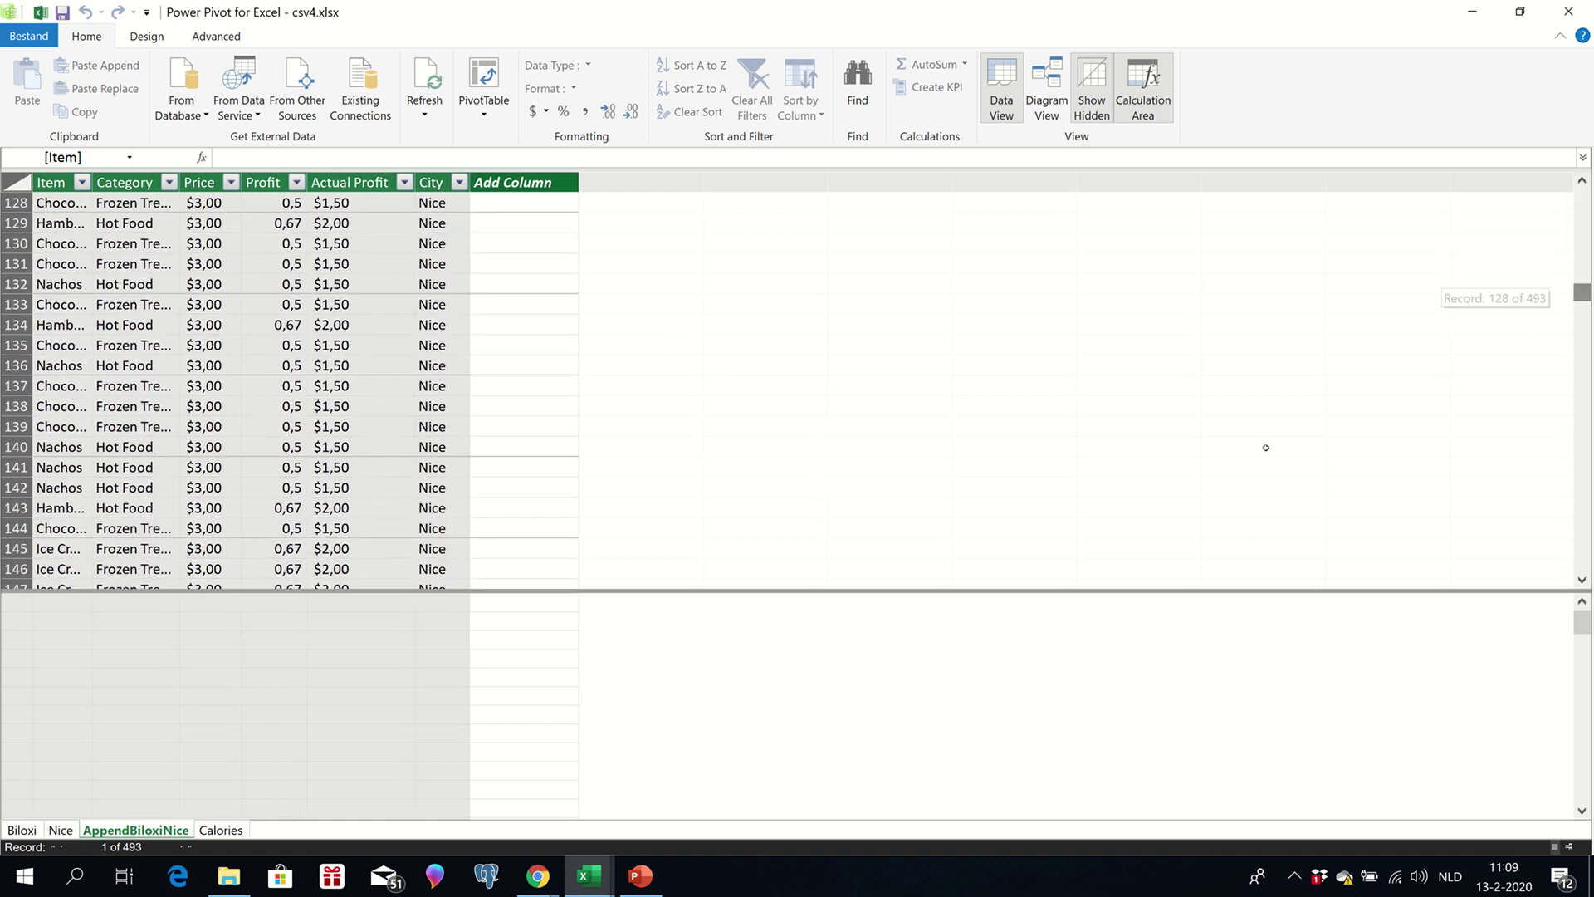
left_click(243, 830)
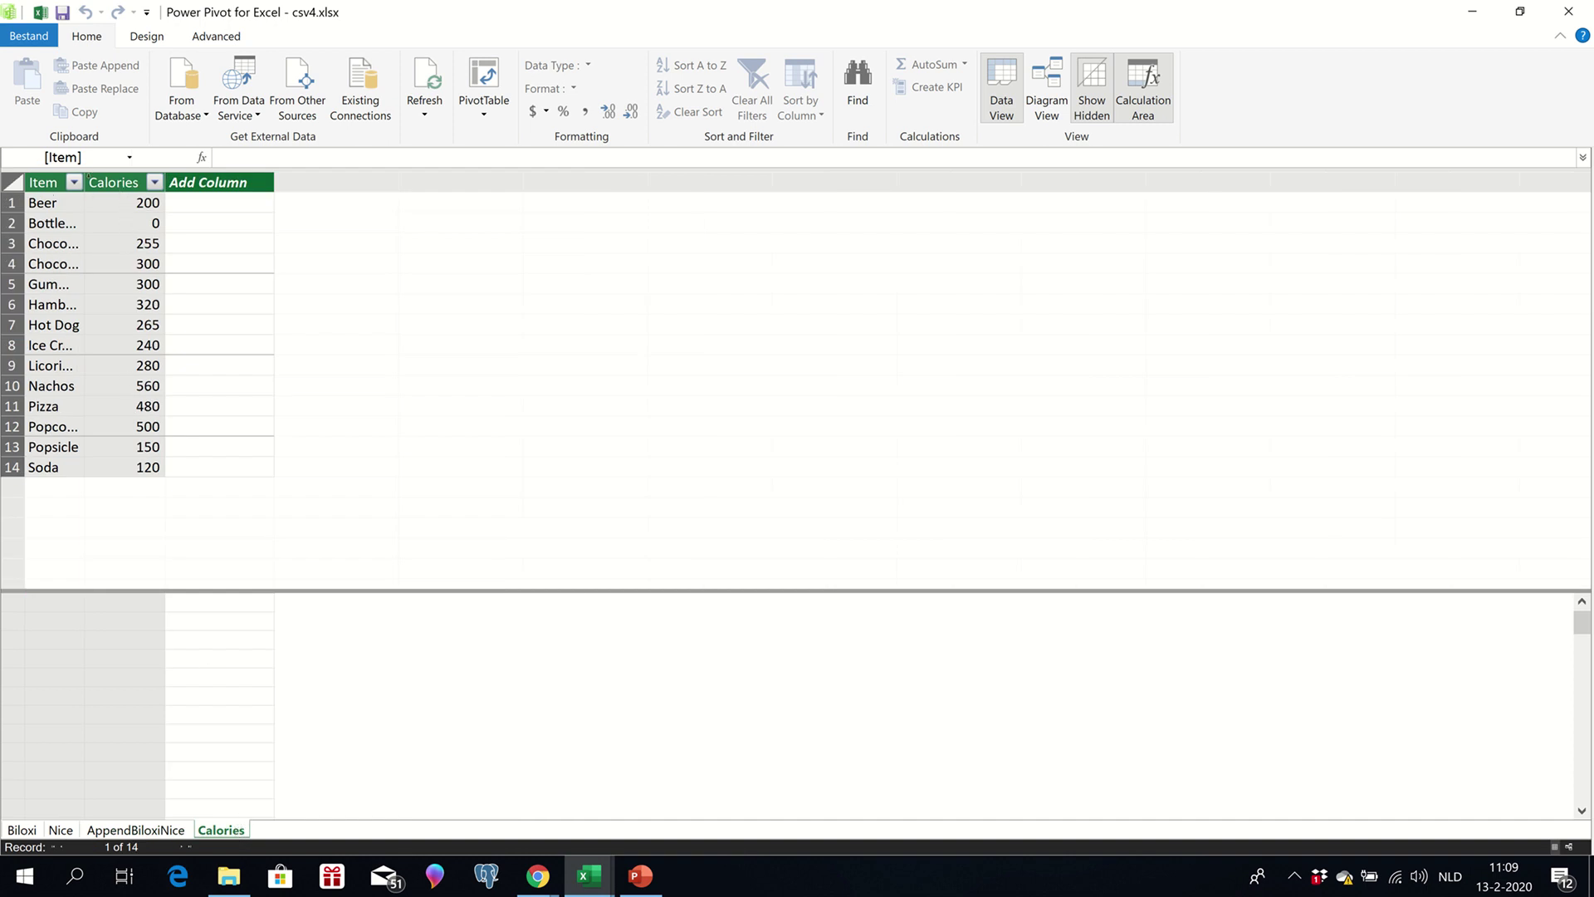
double_click(84, 181)
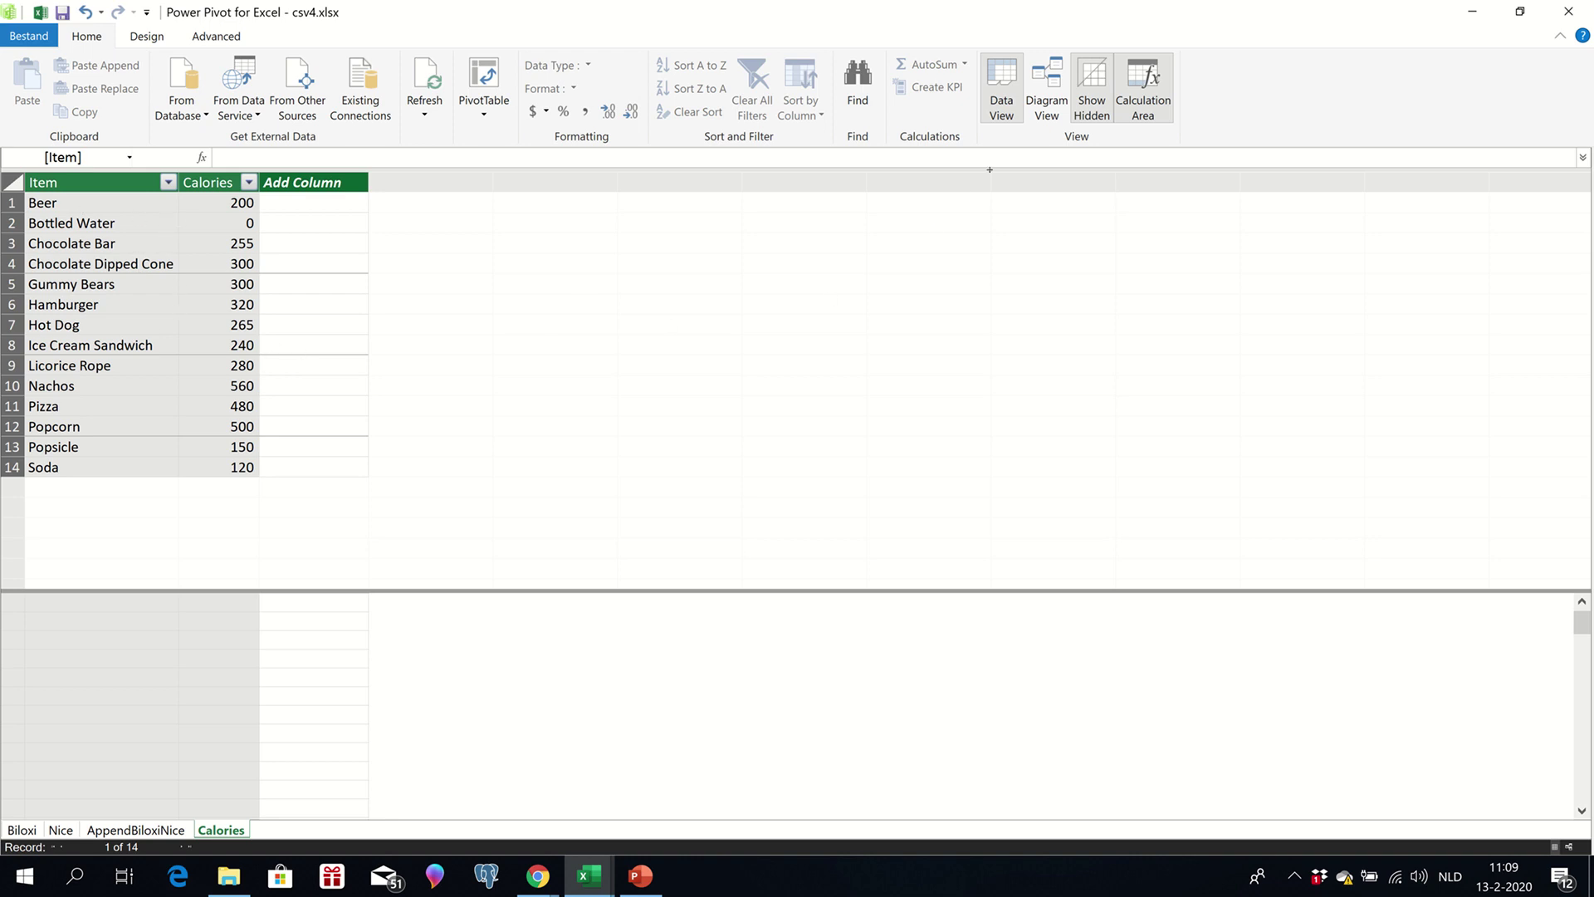
Show the model as a diagram, shrink the Biloxi and Nice tables, and stack Nice directly below Biloxi.
left_click(1046, 103)
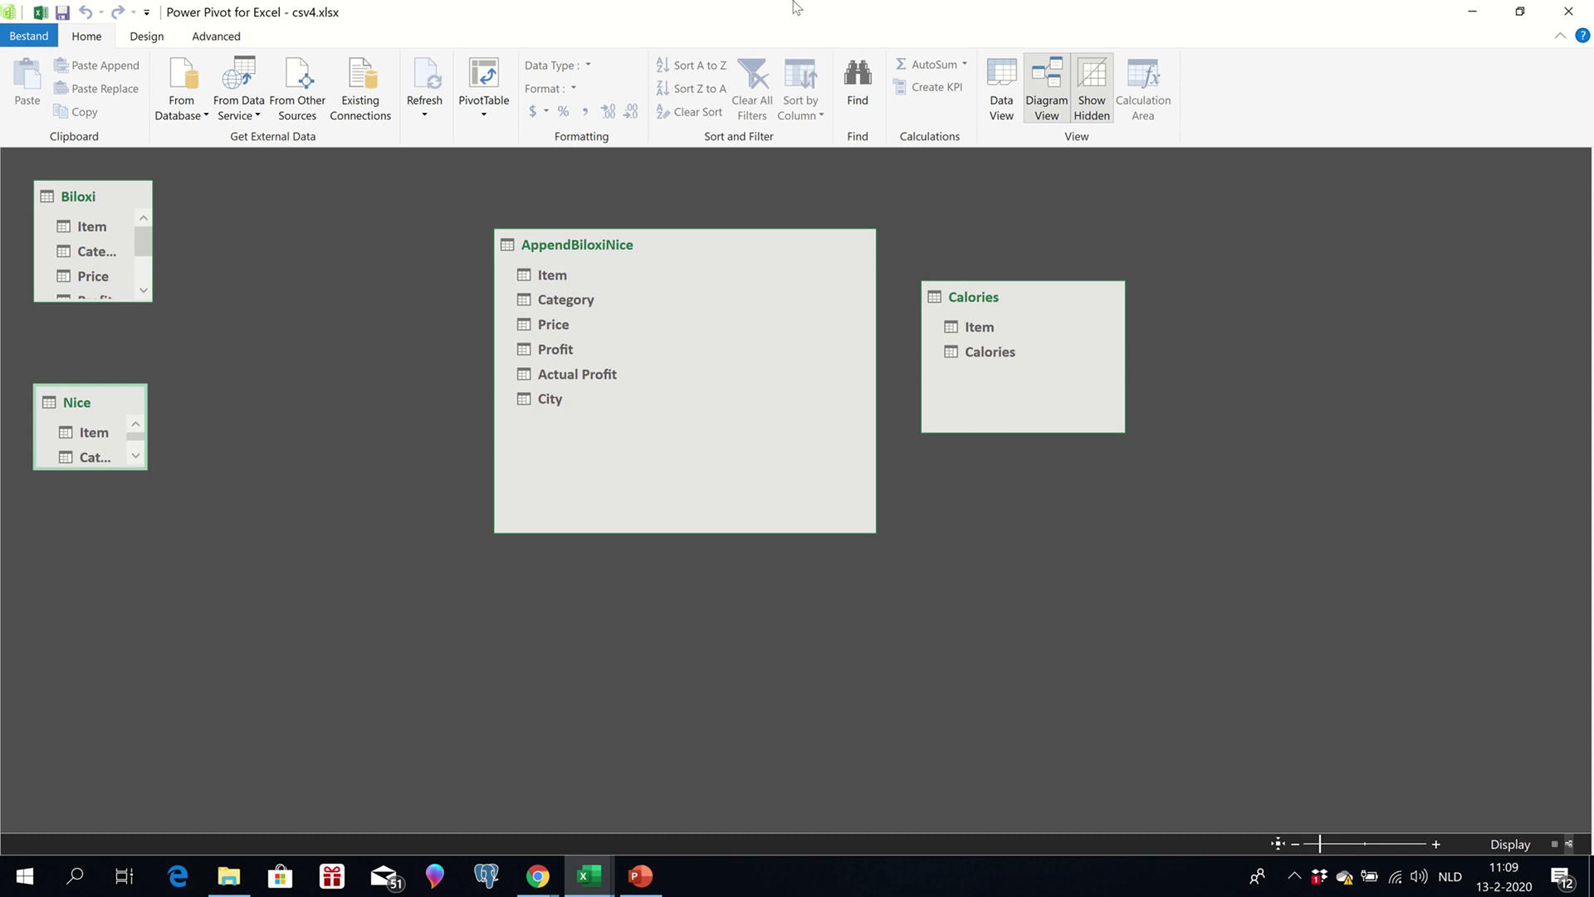
mouse_move(788, 7)
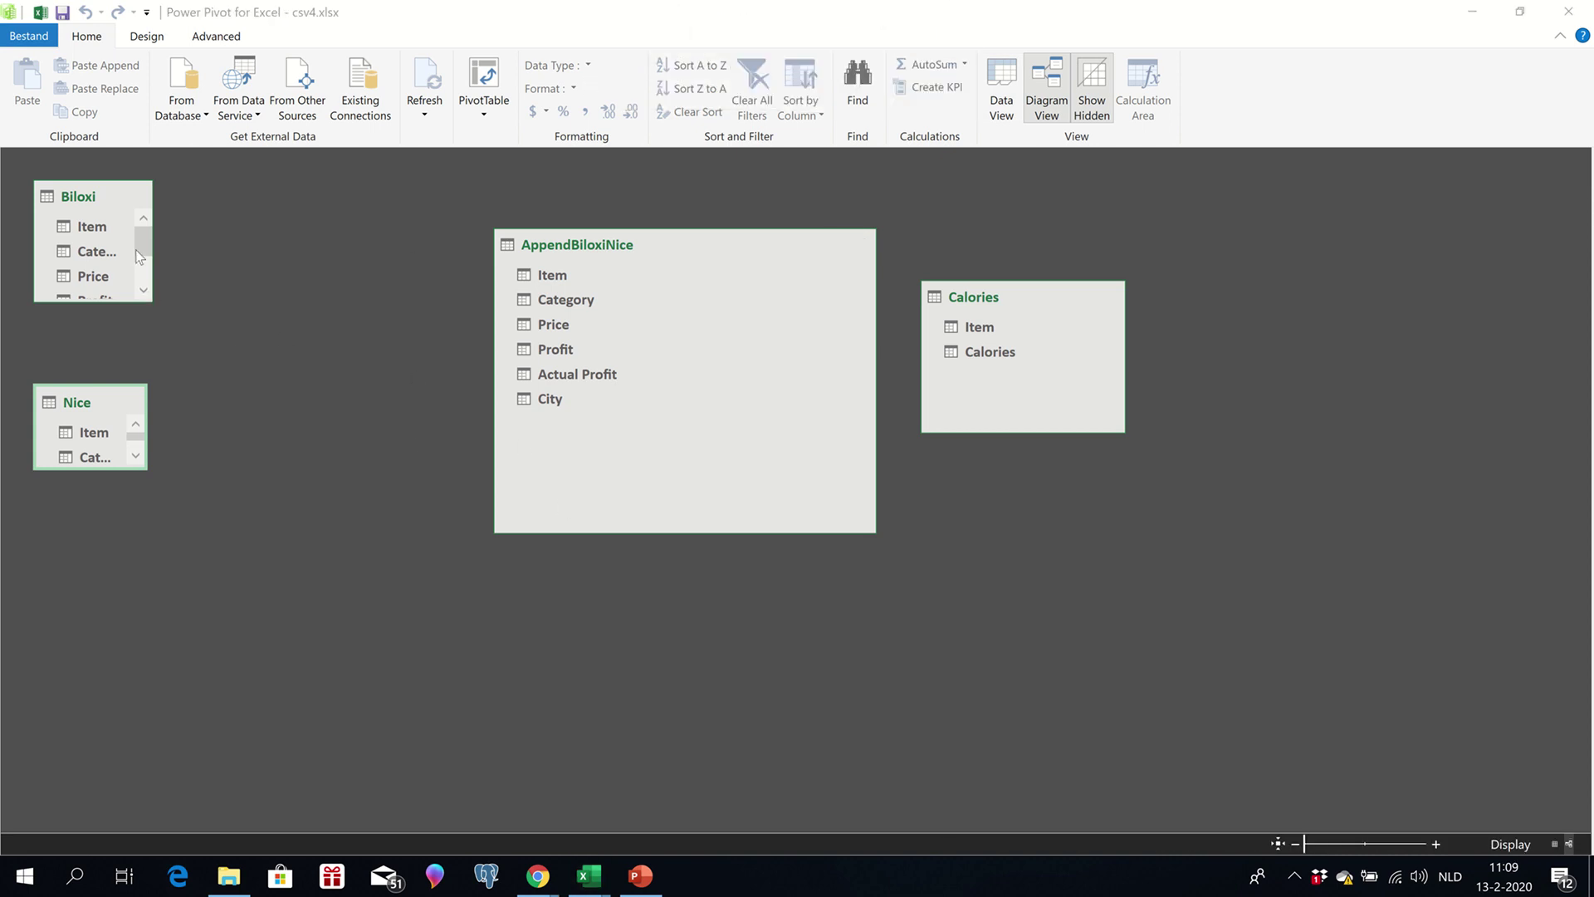
mouse_move(666, 350)
left_click_drag(154, 303, 285, 442)
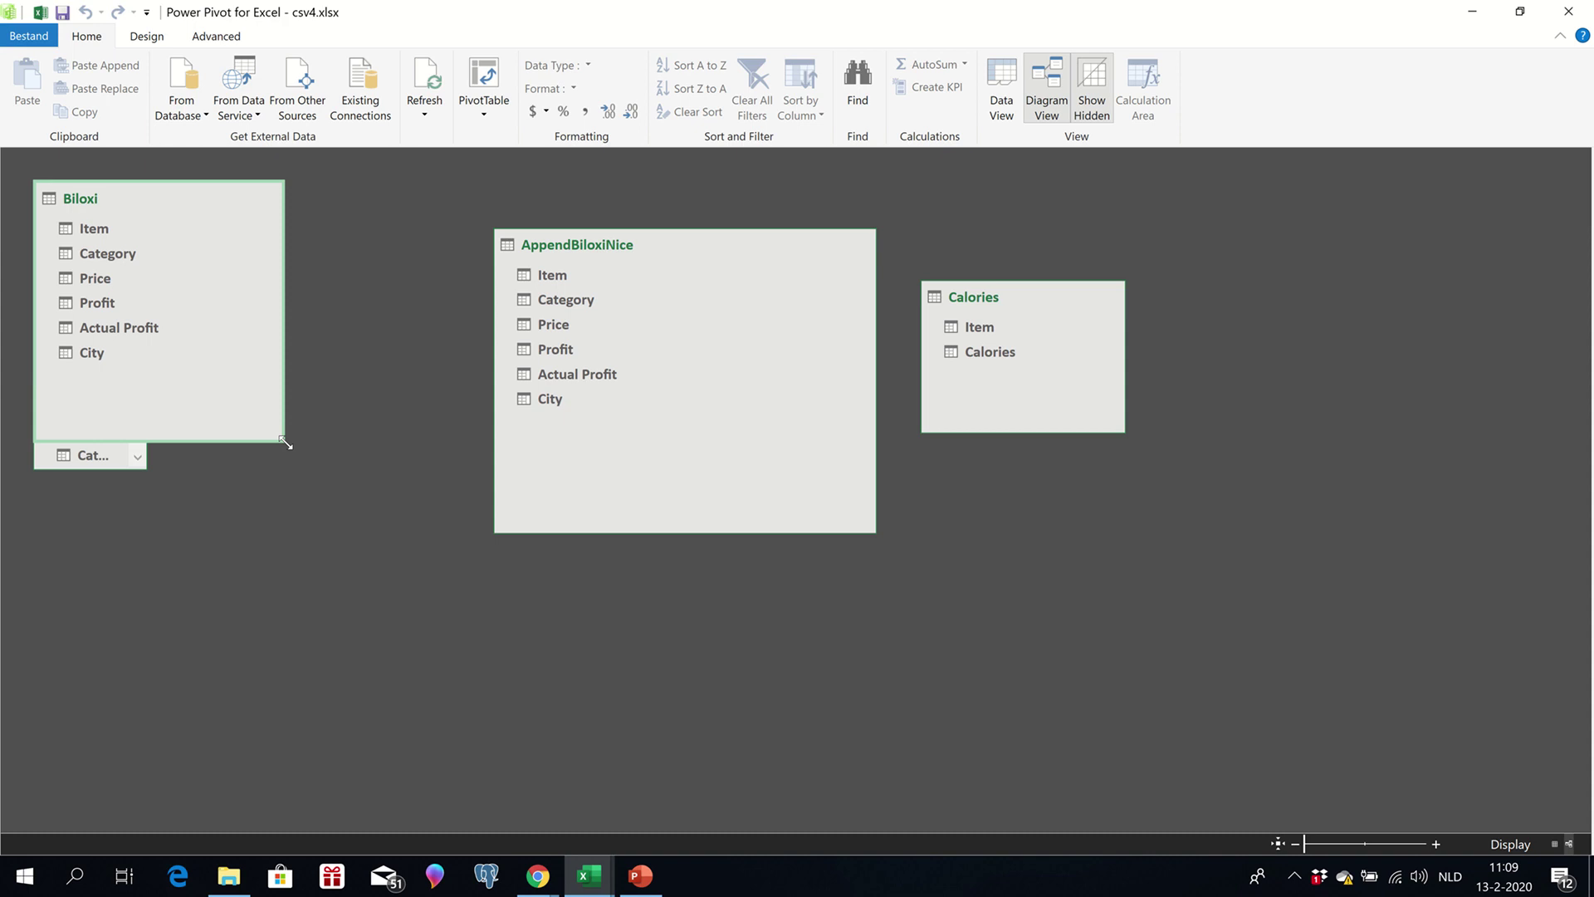
left_click_drag(284, 443, 288, 441)
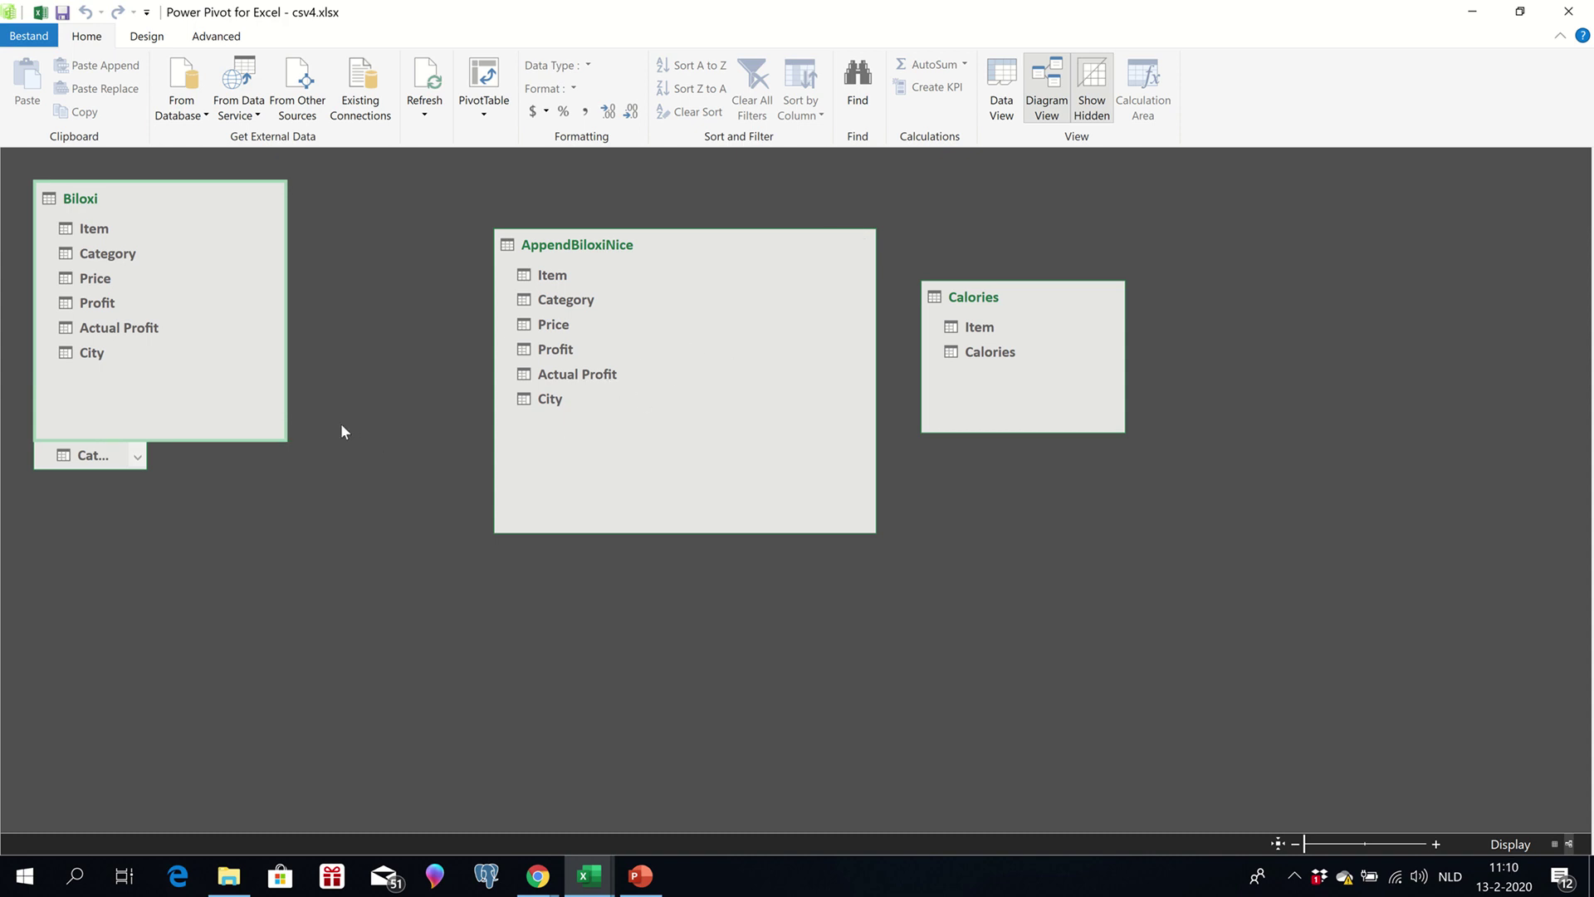
left_click_drag(287, 440, 94, 241)
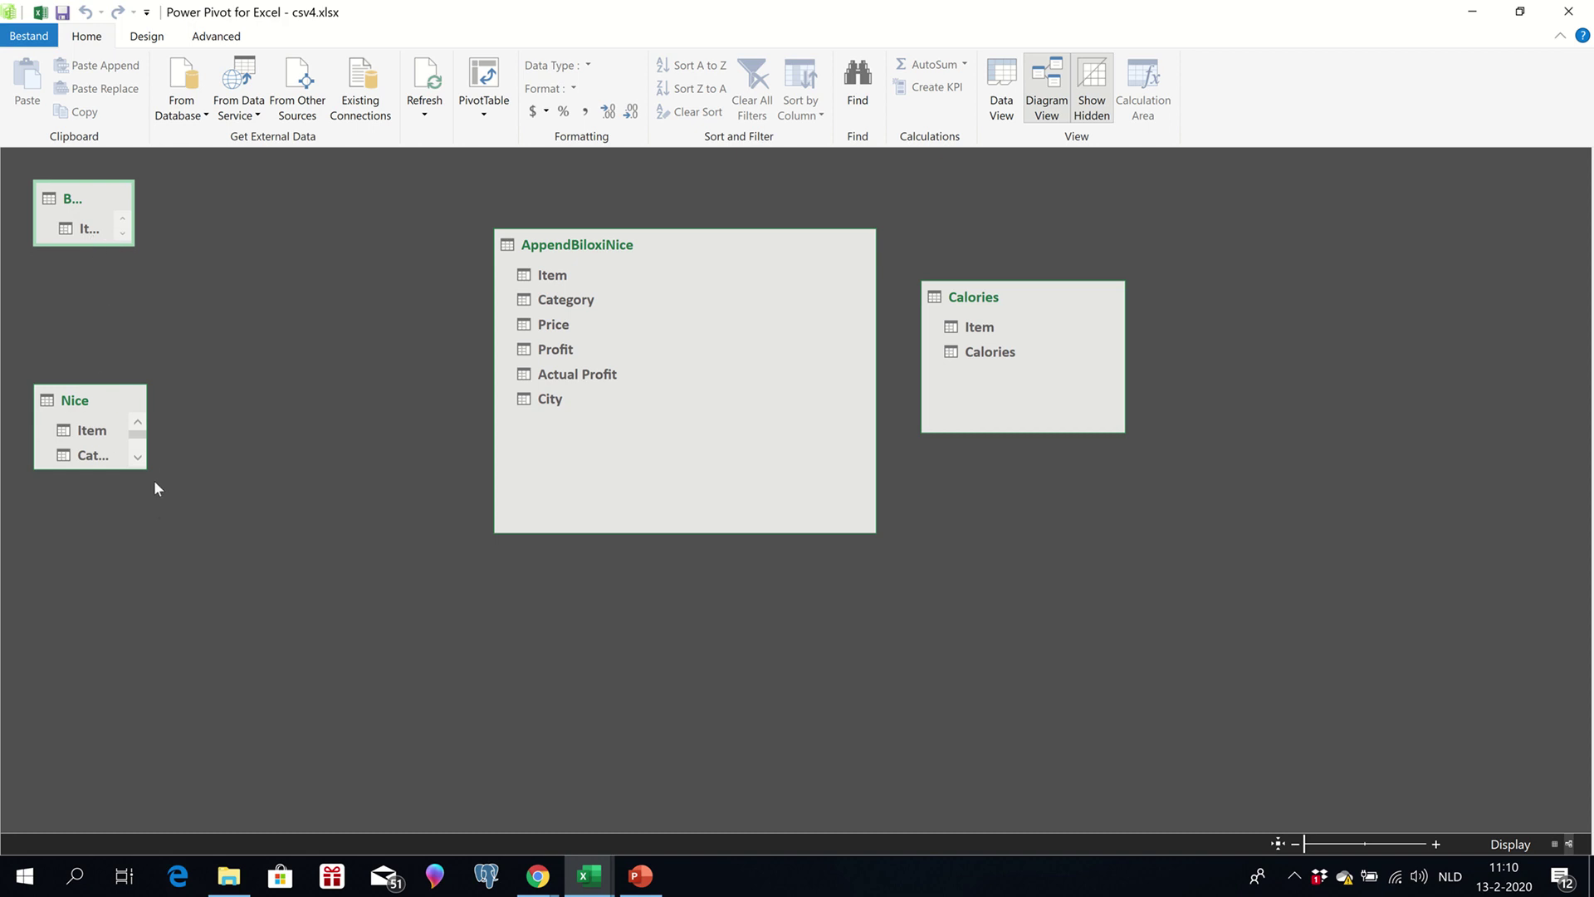
left_click_drag(143, 471, 92, 208)
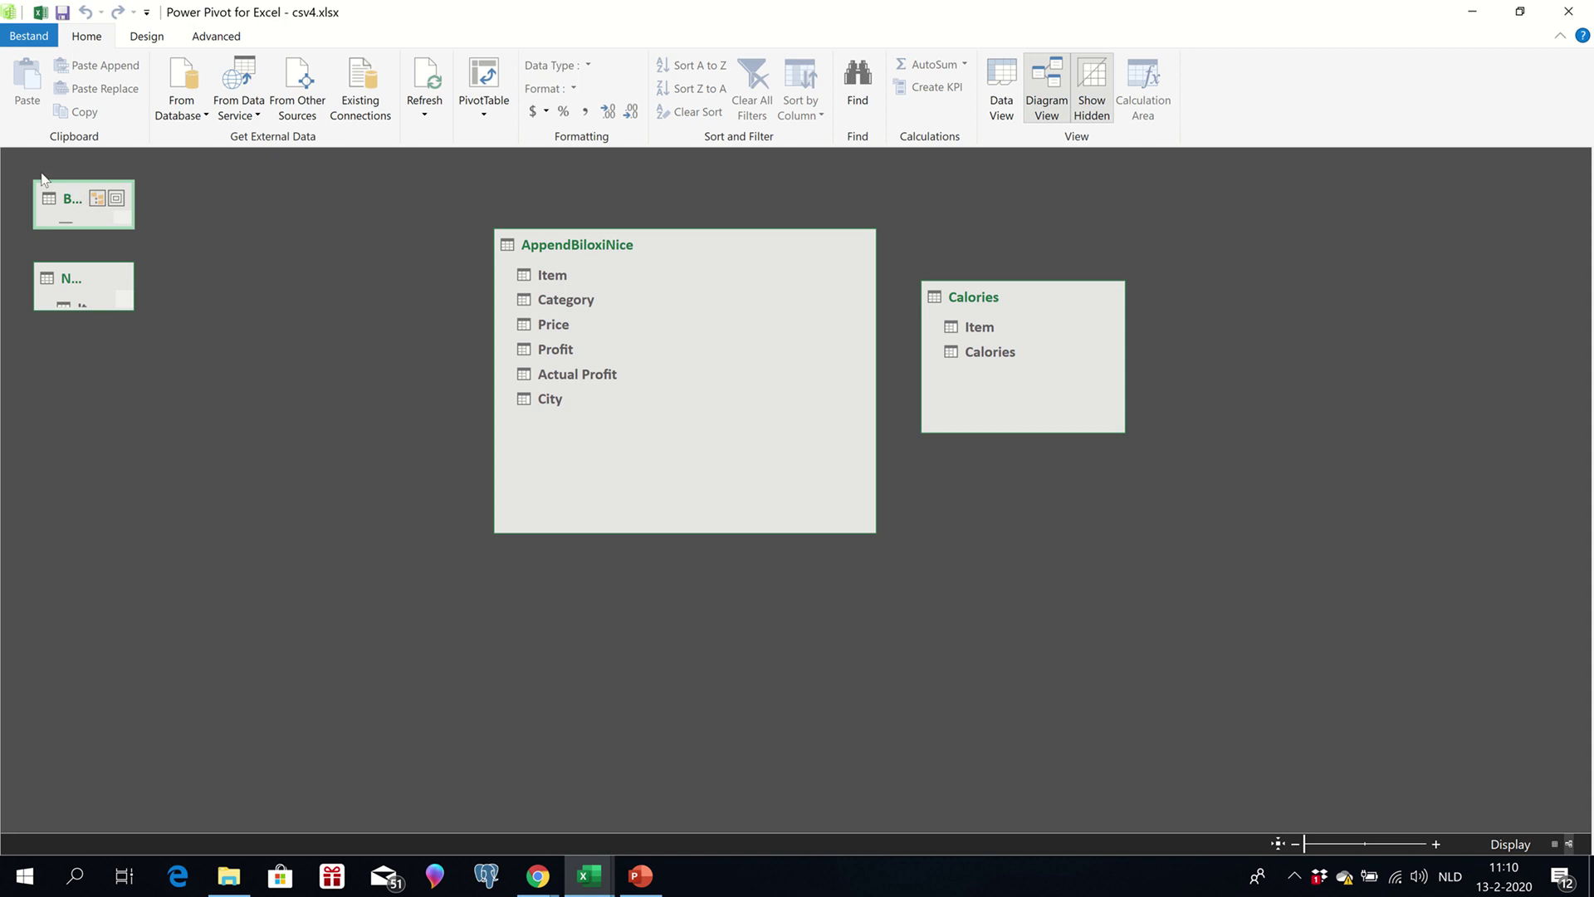
left_click_drag(75, 277, 73, 248)
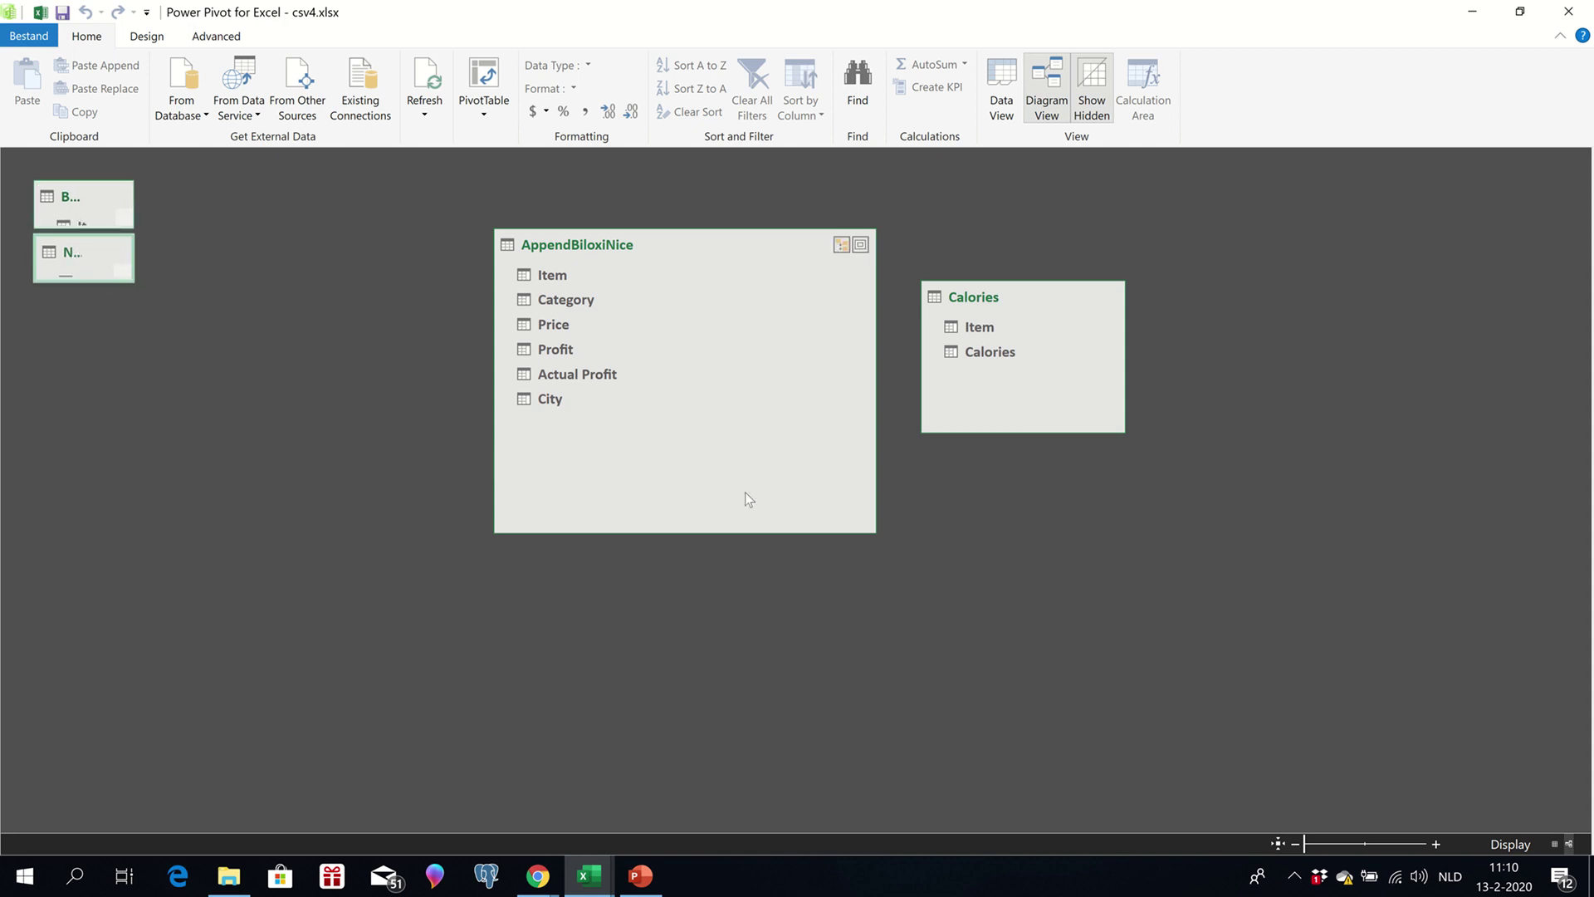
Make the AppendBiloxiNice table narrower and taller, lengthen the Calories table, and move Calories closer to AppendBiloxiNice.
left_click_drag(869, 529, 745, 615)
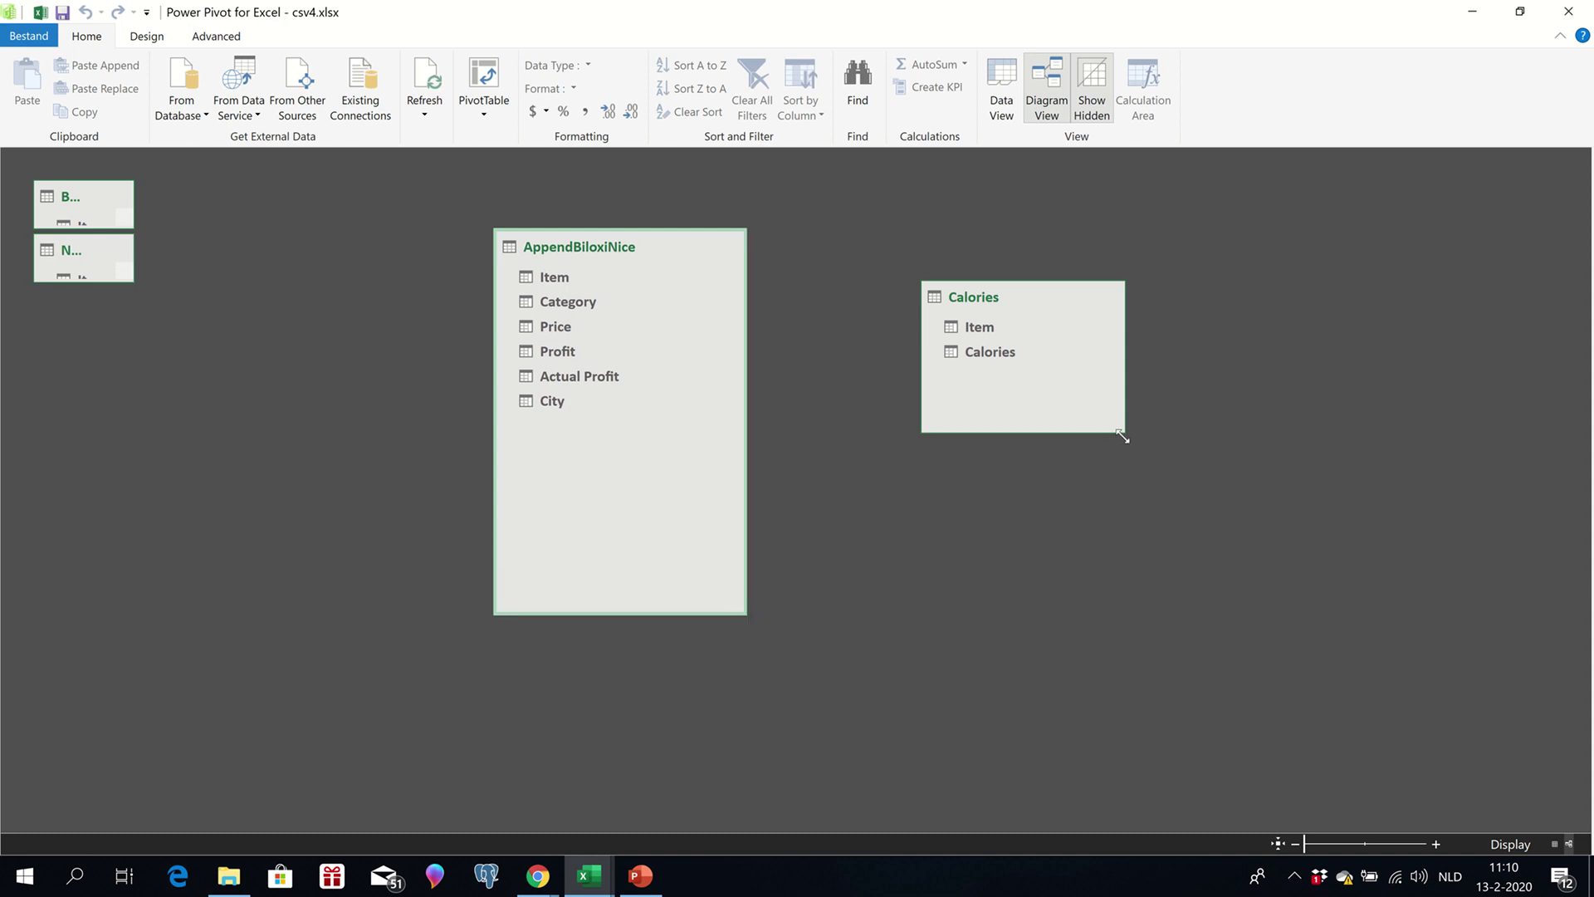
left_click_drag(1123, 432, 1111, 486)
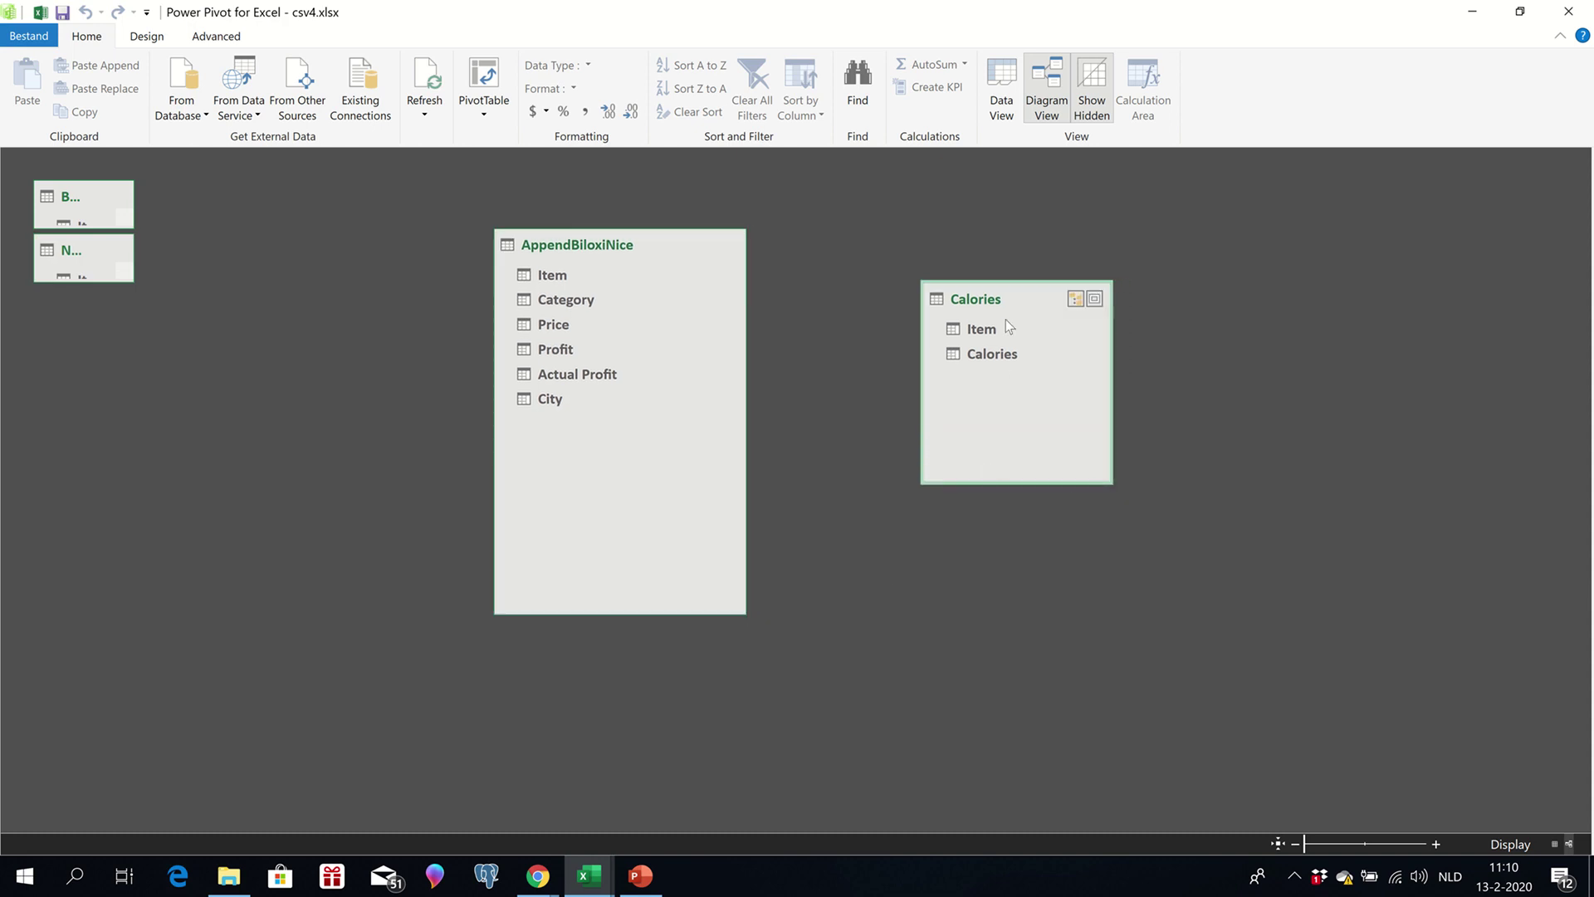
left_click_drag(1016, 301, 973, 254)
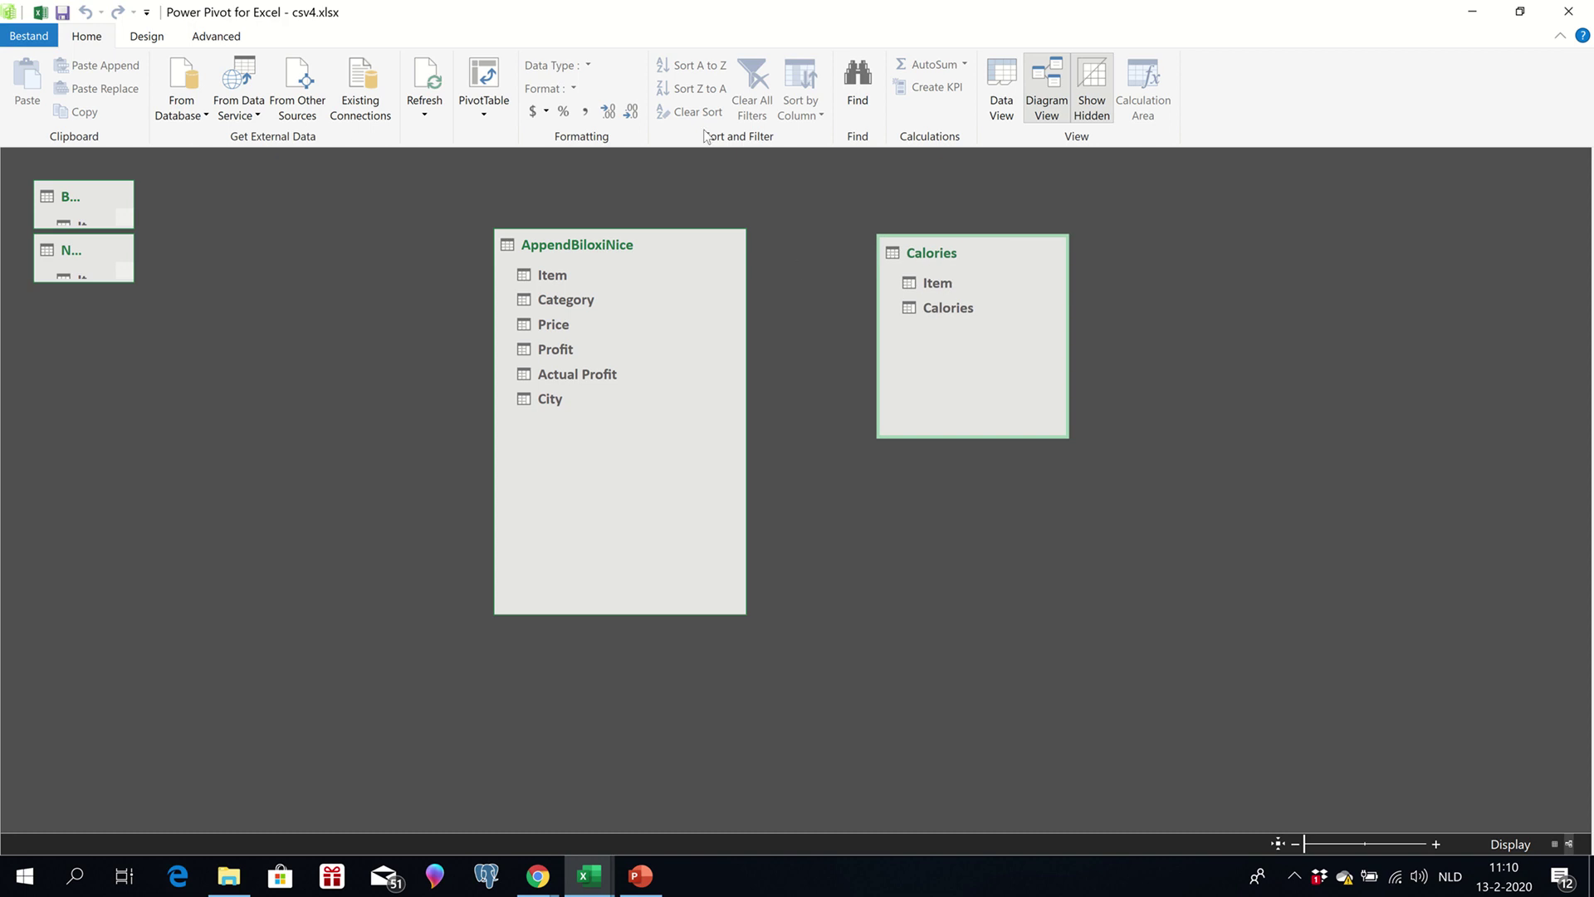
Create a relationship from the Item column of AppendBiloxiNice to the Item column of Calories and inspect its definition.
mouse_move(661, 37)
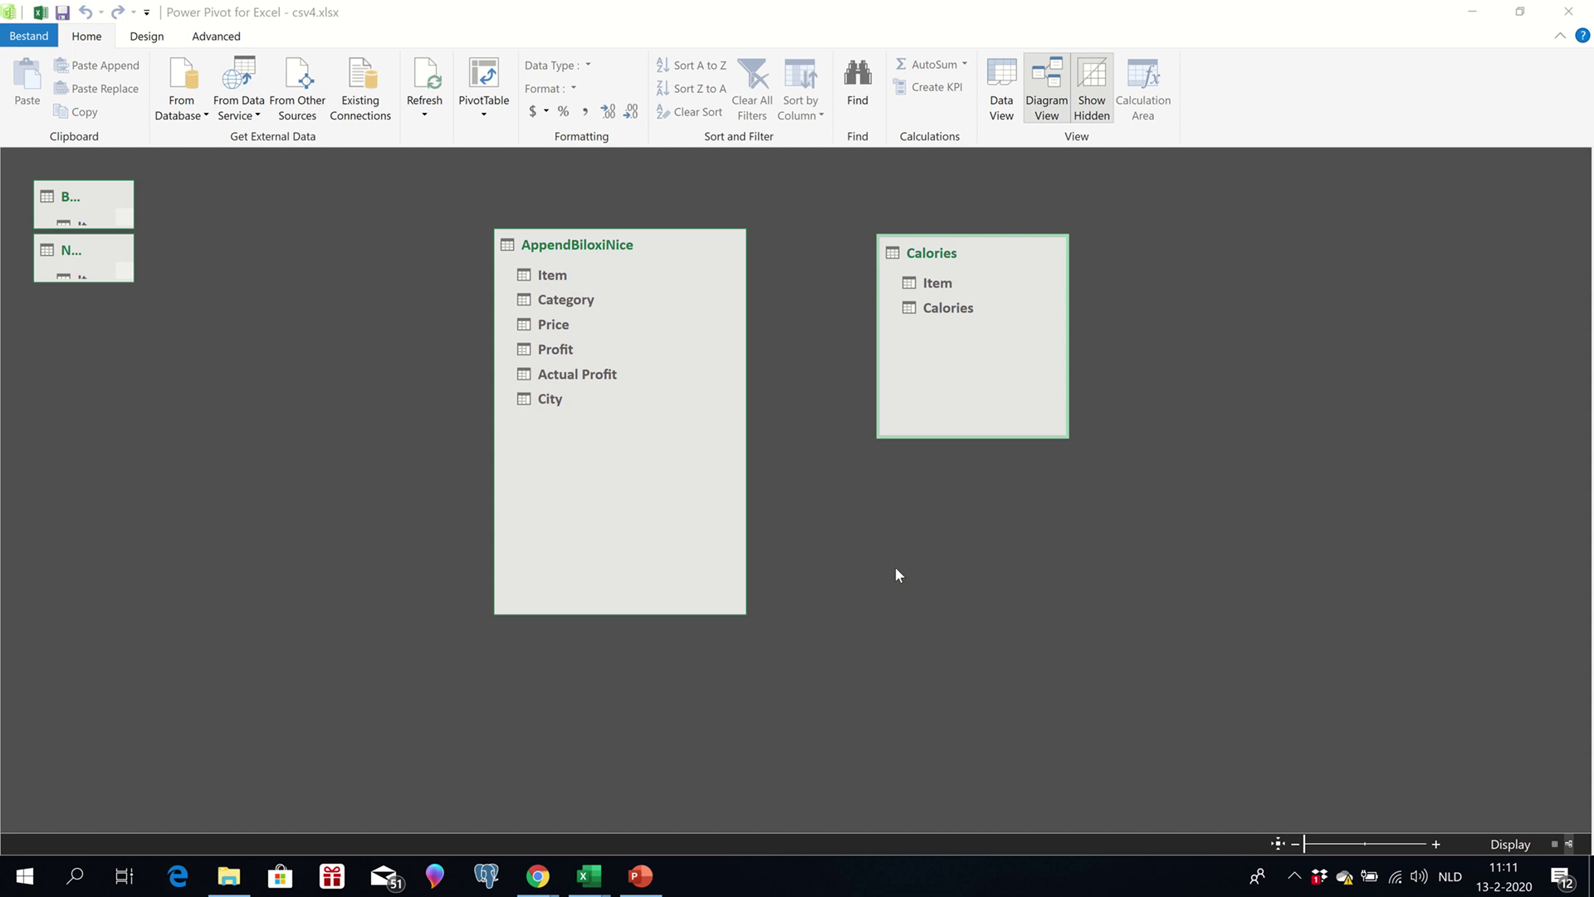
mouse_move(961, 407)
left_click_drag(554, 277, 578, 257)
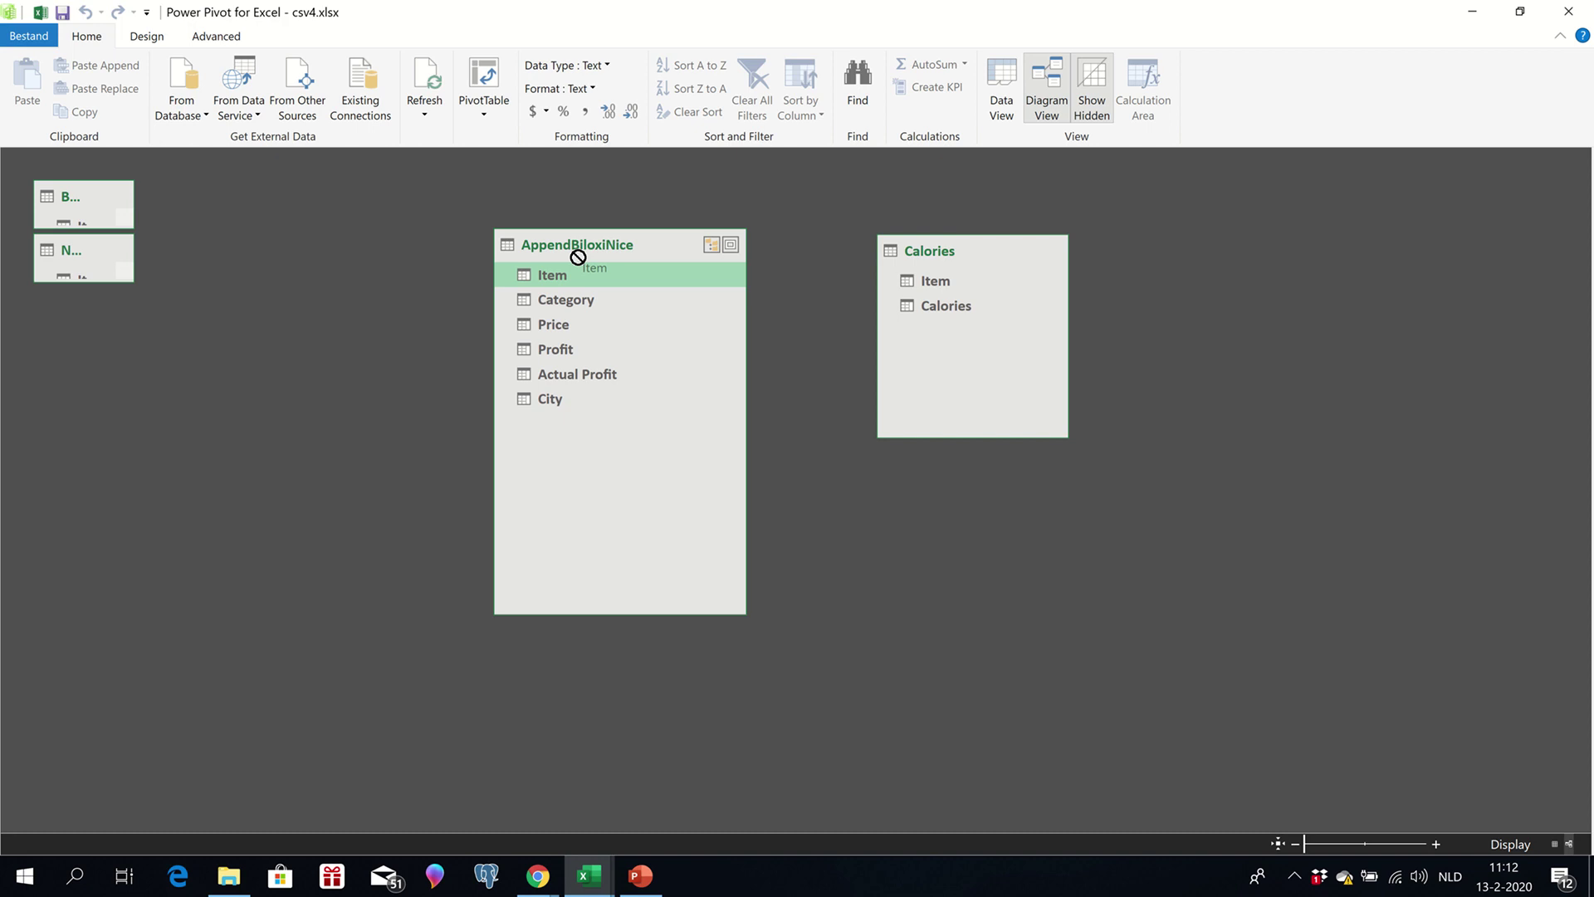
left_click_drag(578, 258, 915, 281)
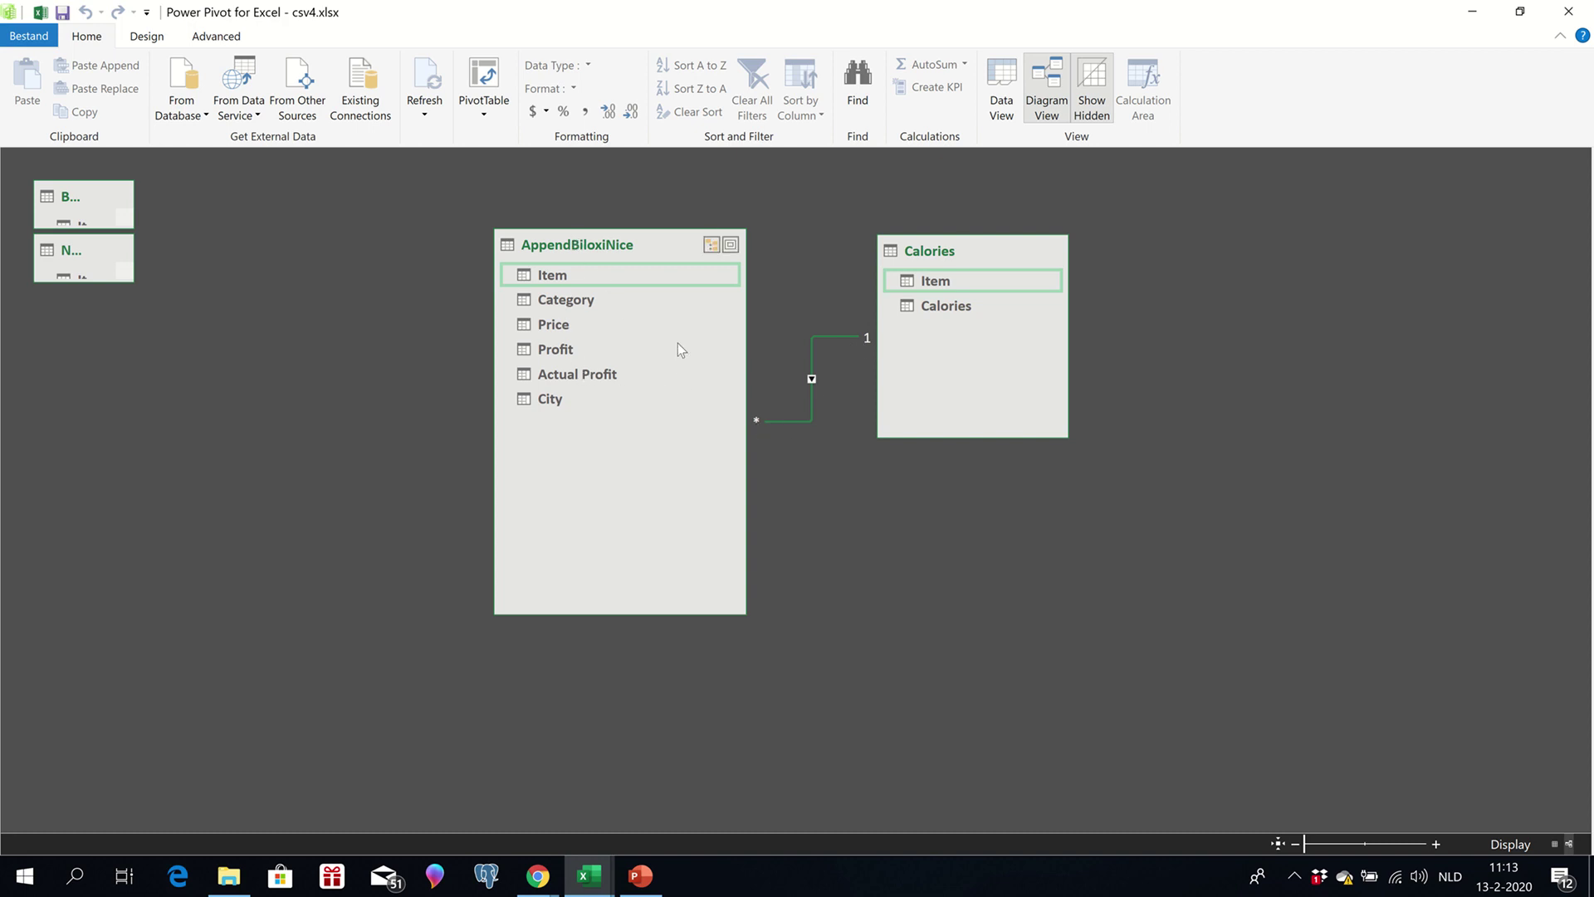
double_click(811, 381)
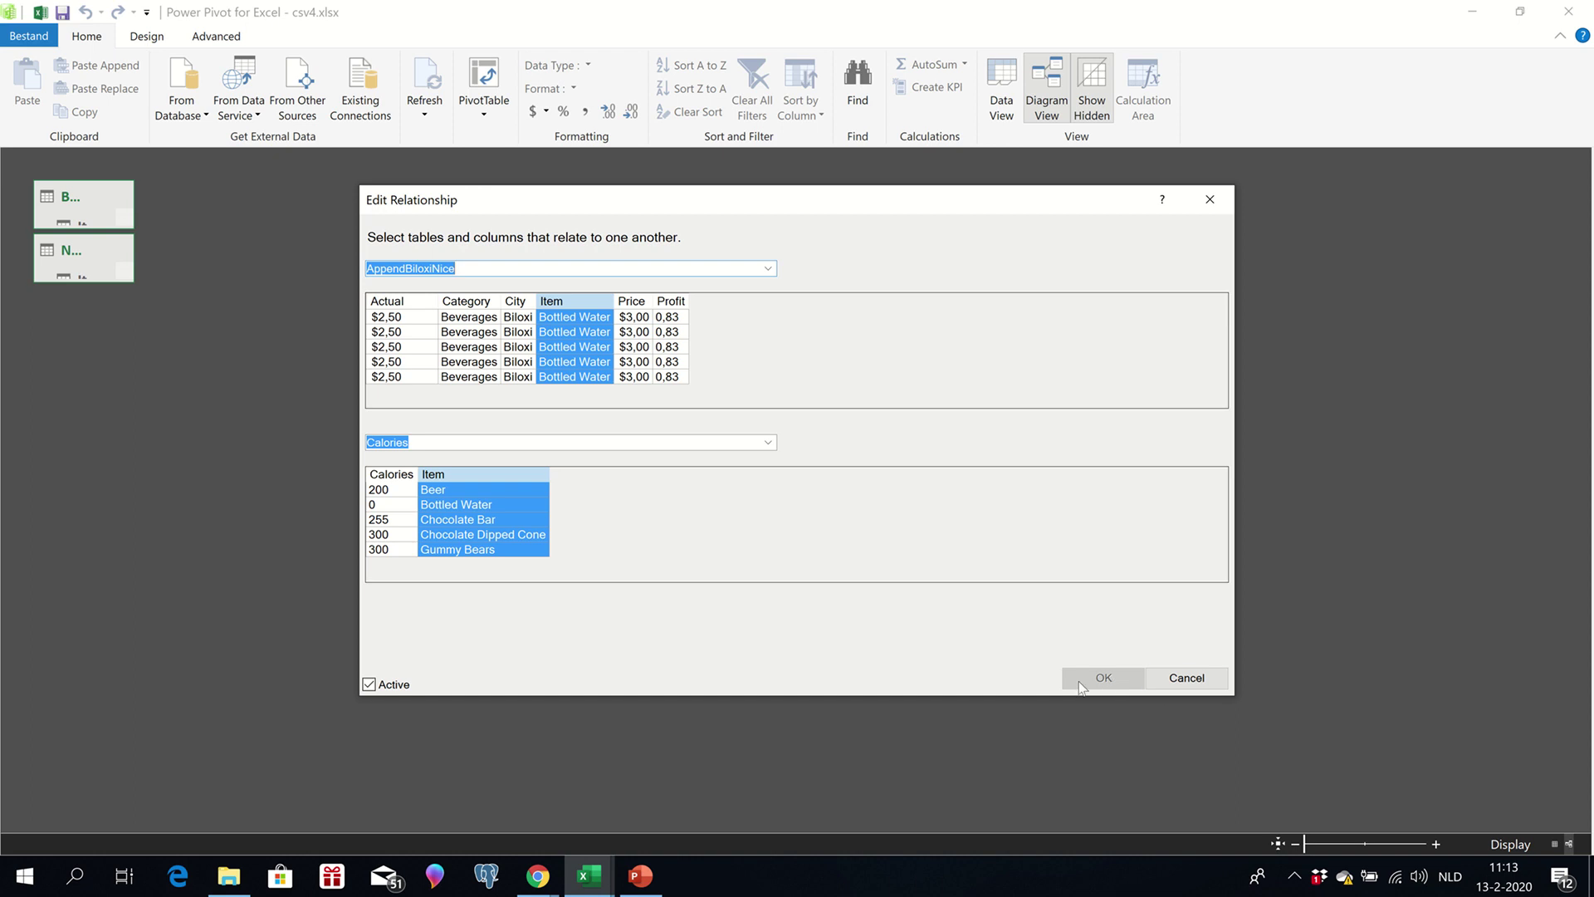
left_click(1179, 681)
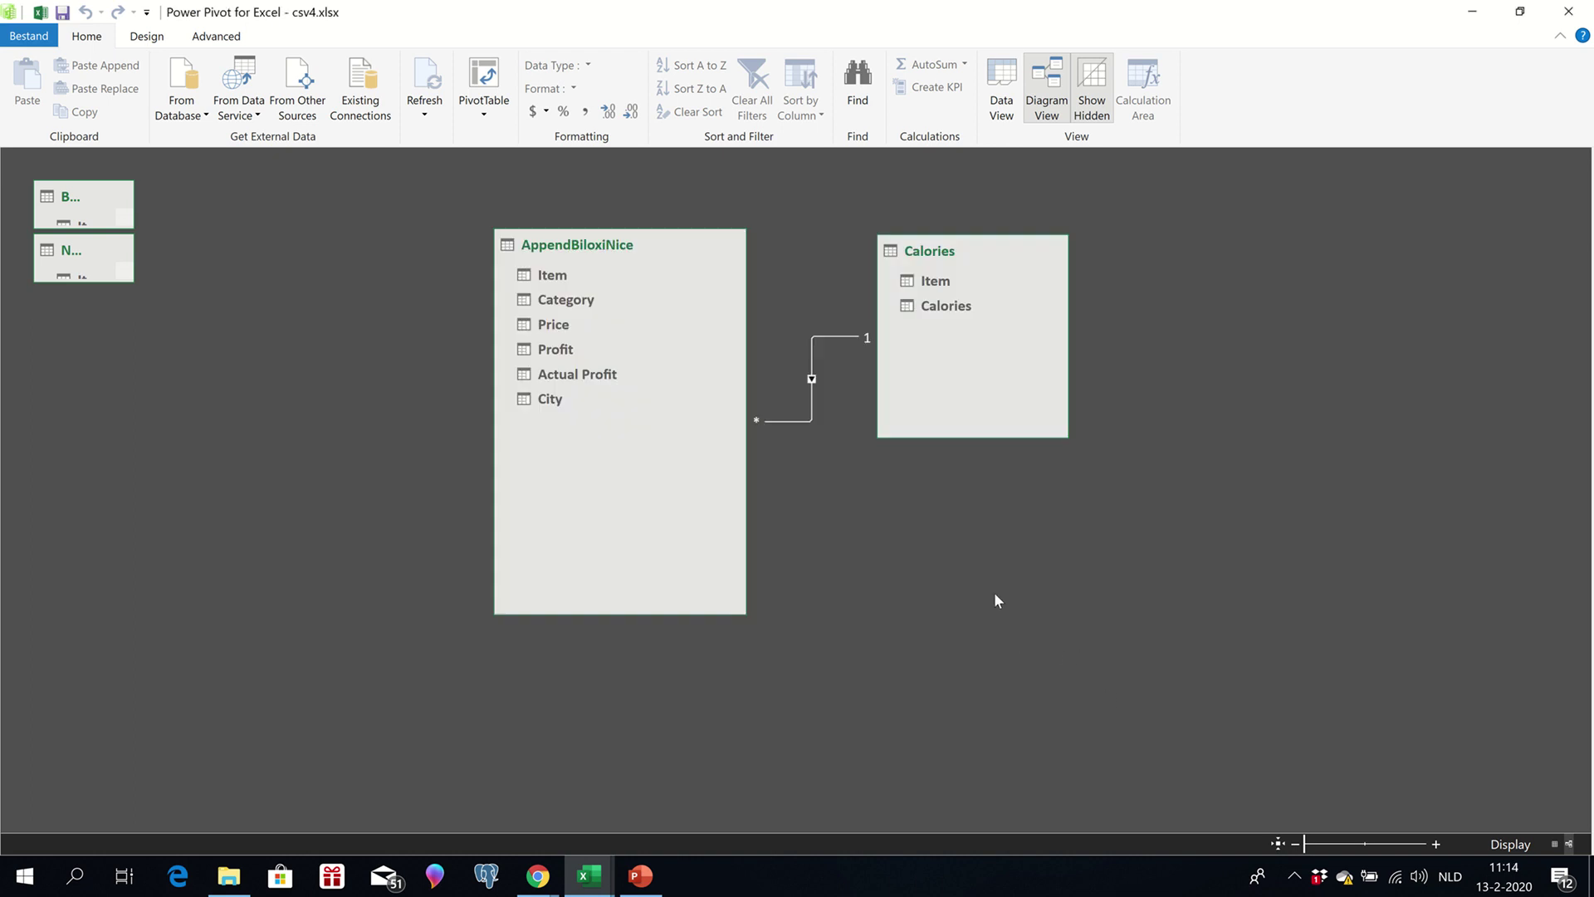
Insert a PivotTable based on the data model on a new worksheet.
mouse_move(719, 5)
left_click(499, 120)
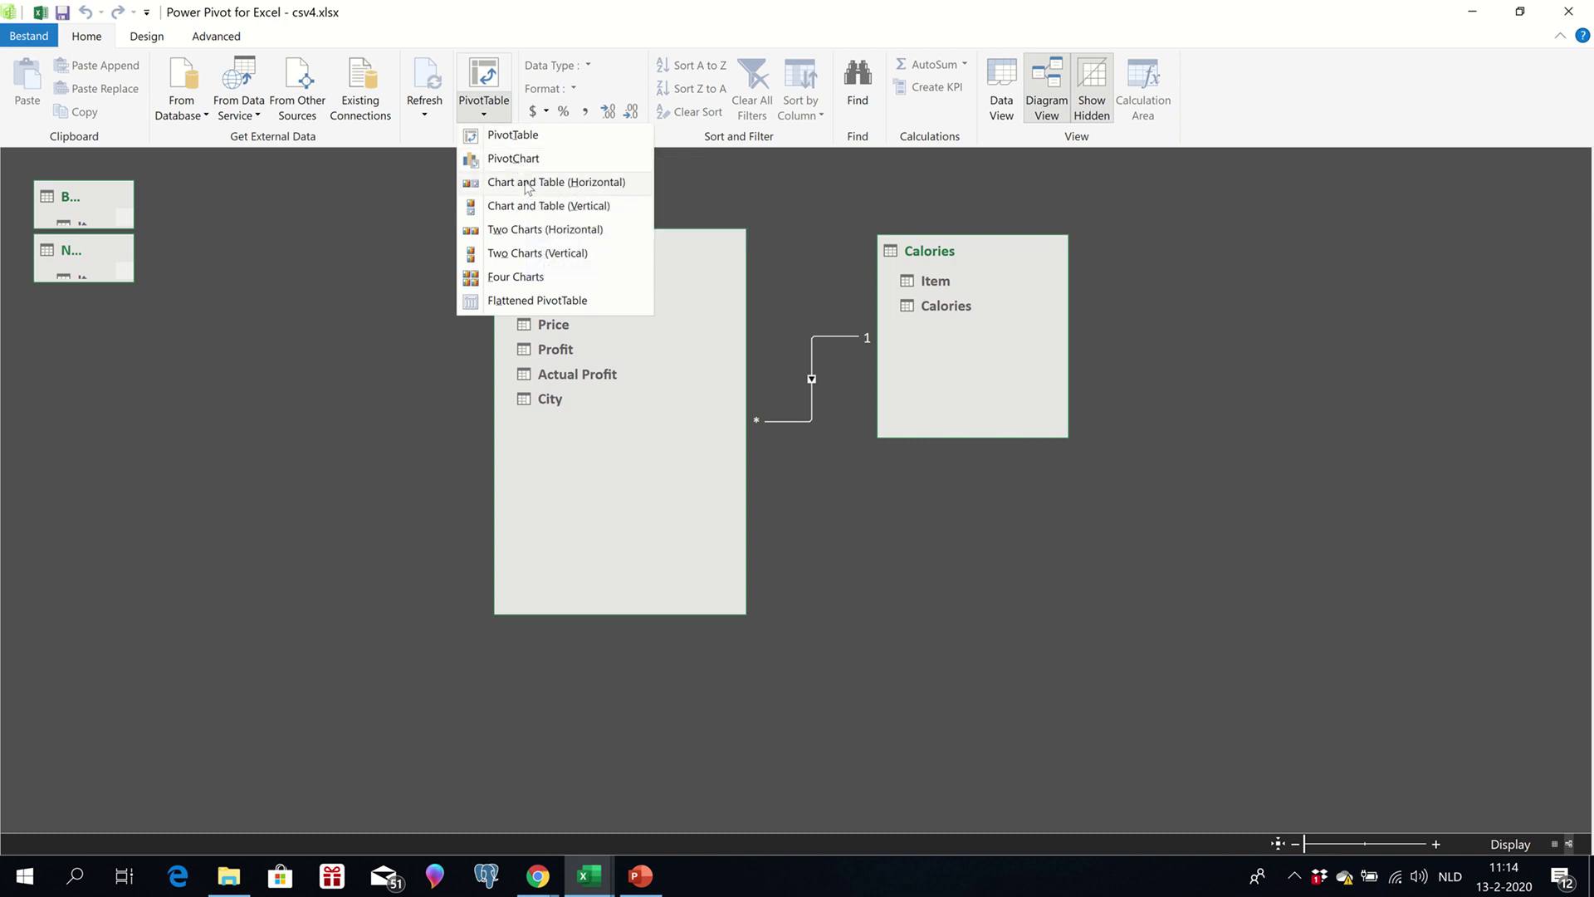
left_click(525, 138)
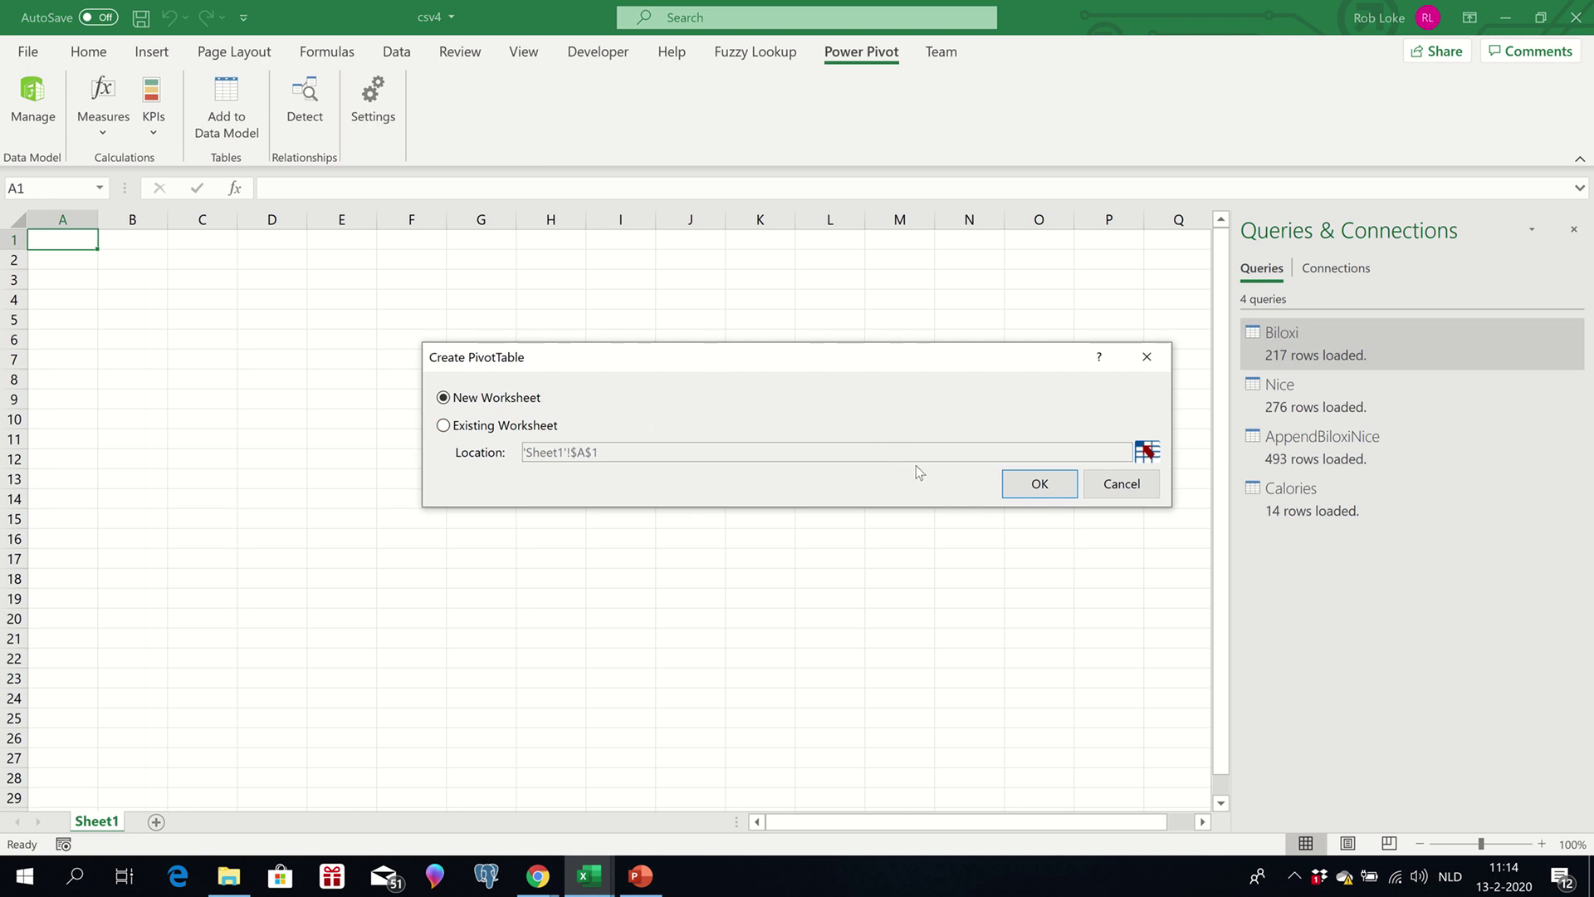
left_click(1029, 486)
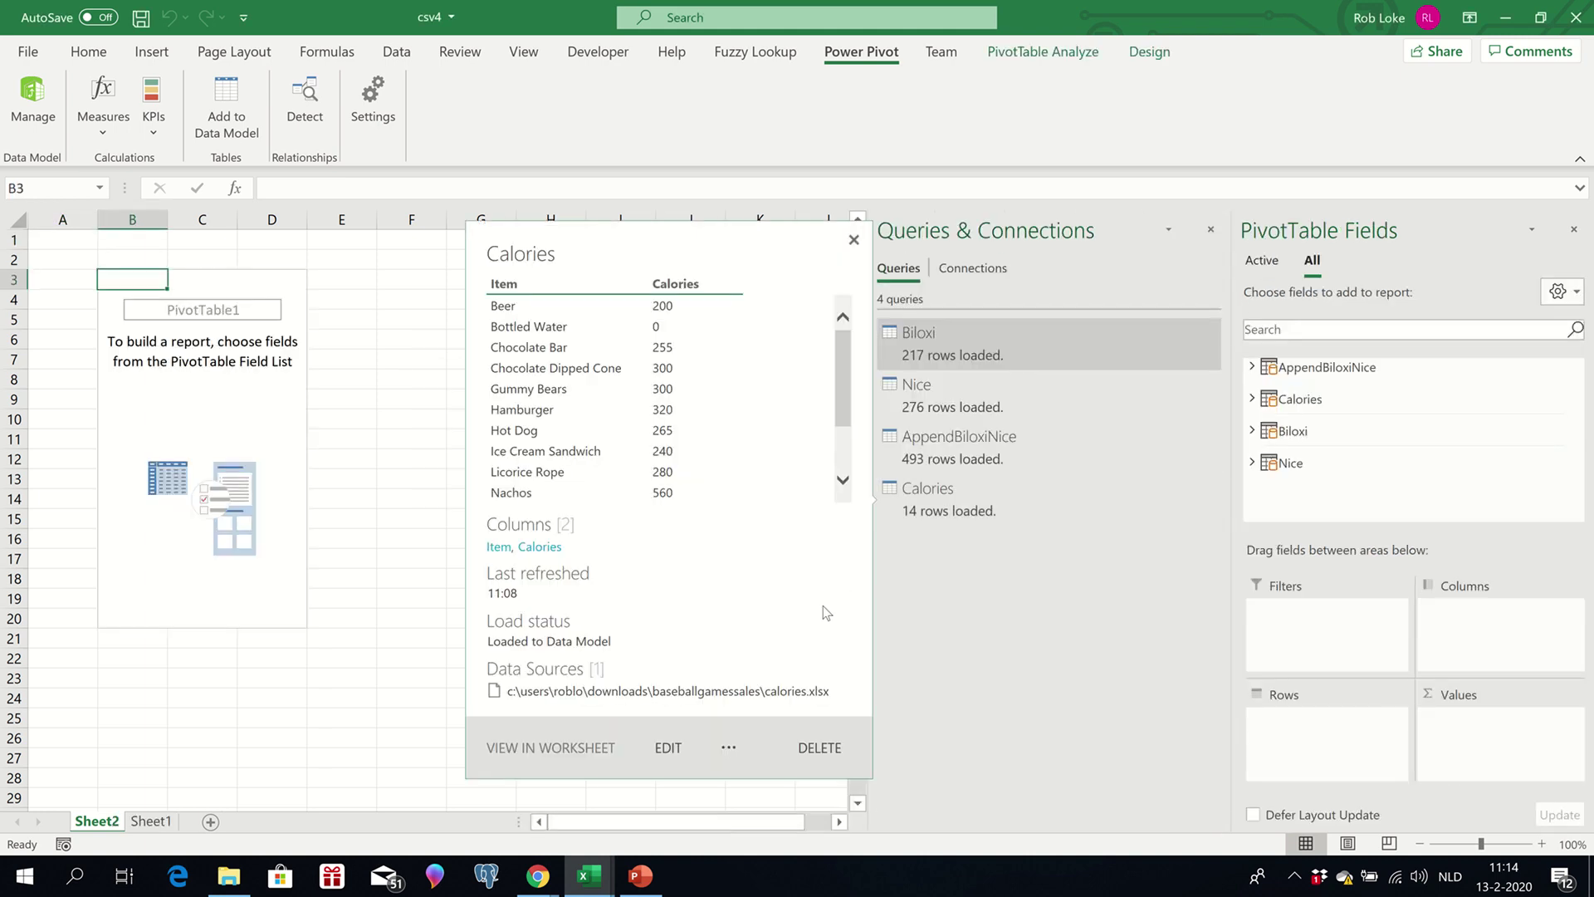
mouse_move(767, 6)
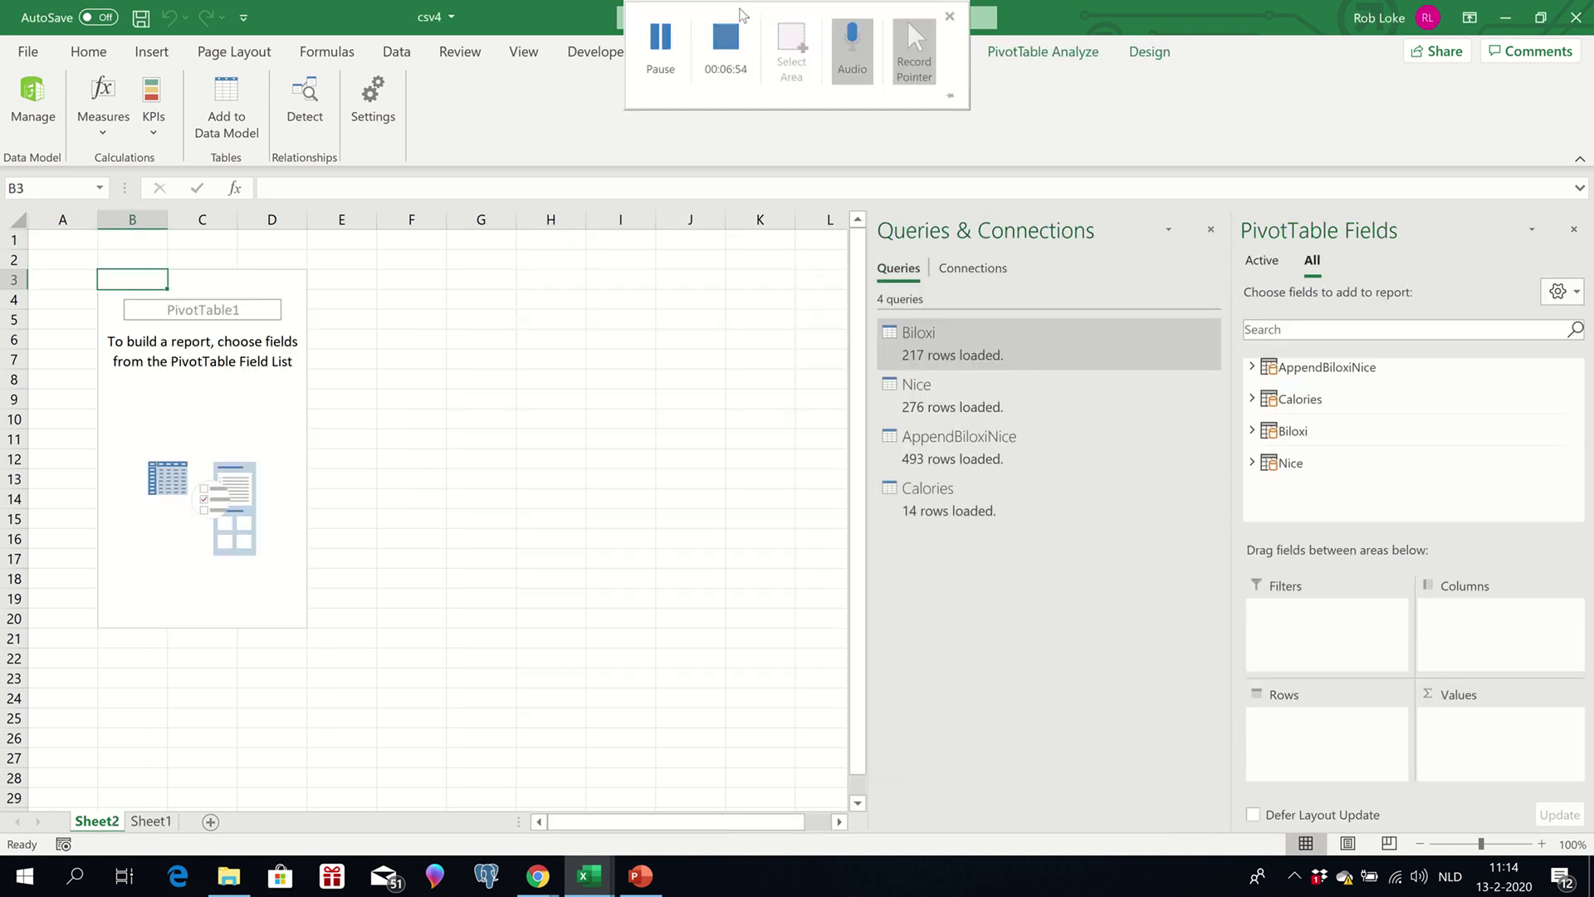
left_click(669, 43)
left_click(665, 51)
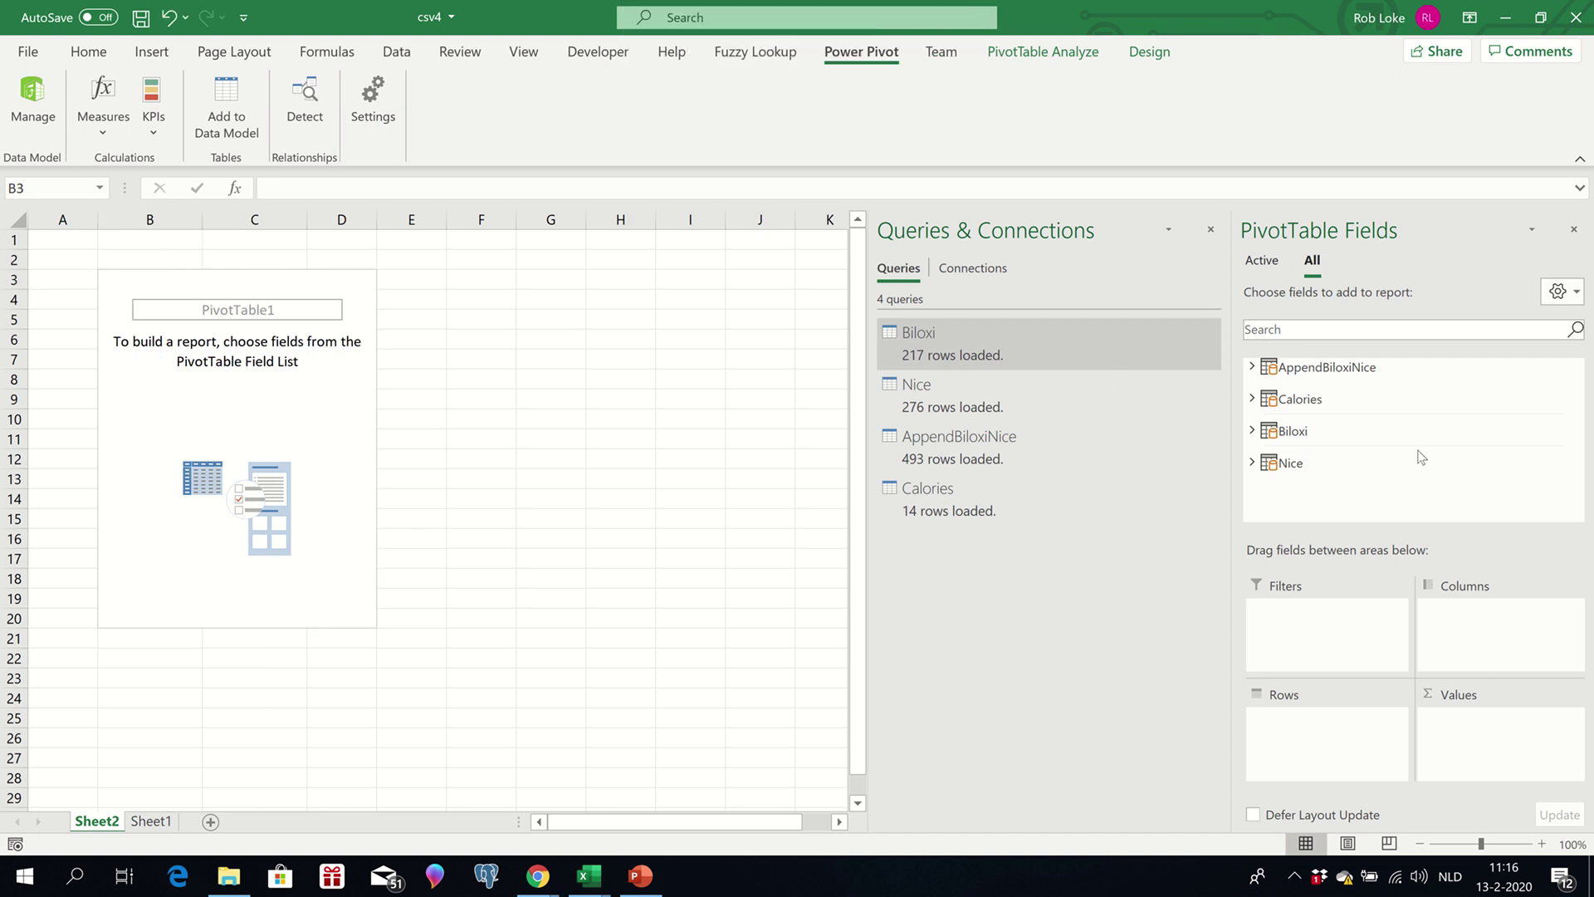
Place Item from AppendBiloxiNice in the PivotTable's rows and Calories from the Calories table in its values.
left_click(1253, 370)
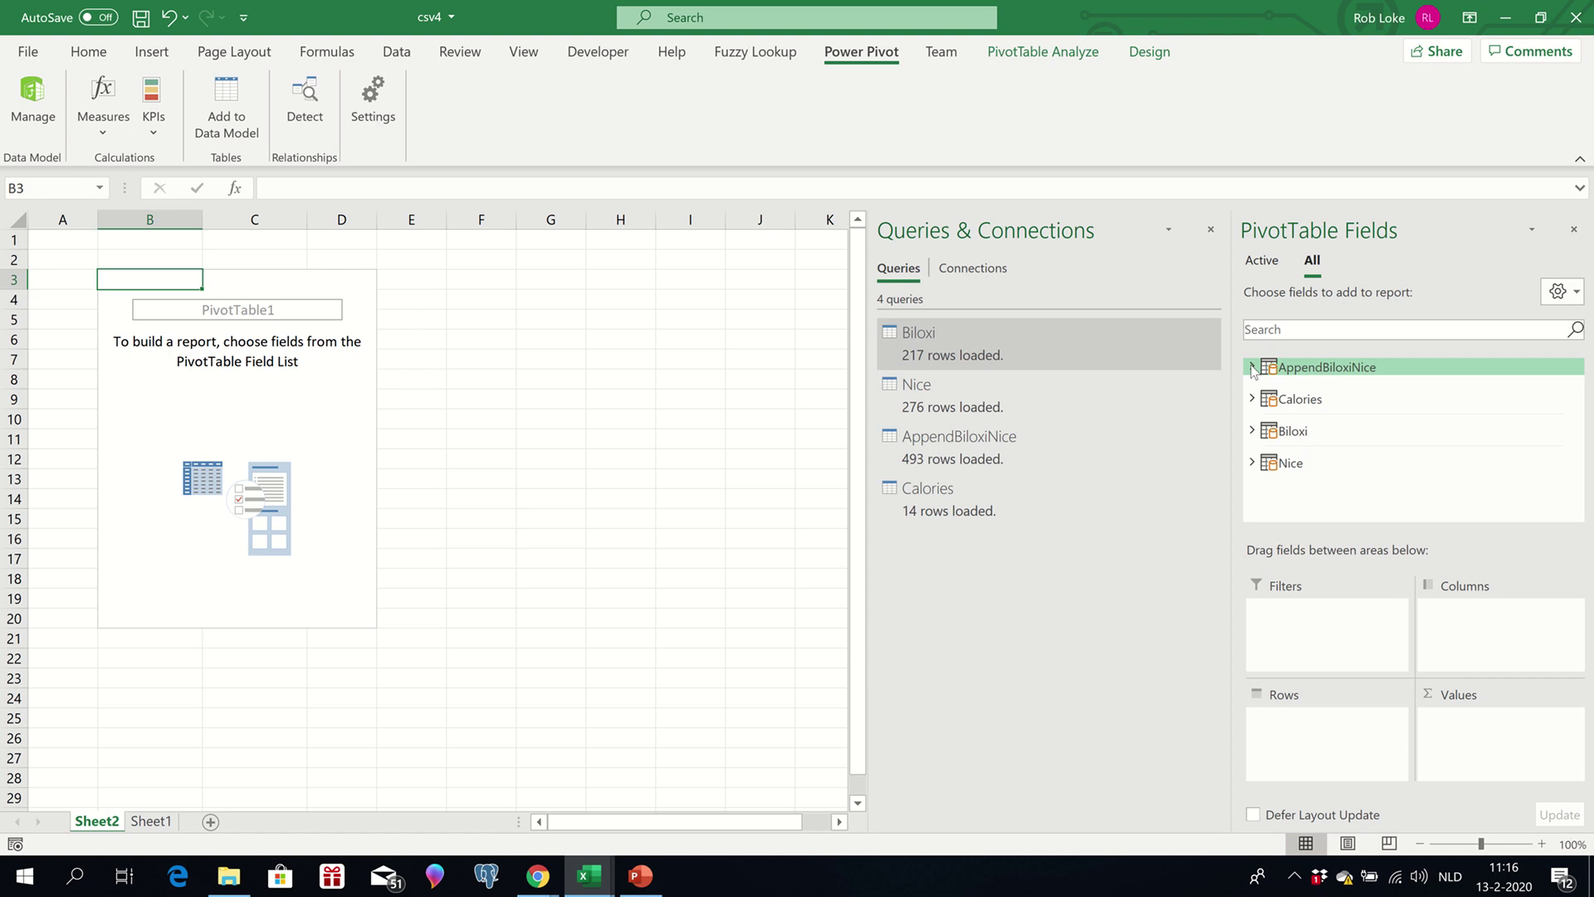
left_click_drag(1310, 385, 1343, 750)
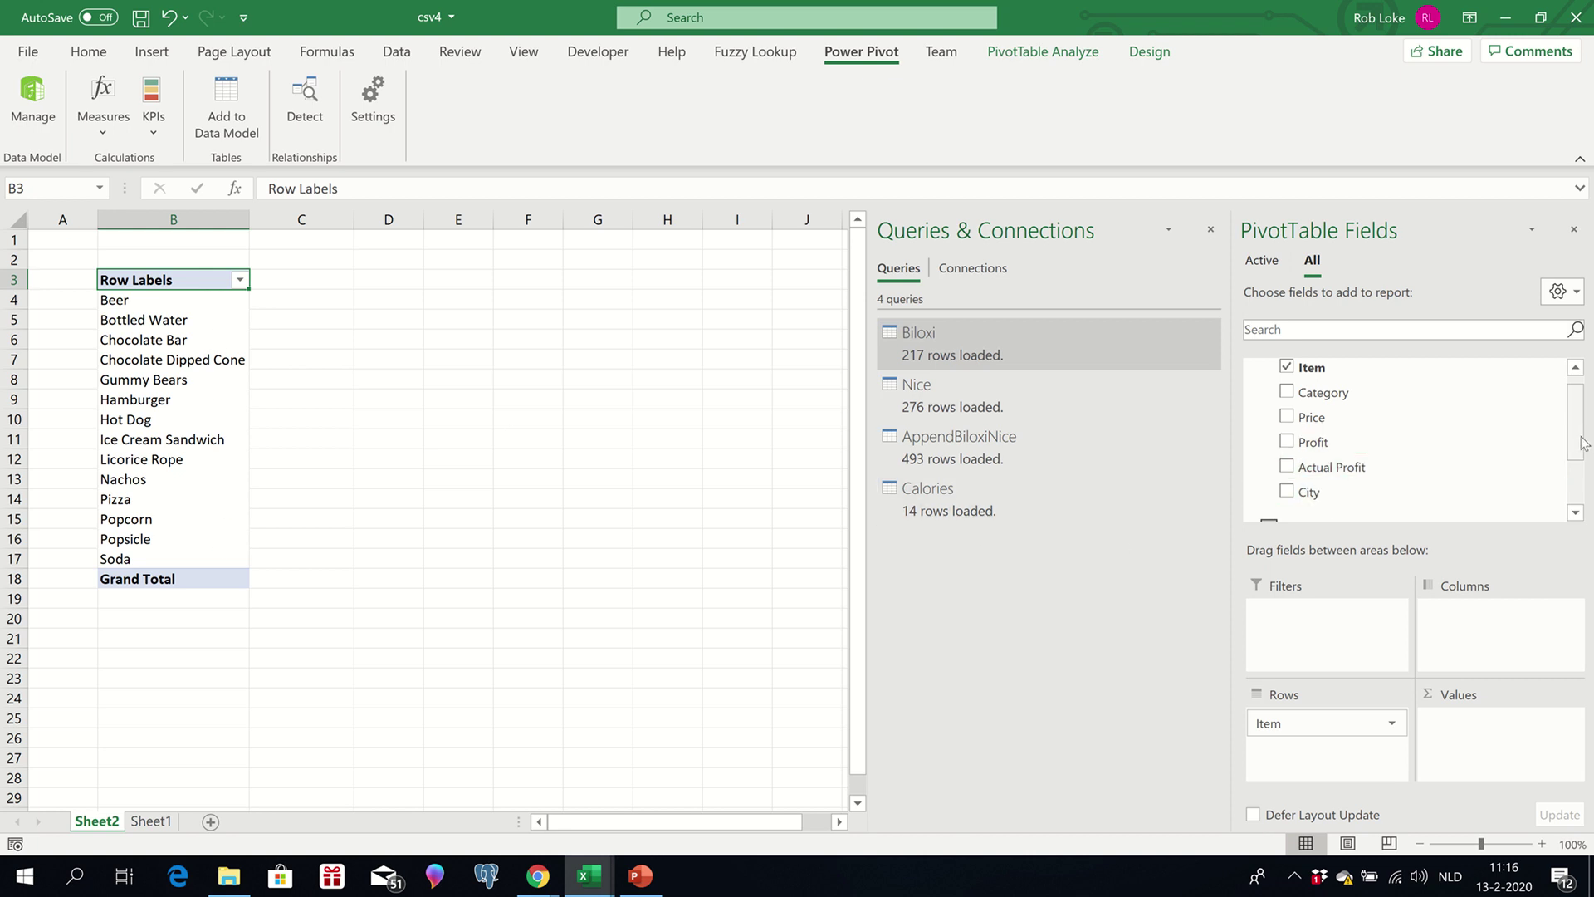
scroll(1582, 432, "up", 1)
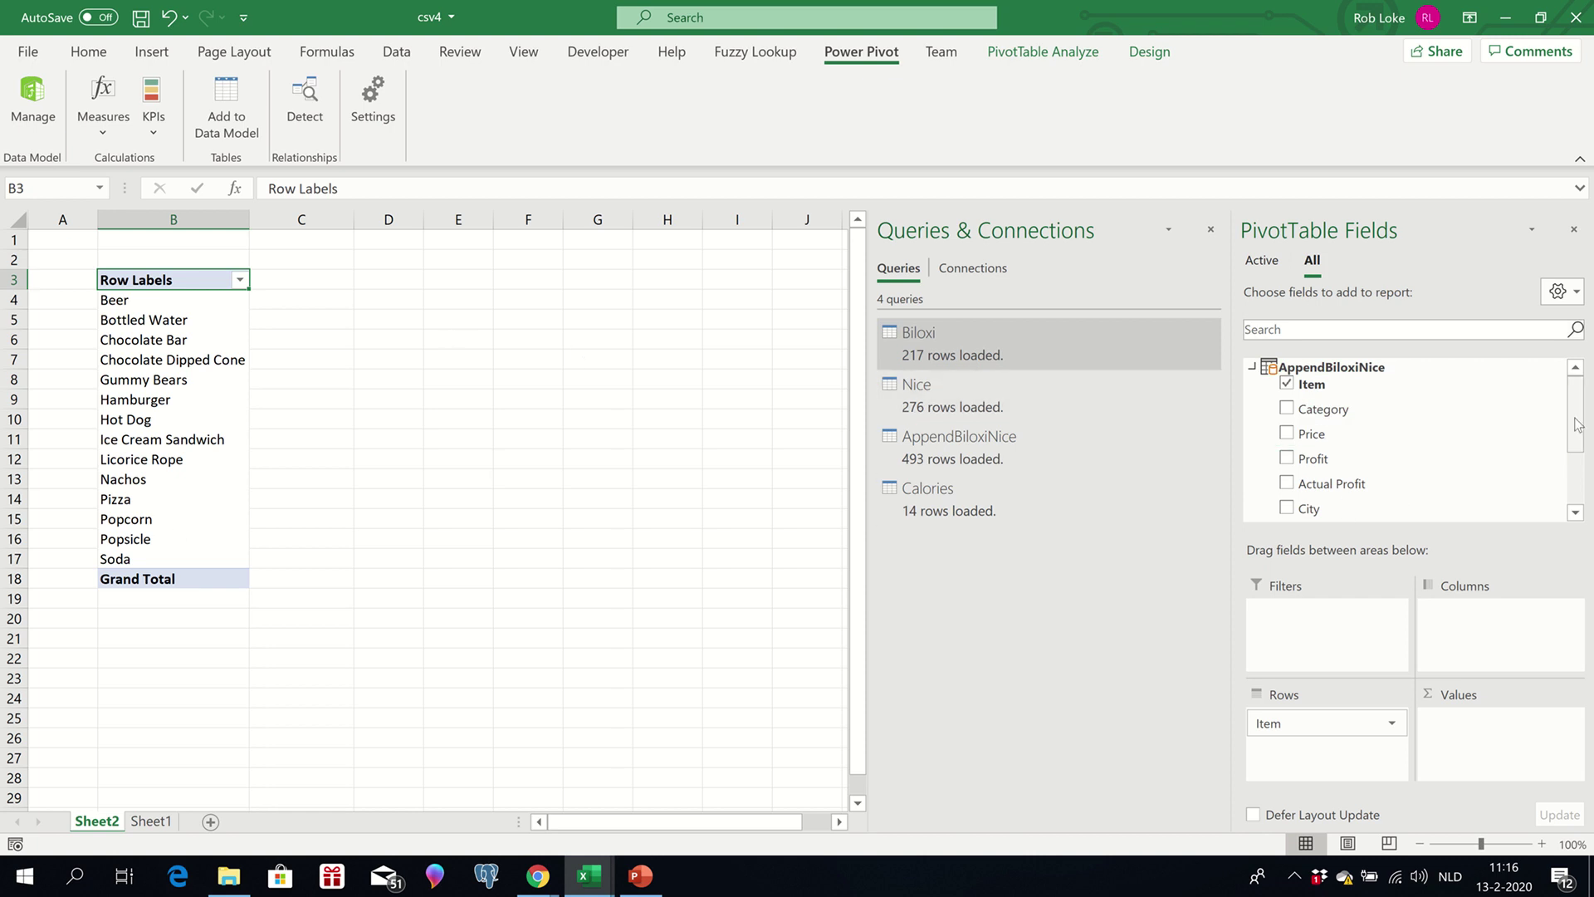
scroll(1431, 463, "down", 3)
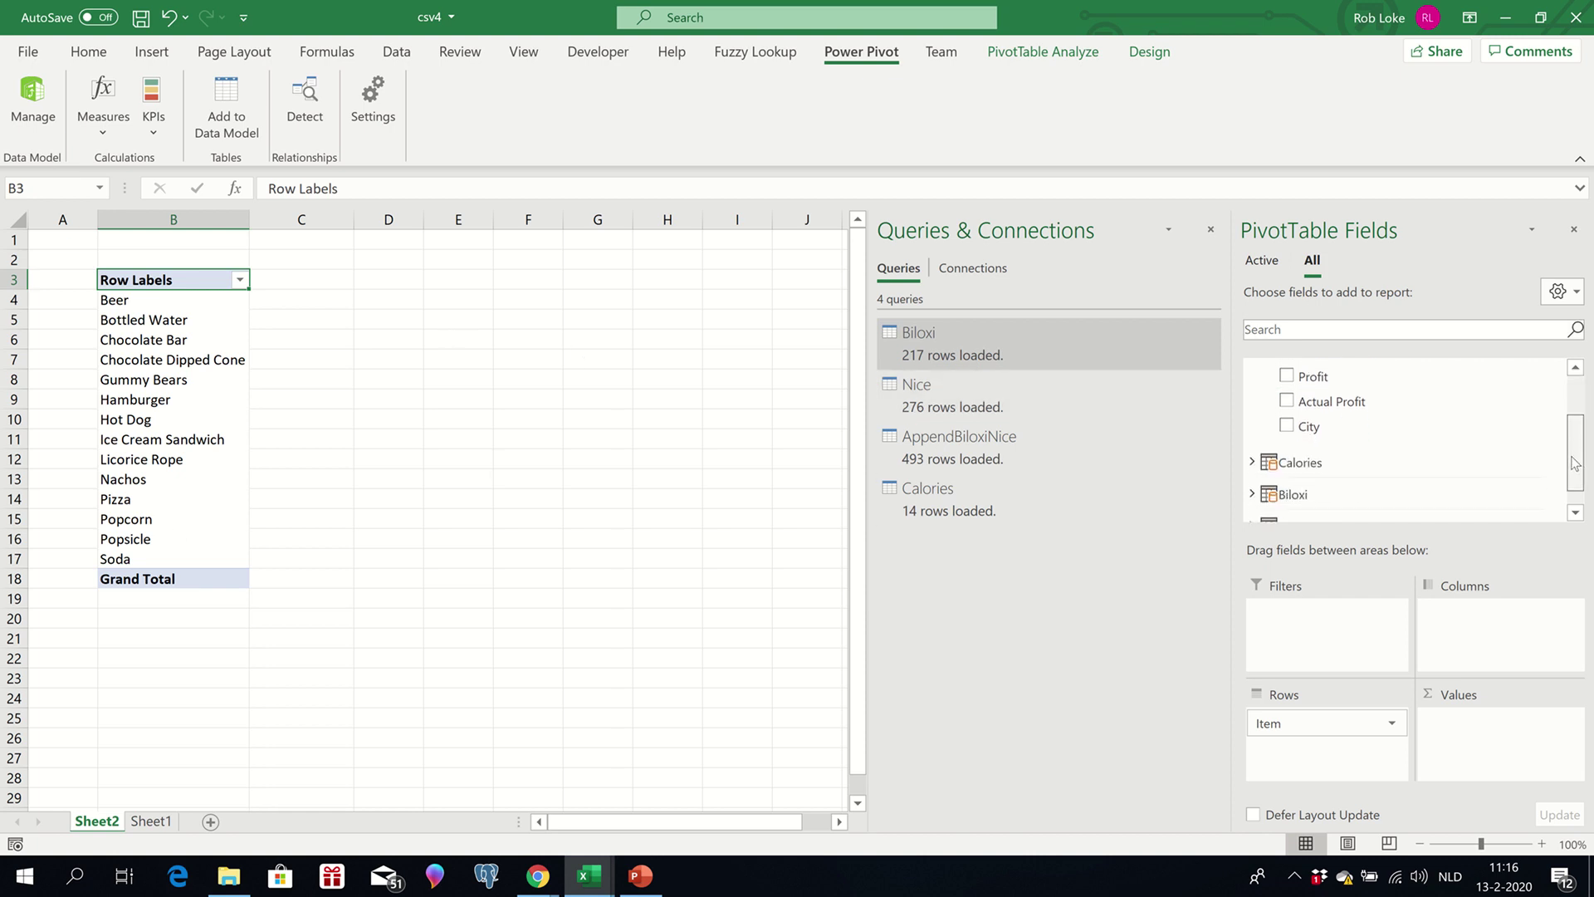
left_click(1432, 452)
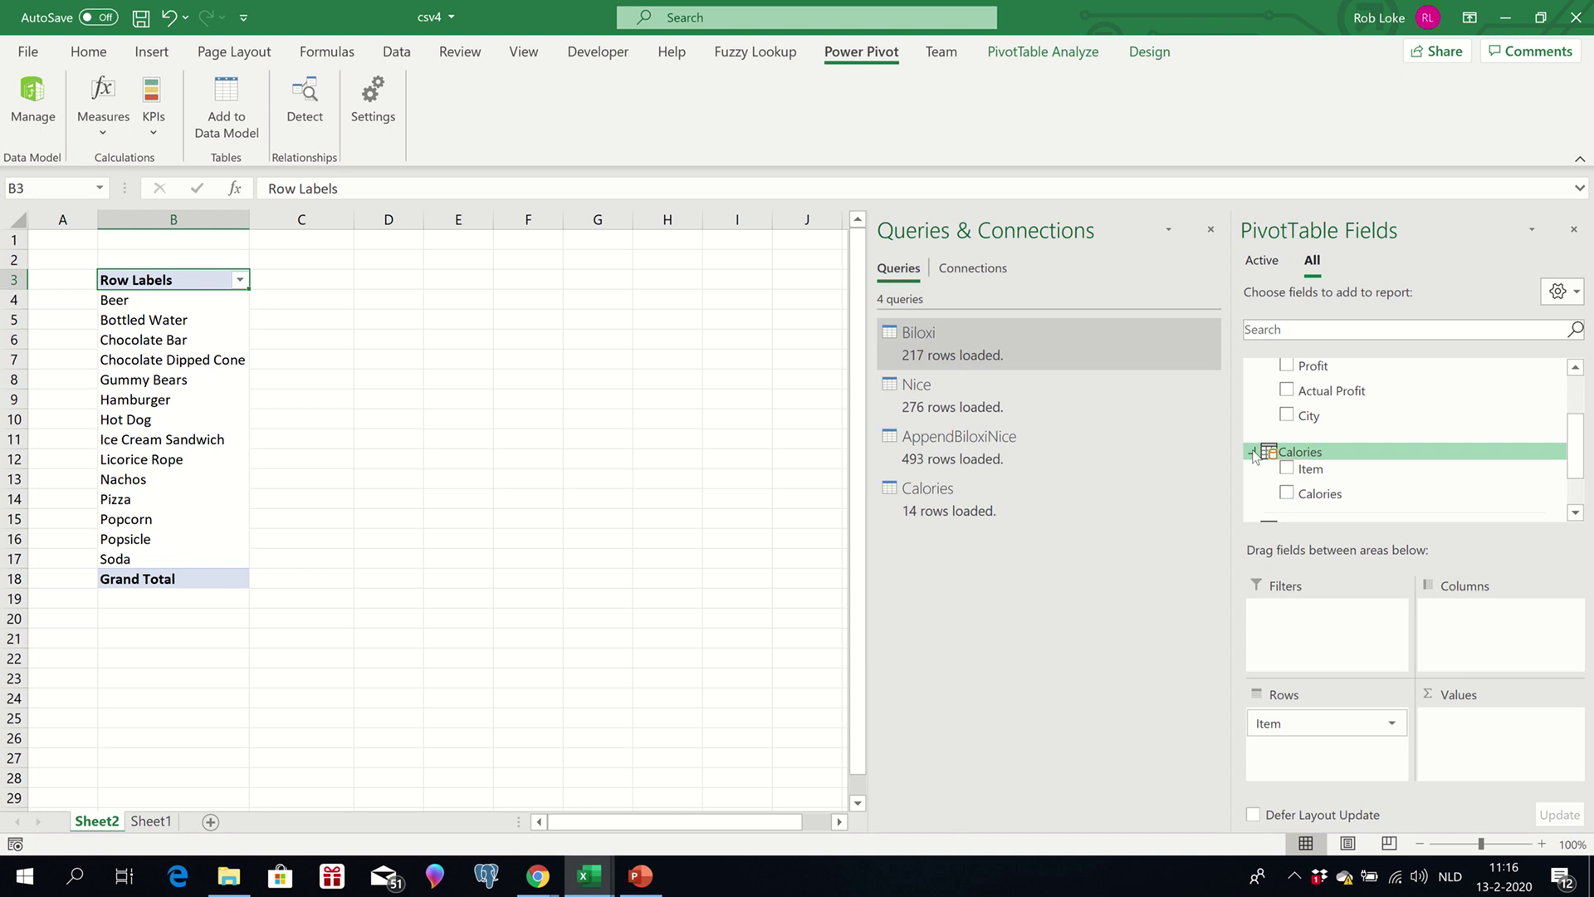
scroll(1395, 465, "down", 1)
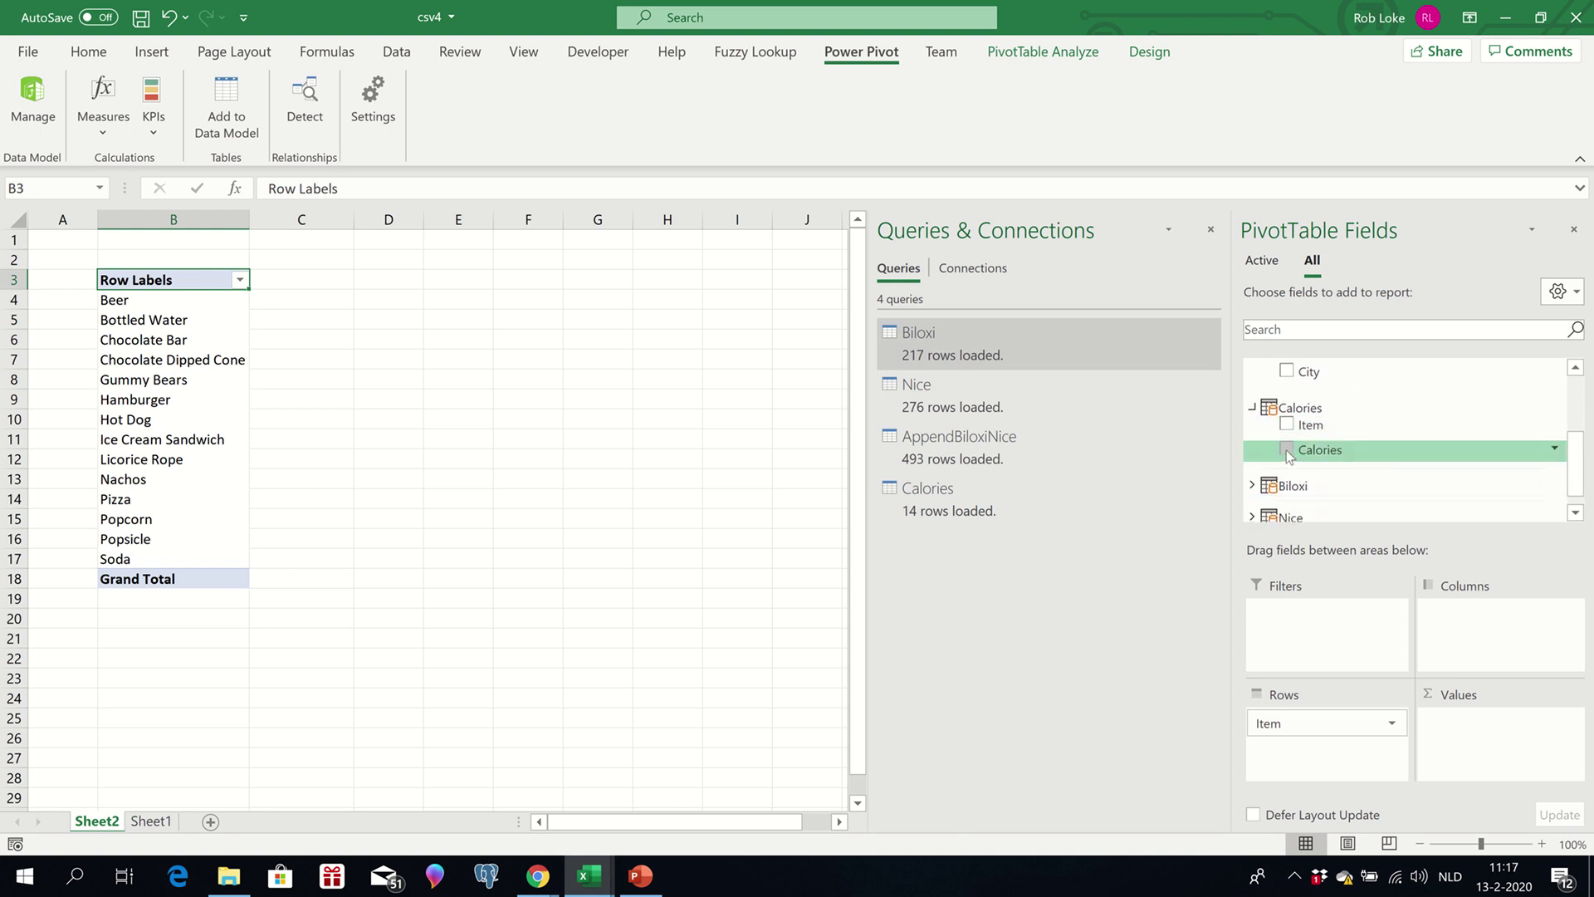
left_click_drag(1288, 453, 1484, 747)
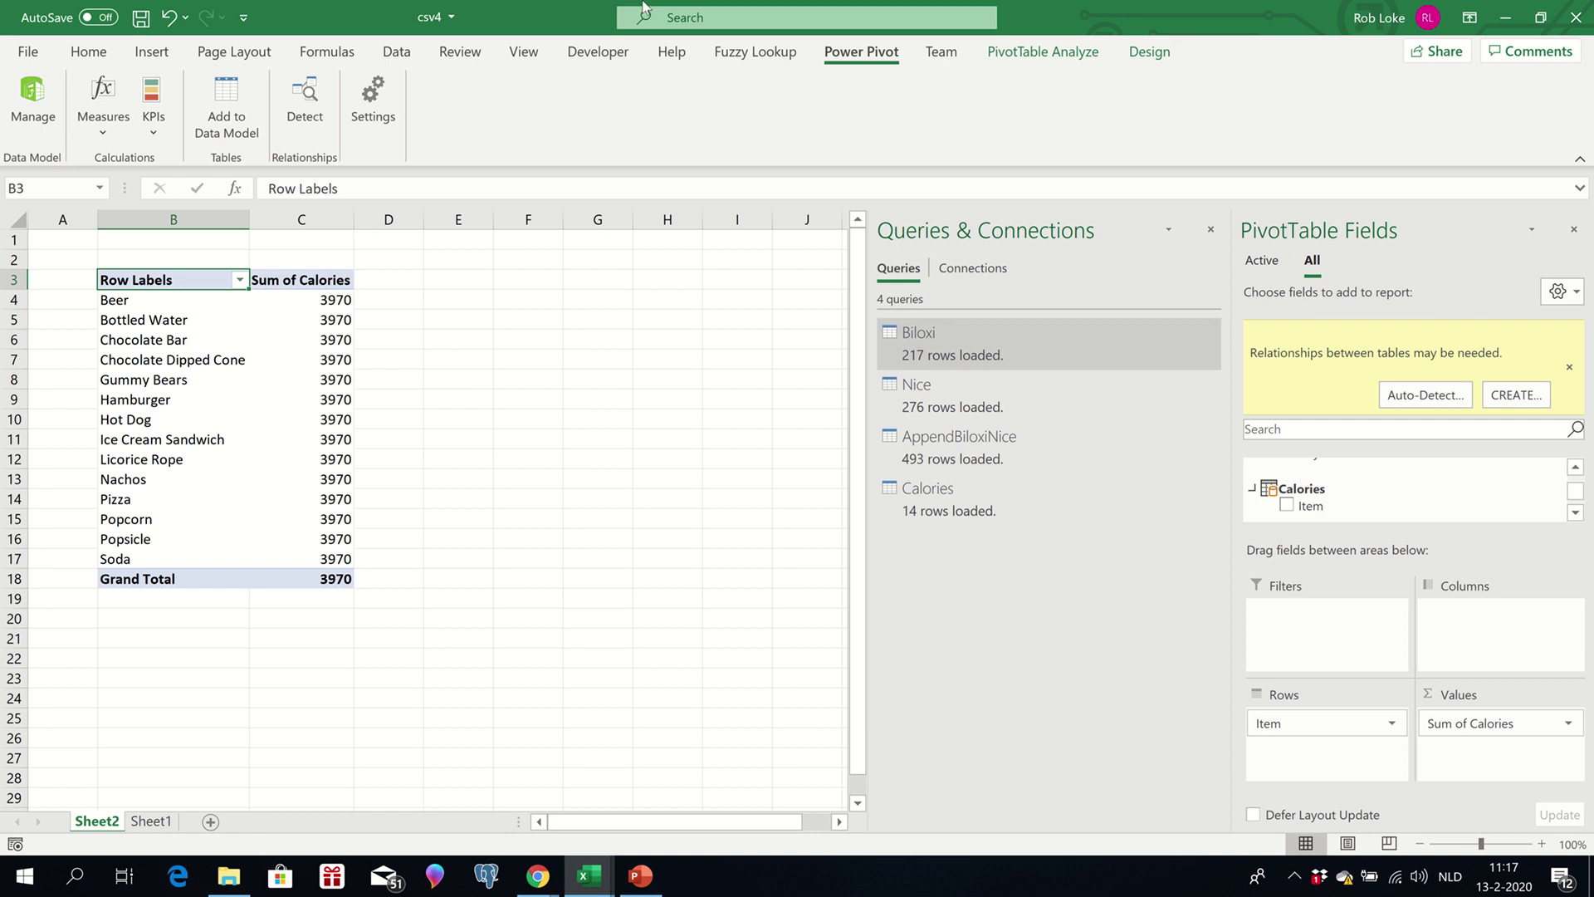
mouse_move(646, 6)
left_click(655, 52)
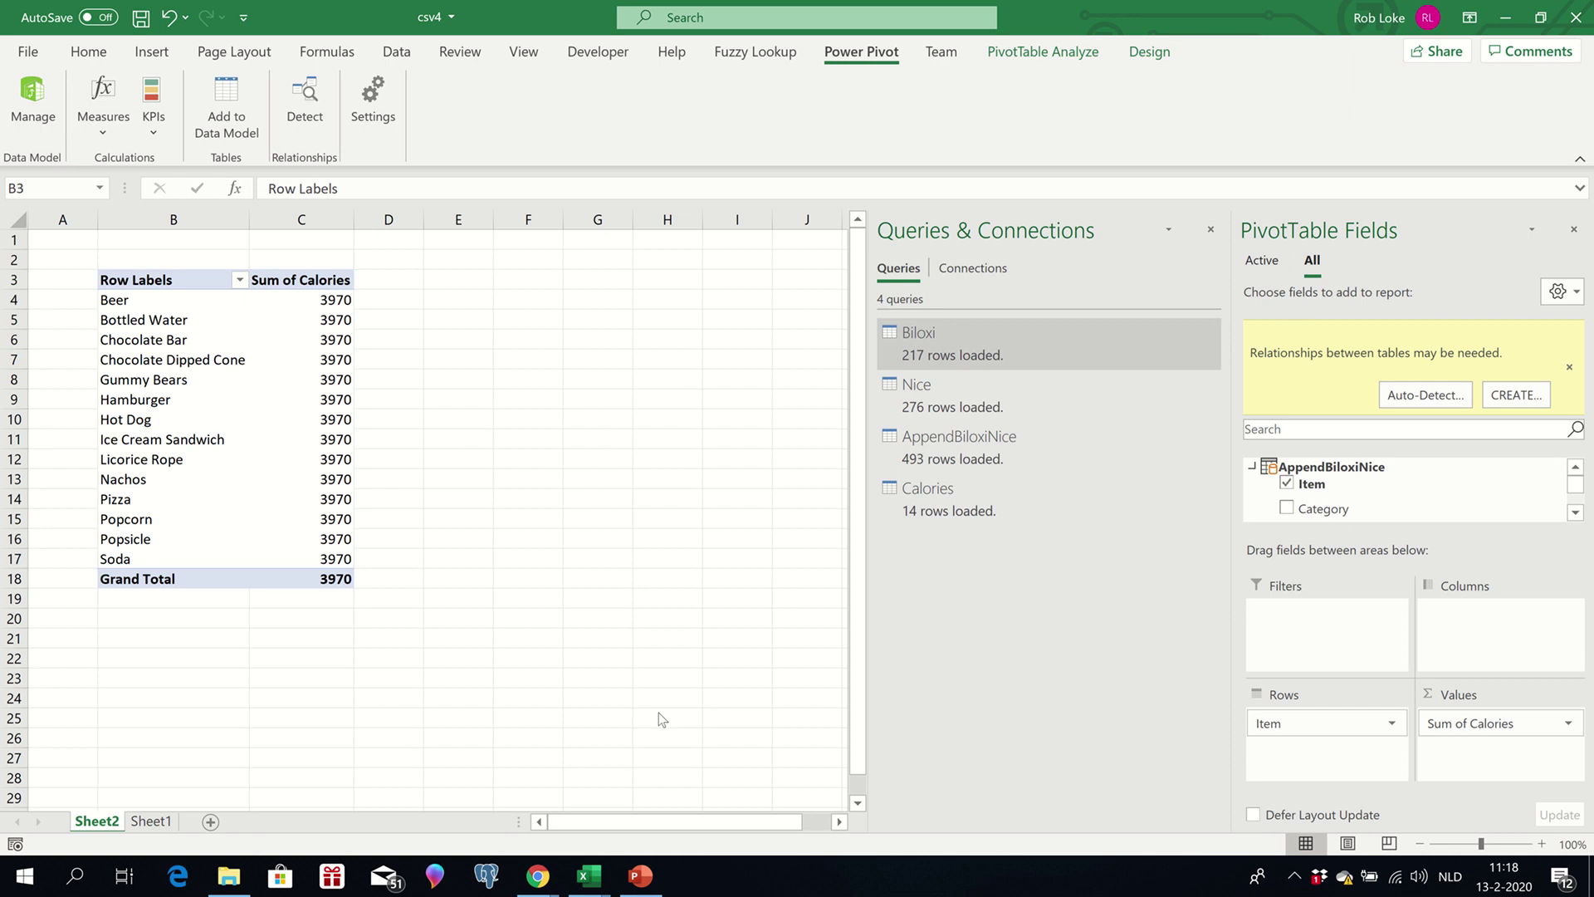
Switch back to Power Pivot, show the model's tables as data, and open the AppendBiloxiNice table.
mouse_move(585, 875)
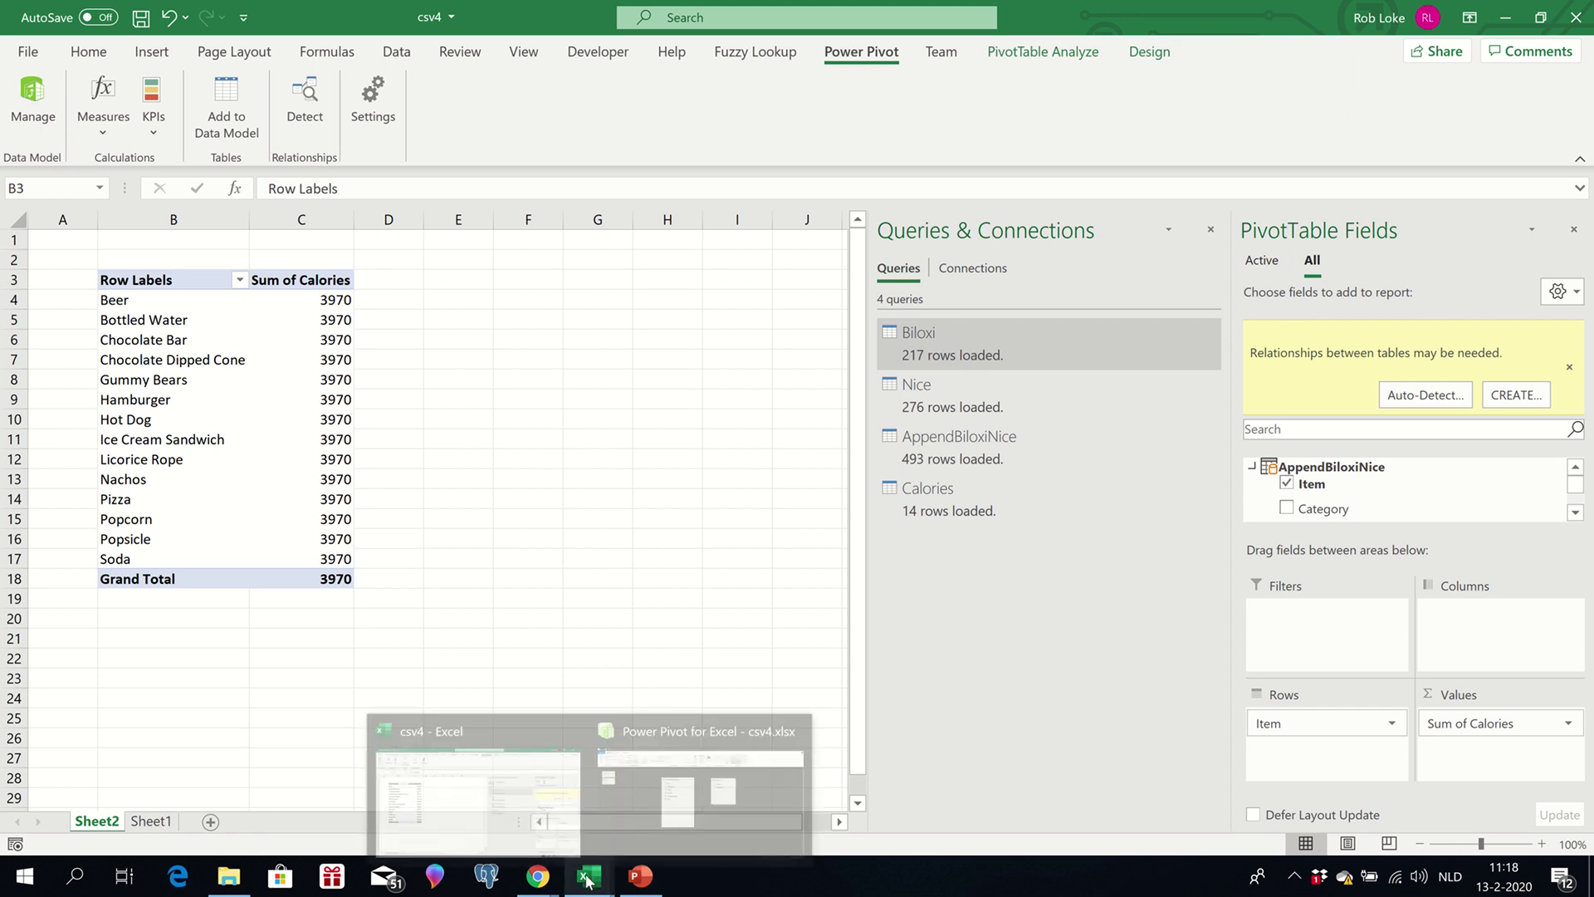
left_click(685, 751)
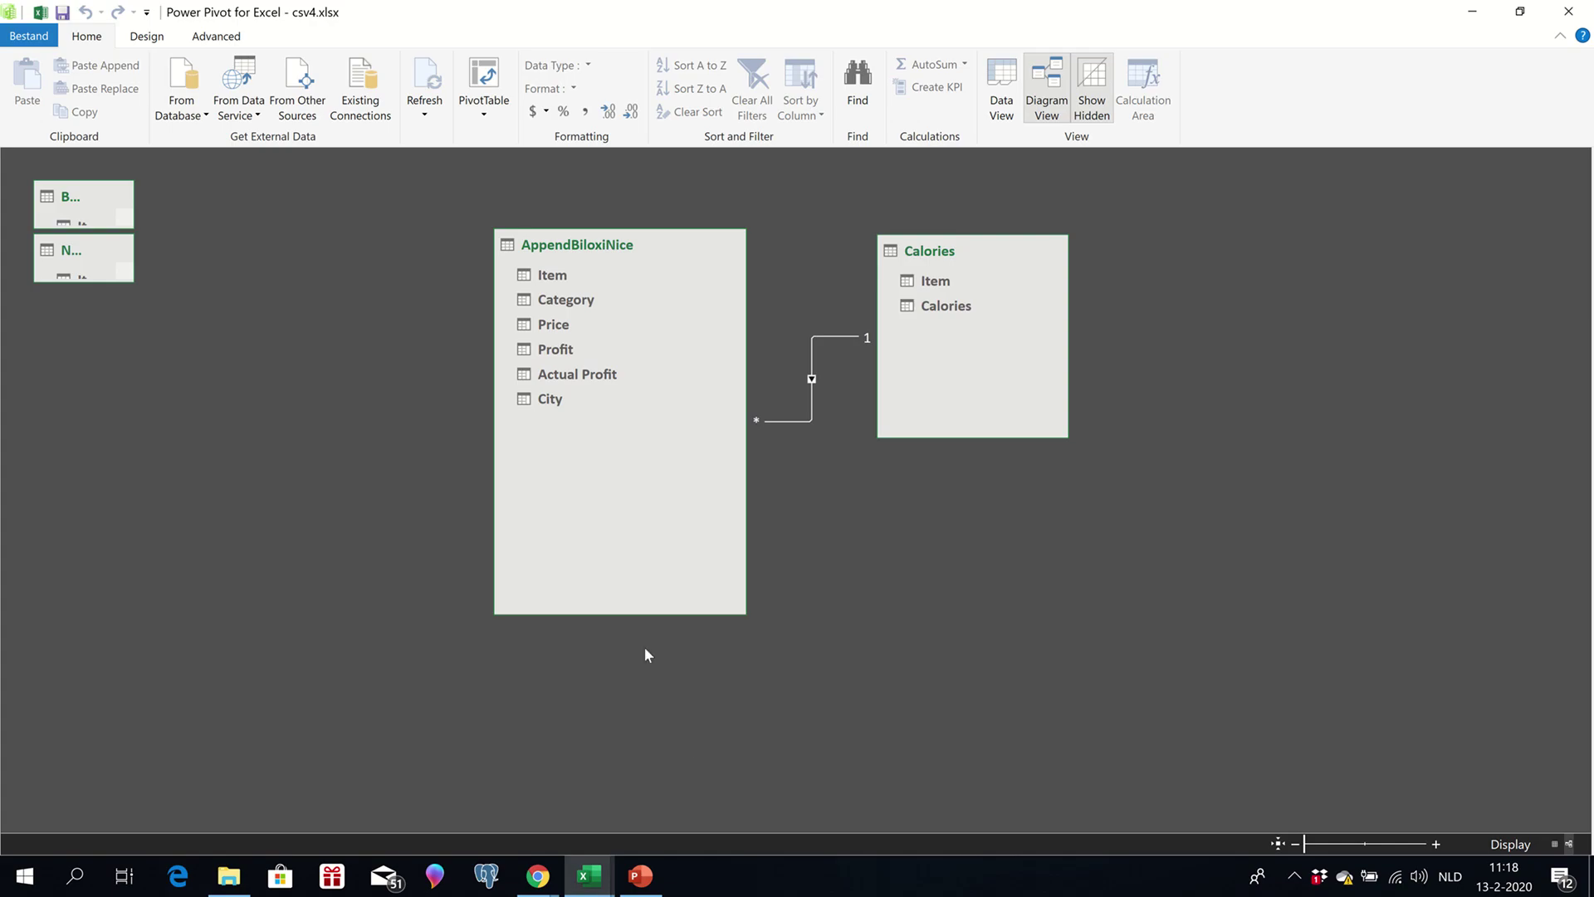
left_click(1000, 102)
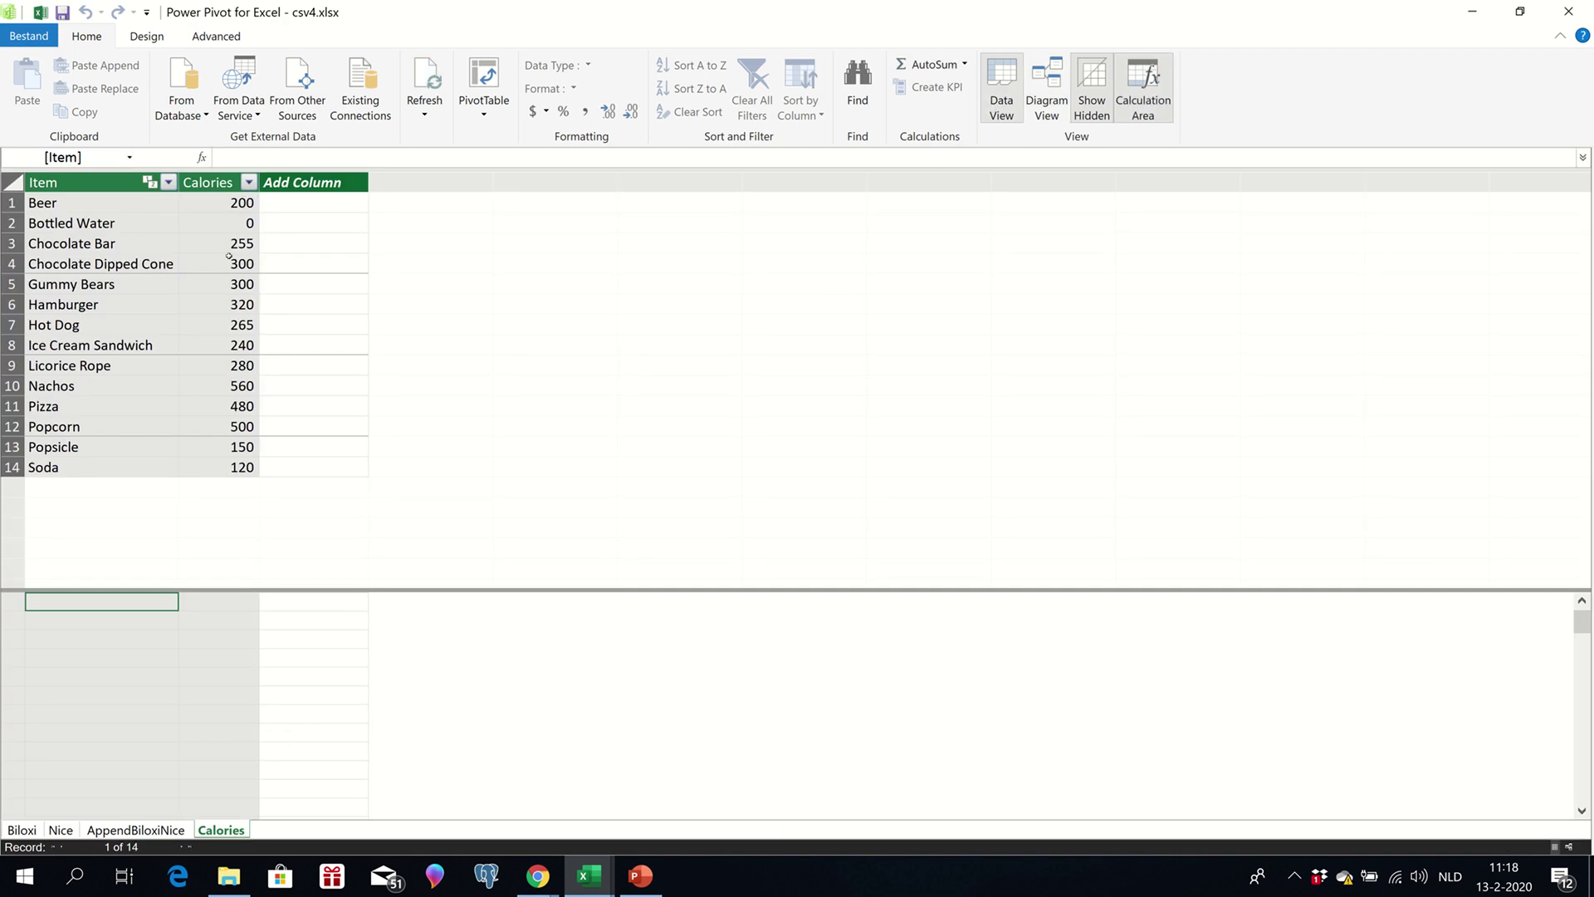
left_click(142, 830)
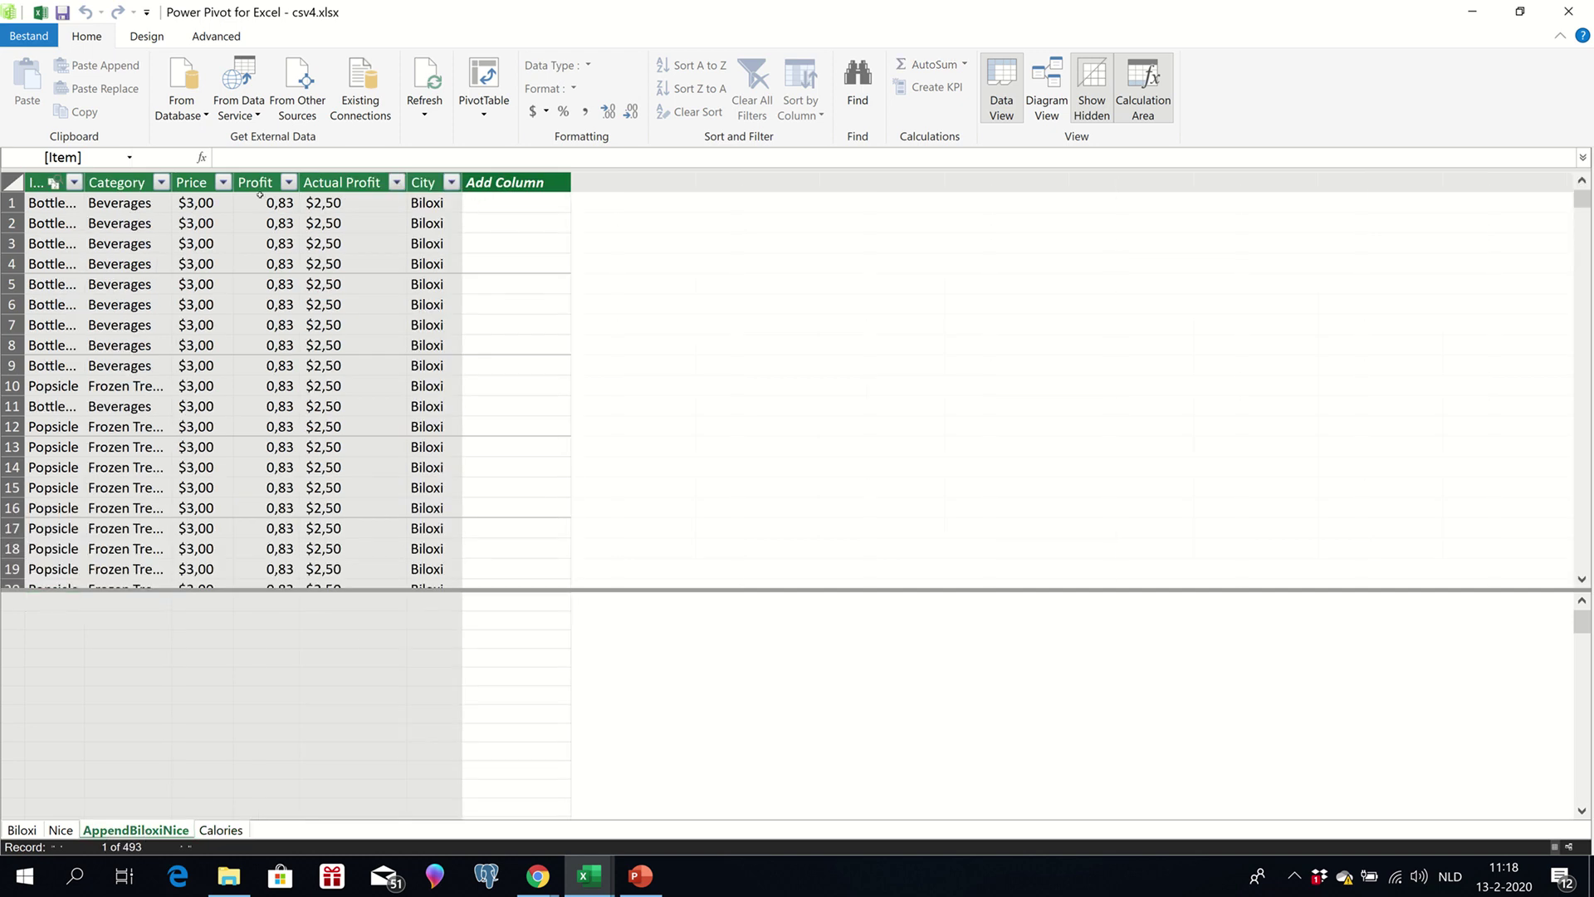
Add a calculated column to AppendBiloxiNice with the formula =RELATED(Calories[Calories]).
left_click(516, 206)
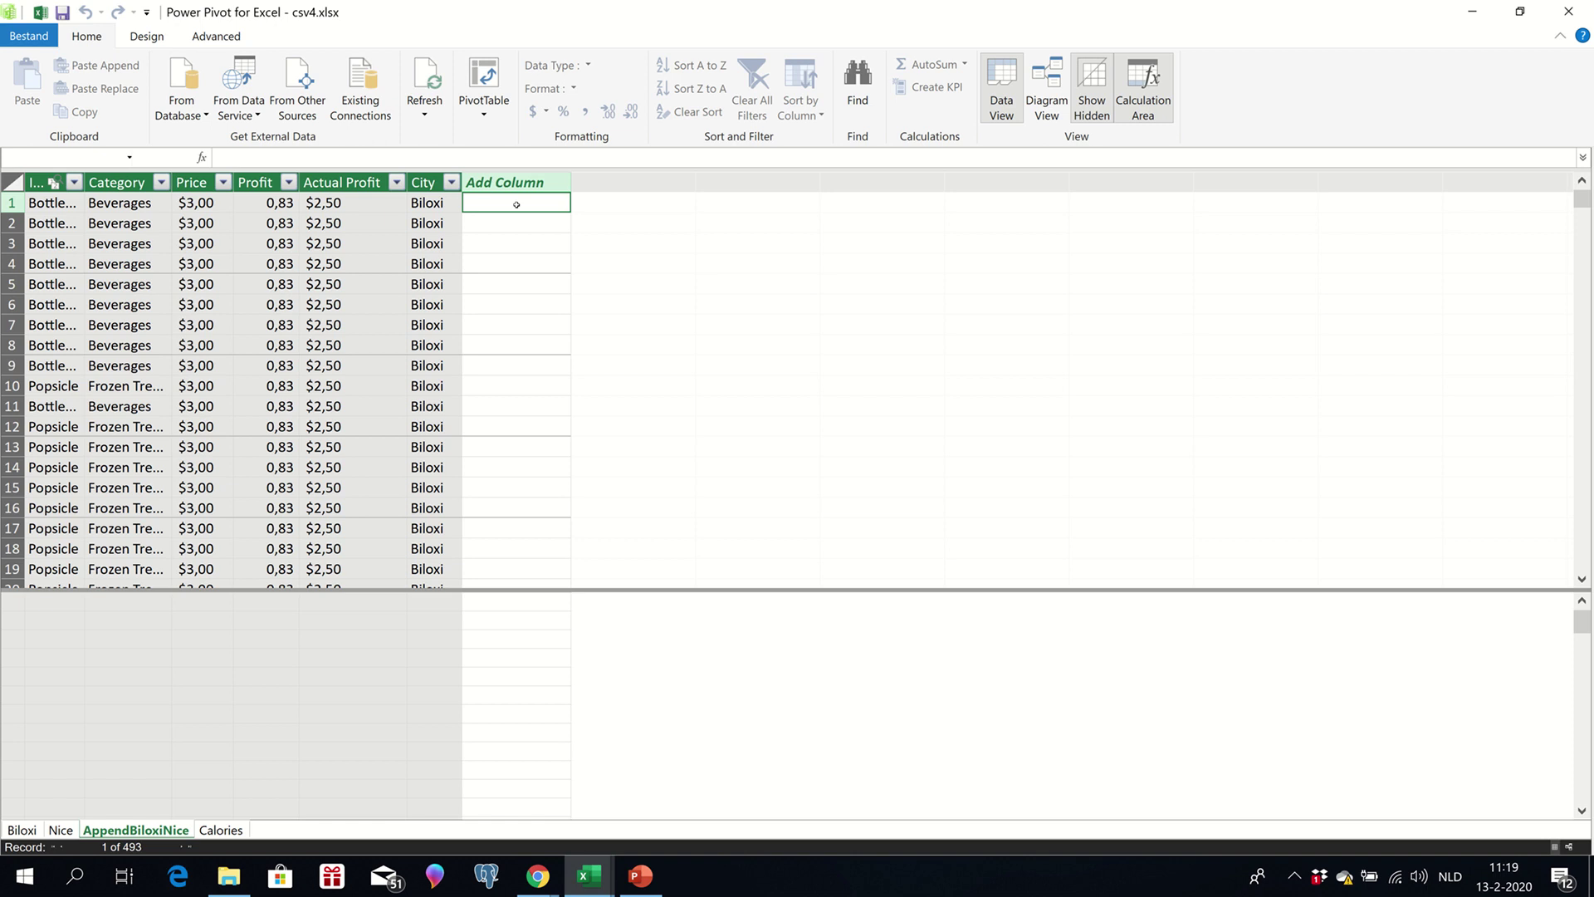
type("=")
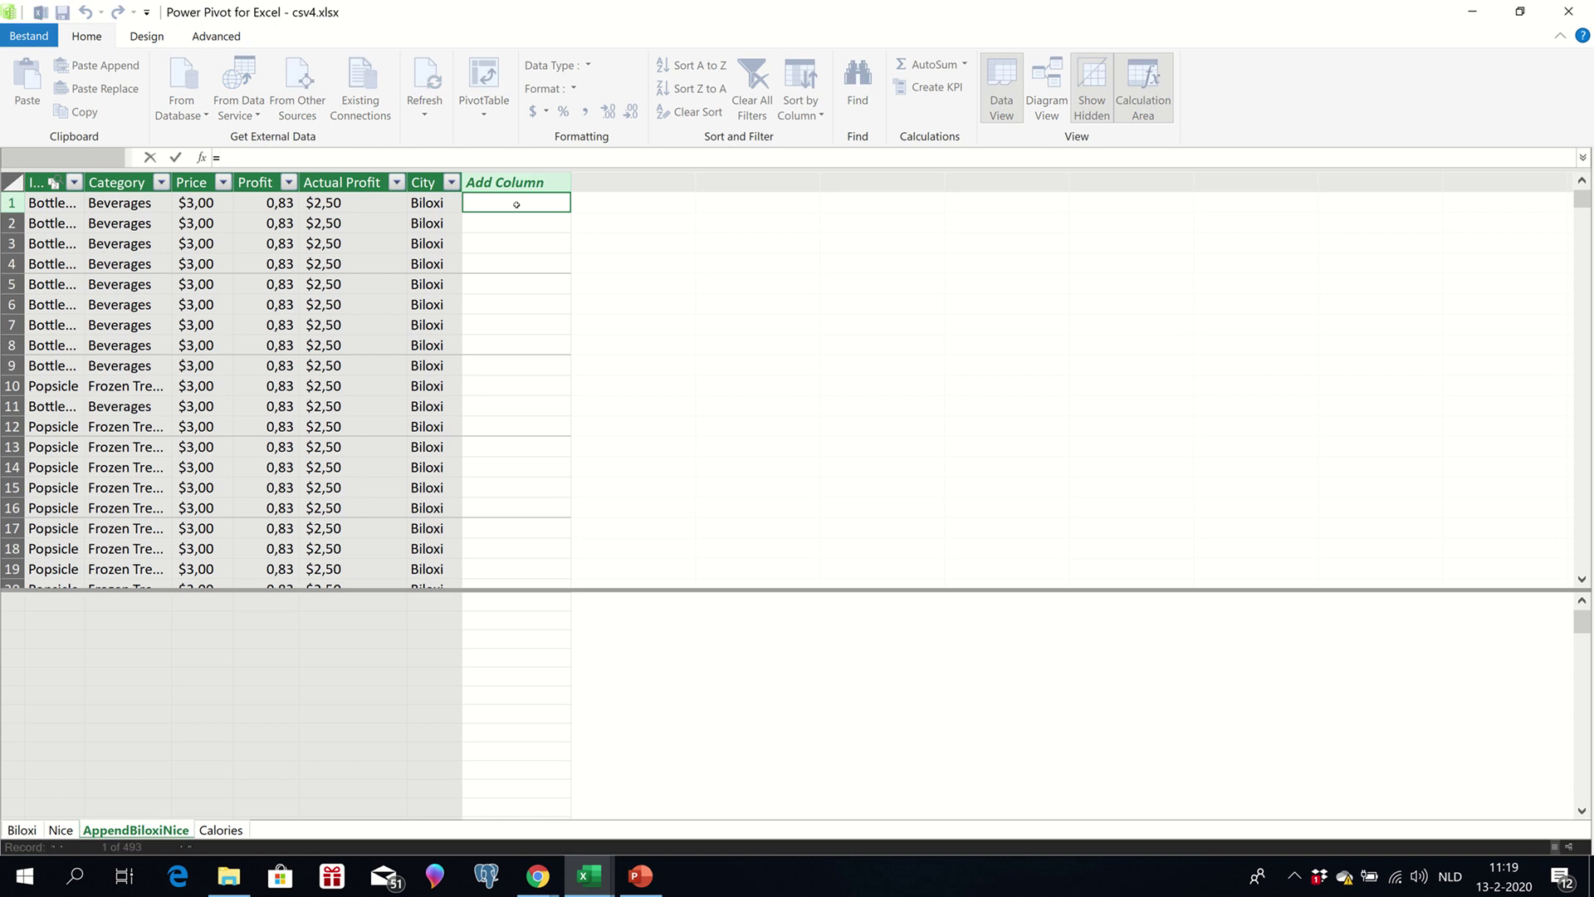
type("related")
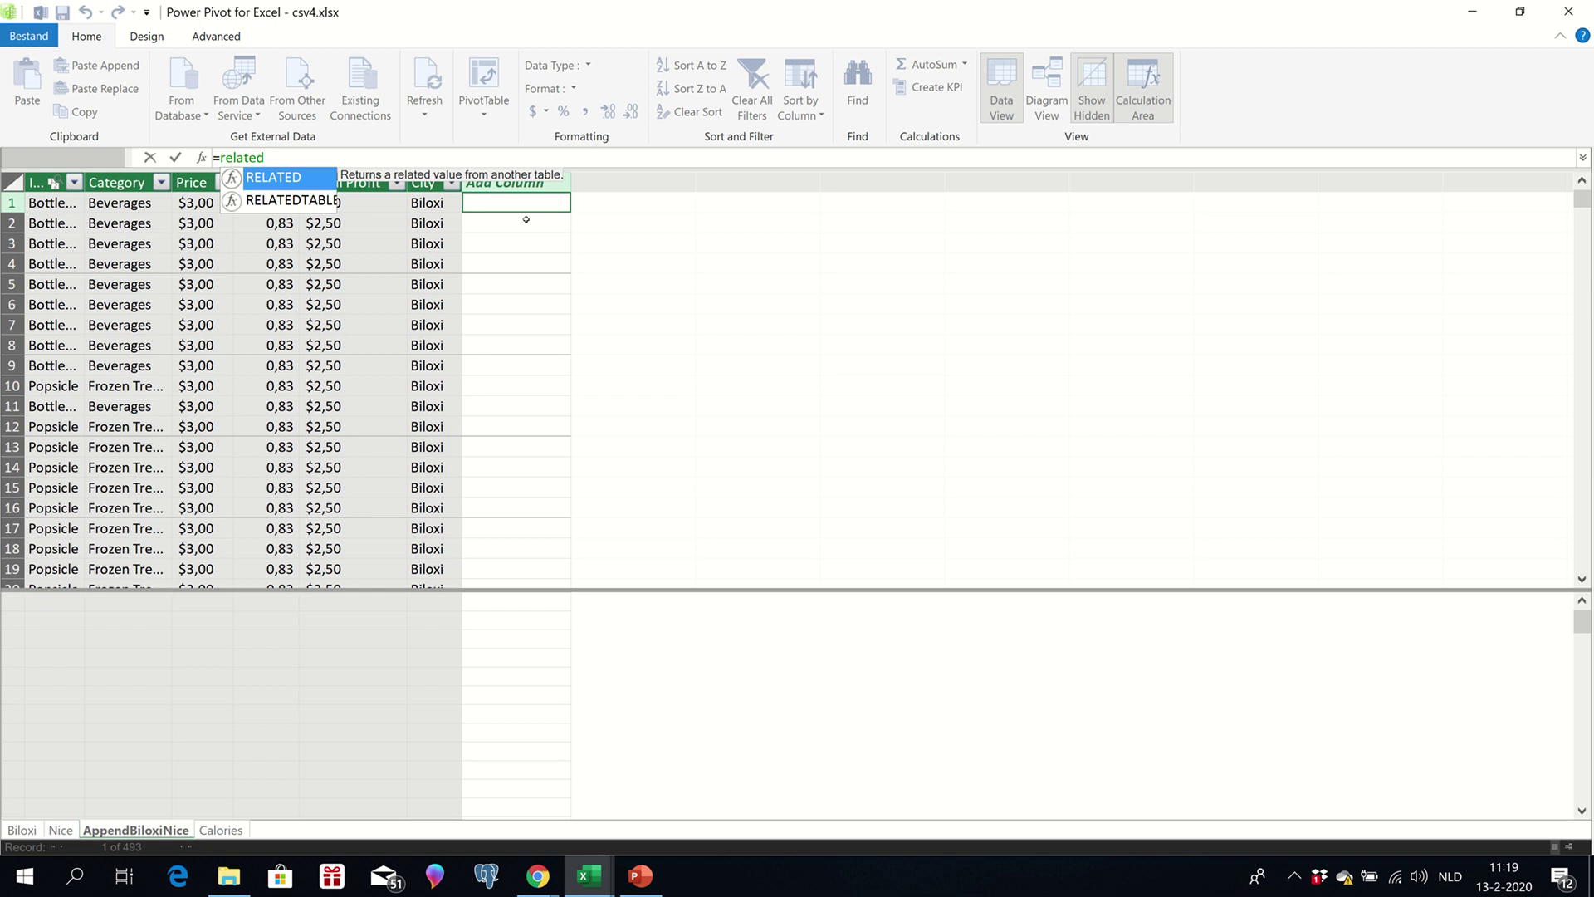
double_click(290, 188)
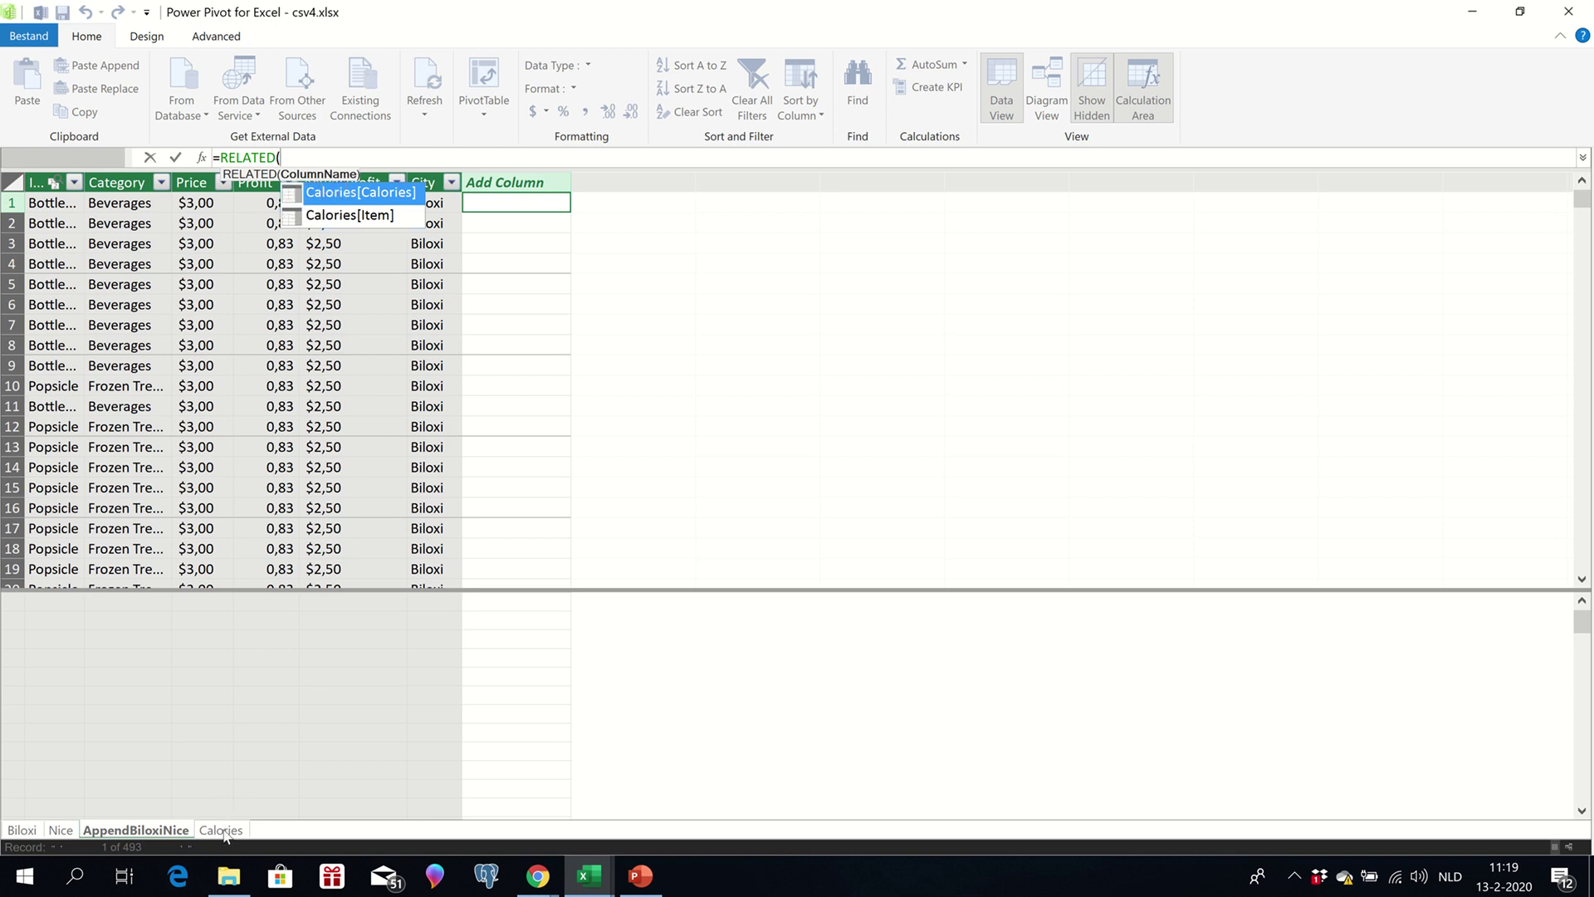
double_click(348, 199)
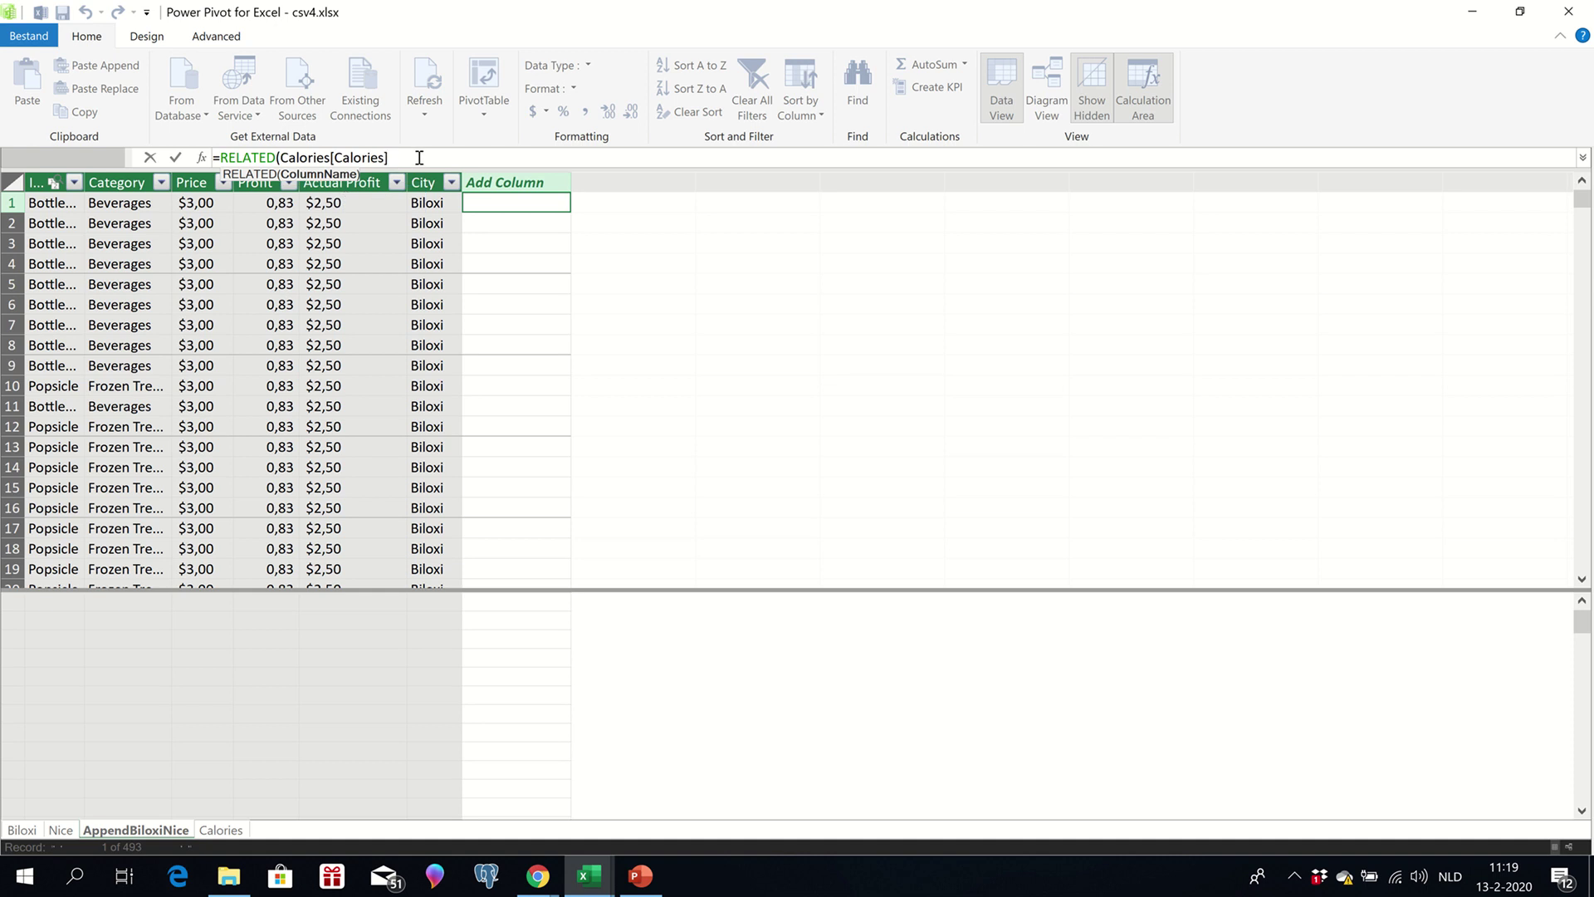
type(")")
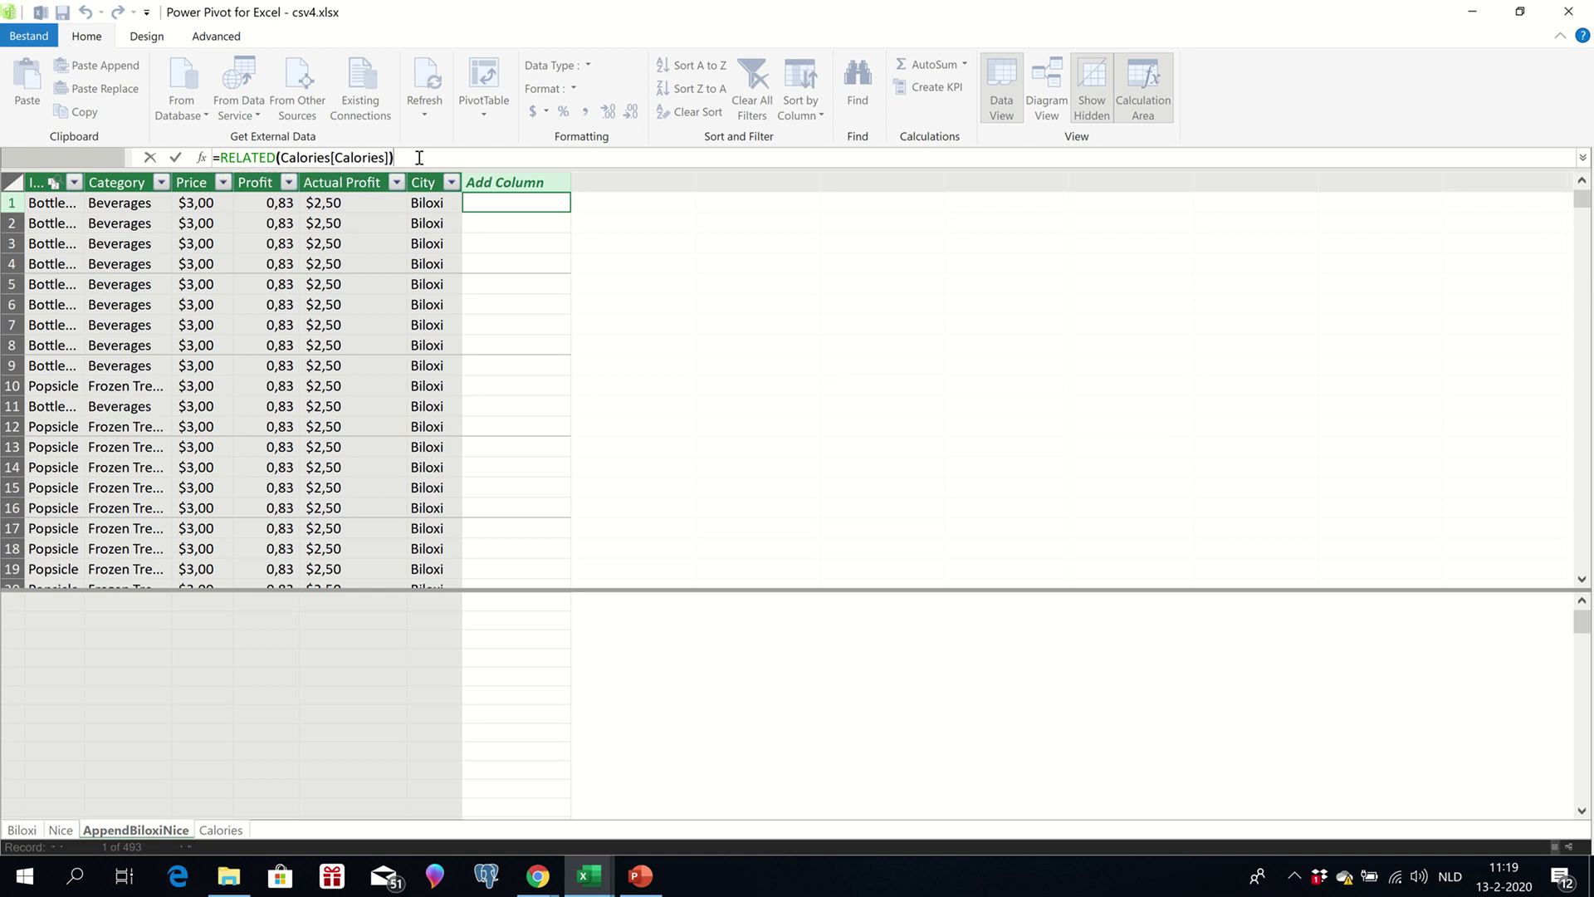
key("Return")
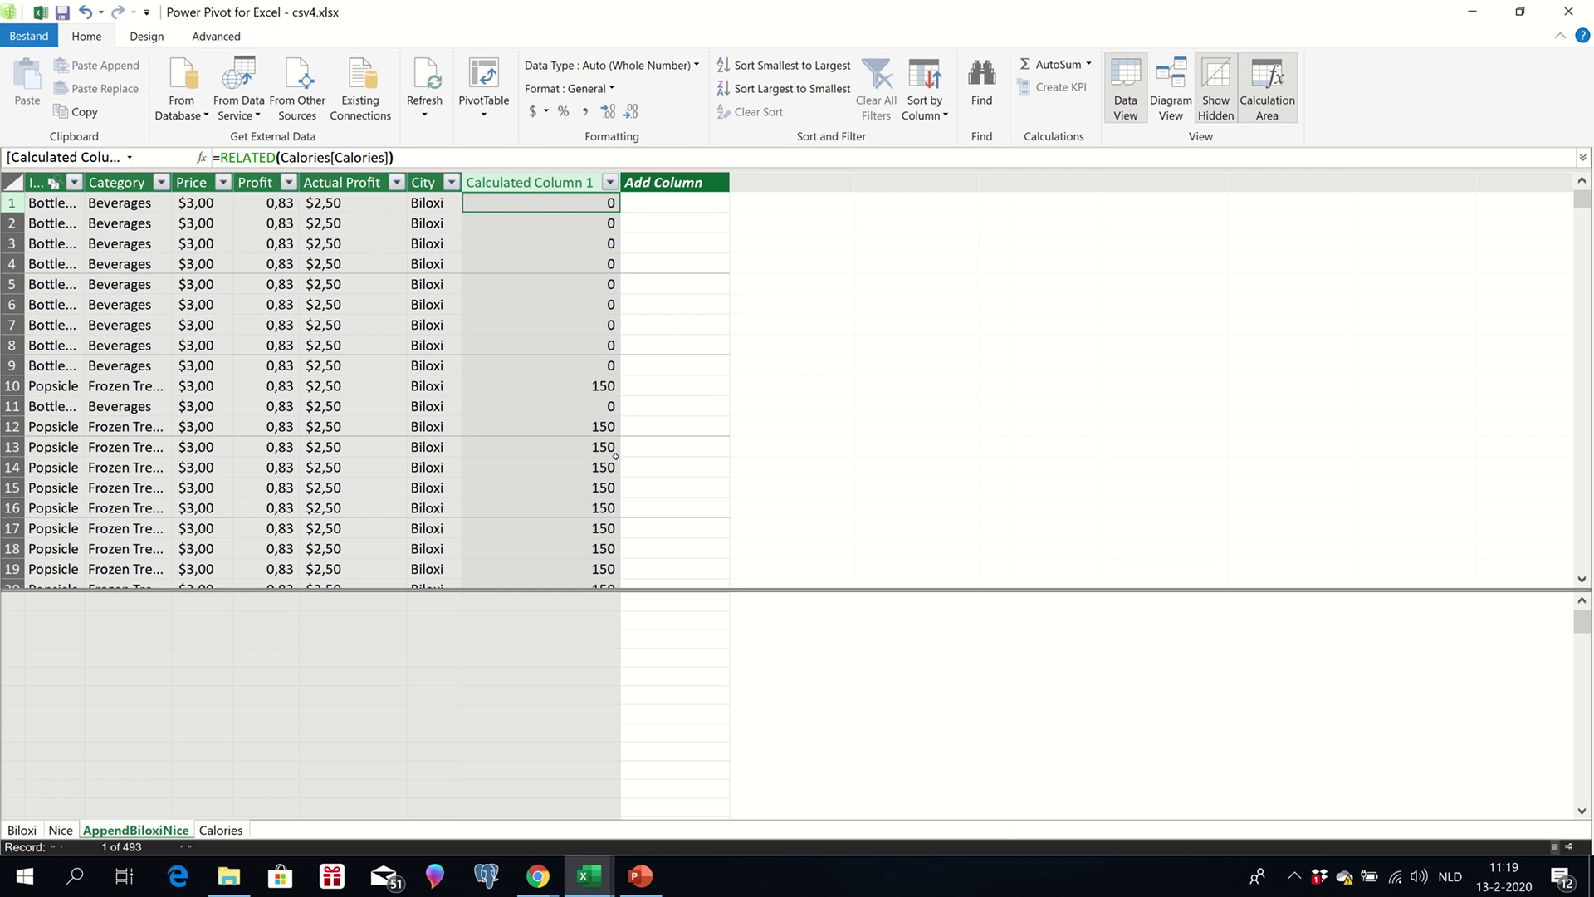
Rename the new calculated column in AppendBiloxiNice as CaloriesRetrievedFromCaloriesTable.
mouse_move(1583, 202)
left_mouse_down()
mouse_move(1589, 301)
mouse_move(1584, 198)
left_mouse_up()
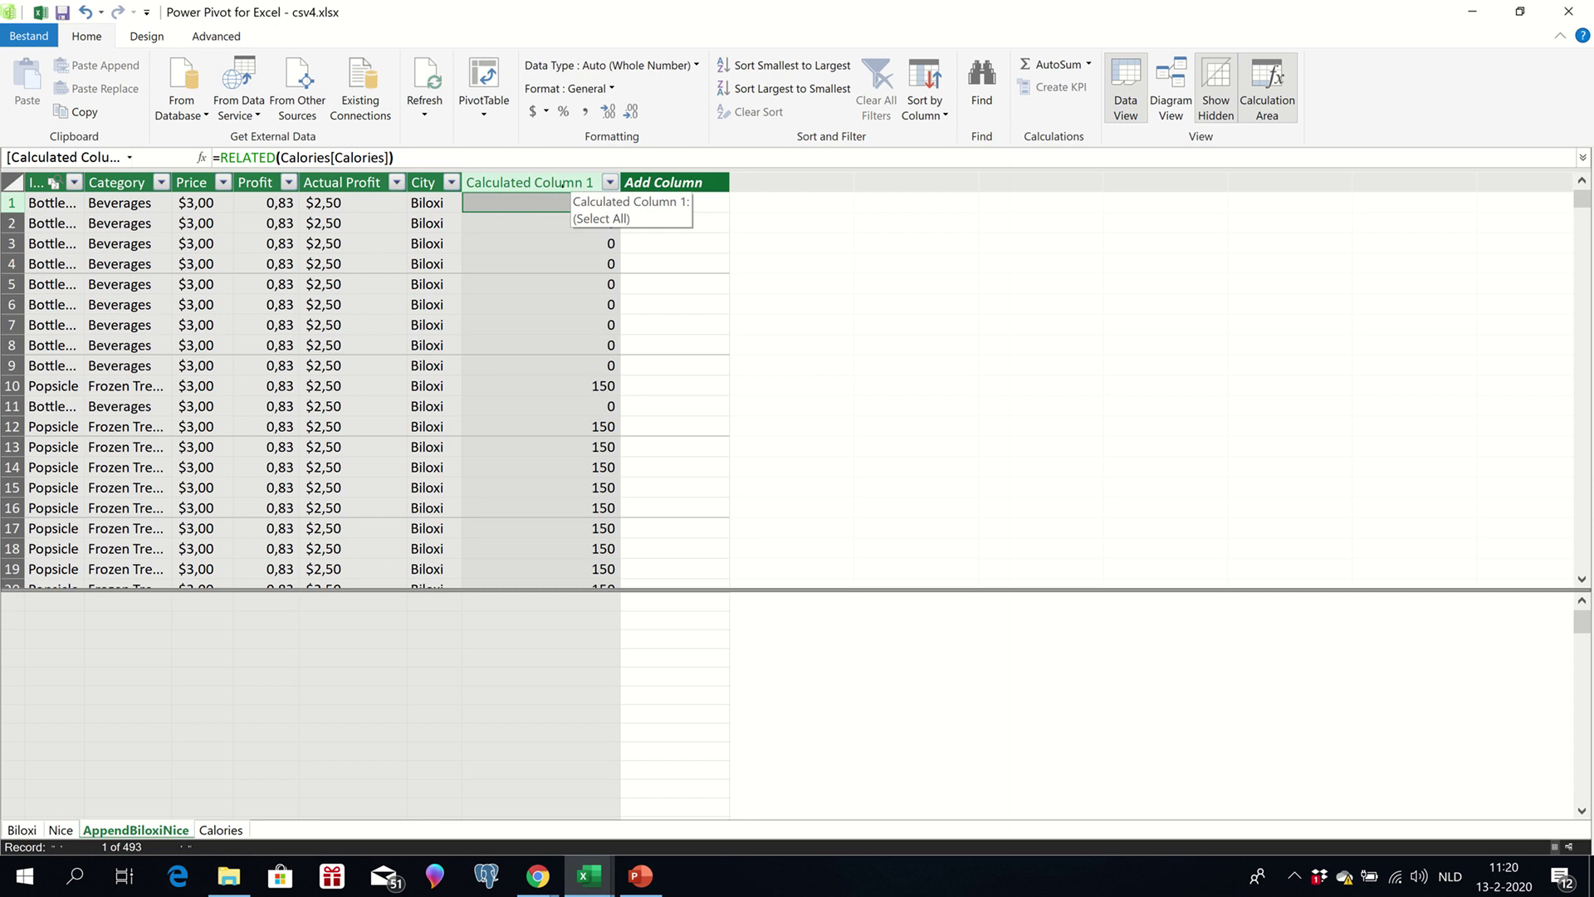
double_click(563, 185)
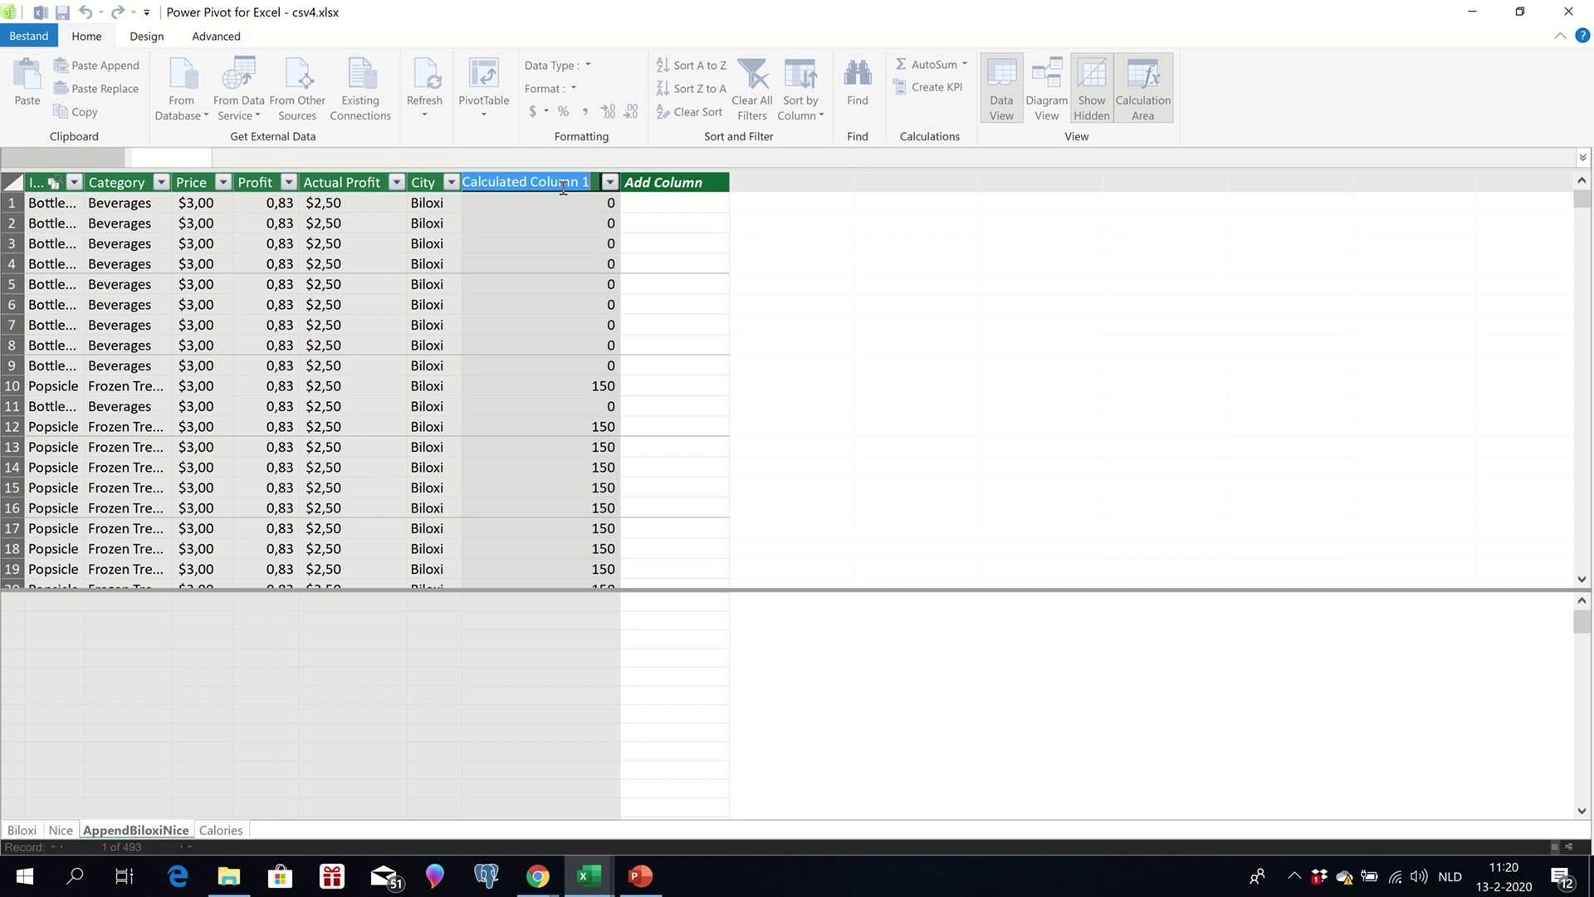
type("Calories")
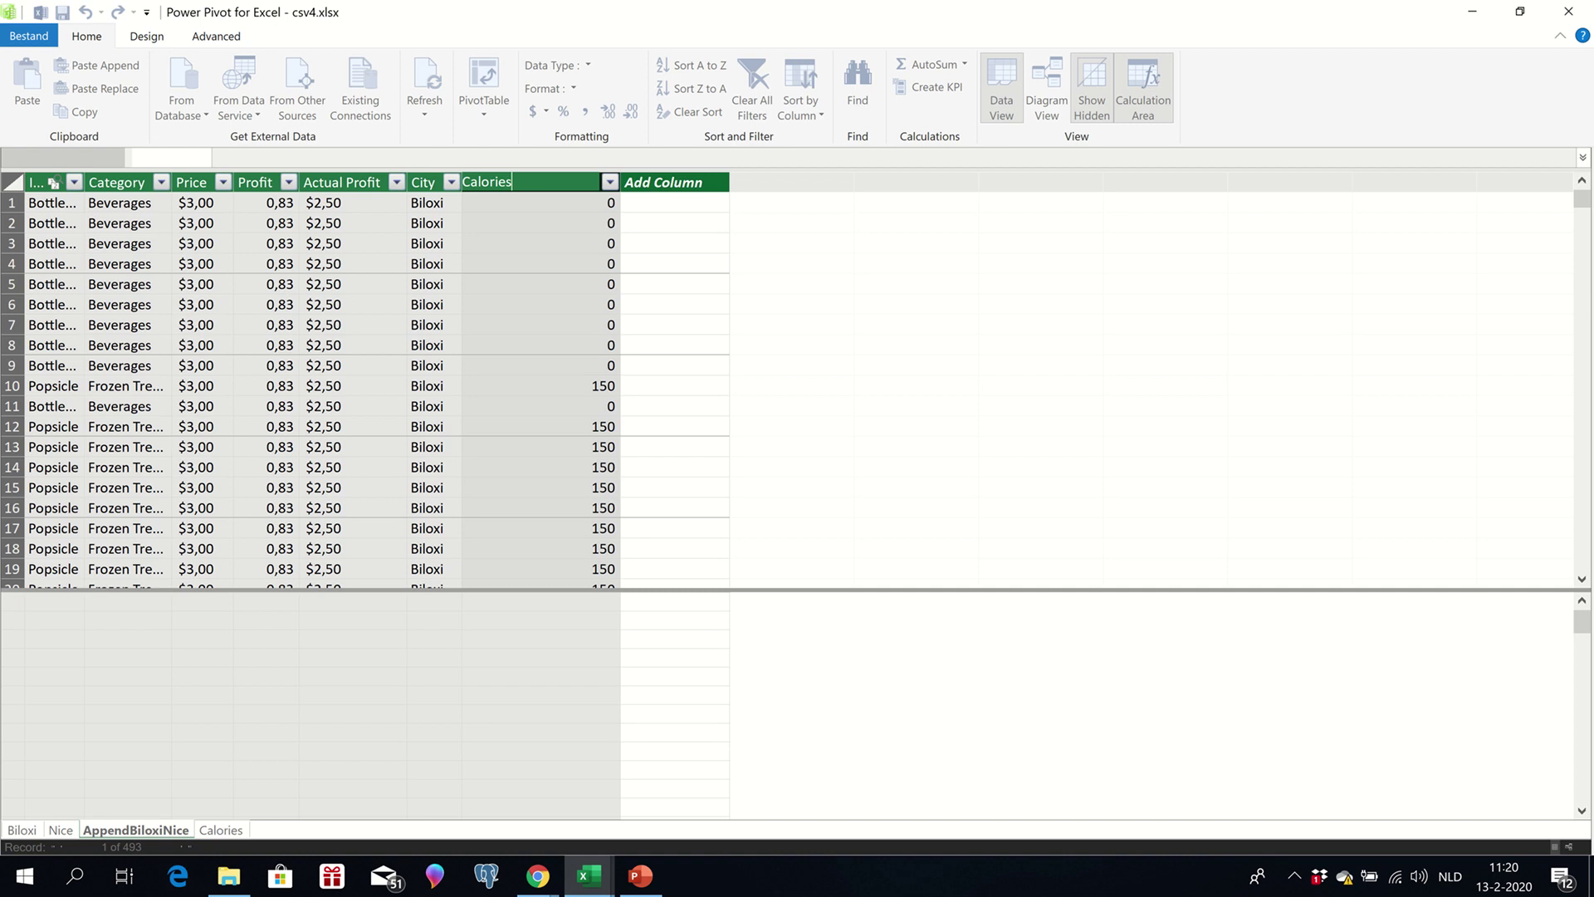
type("Retri")
type("e")
type("ved")
type("From")
type("C")
type("alories")
type("Table")
key("Return")
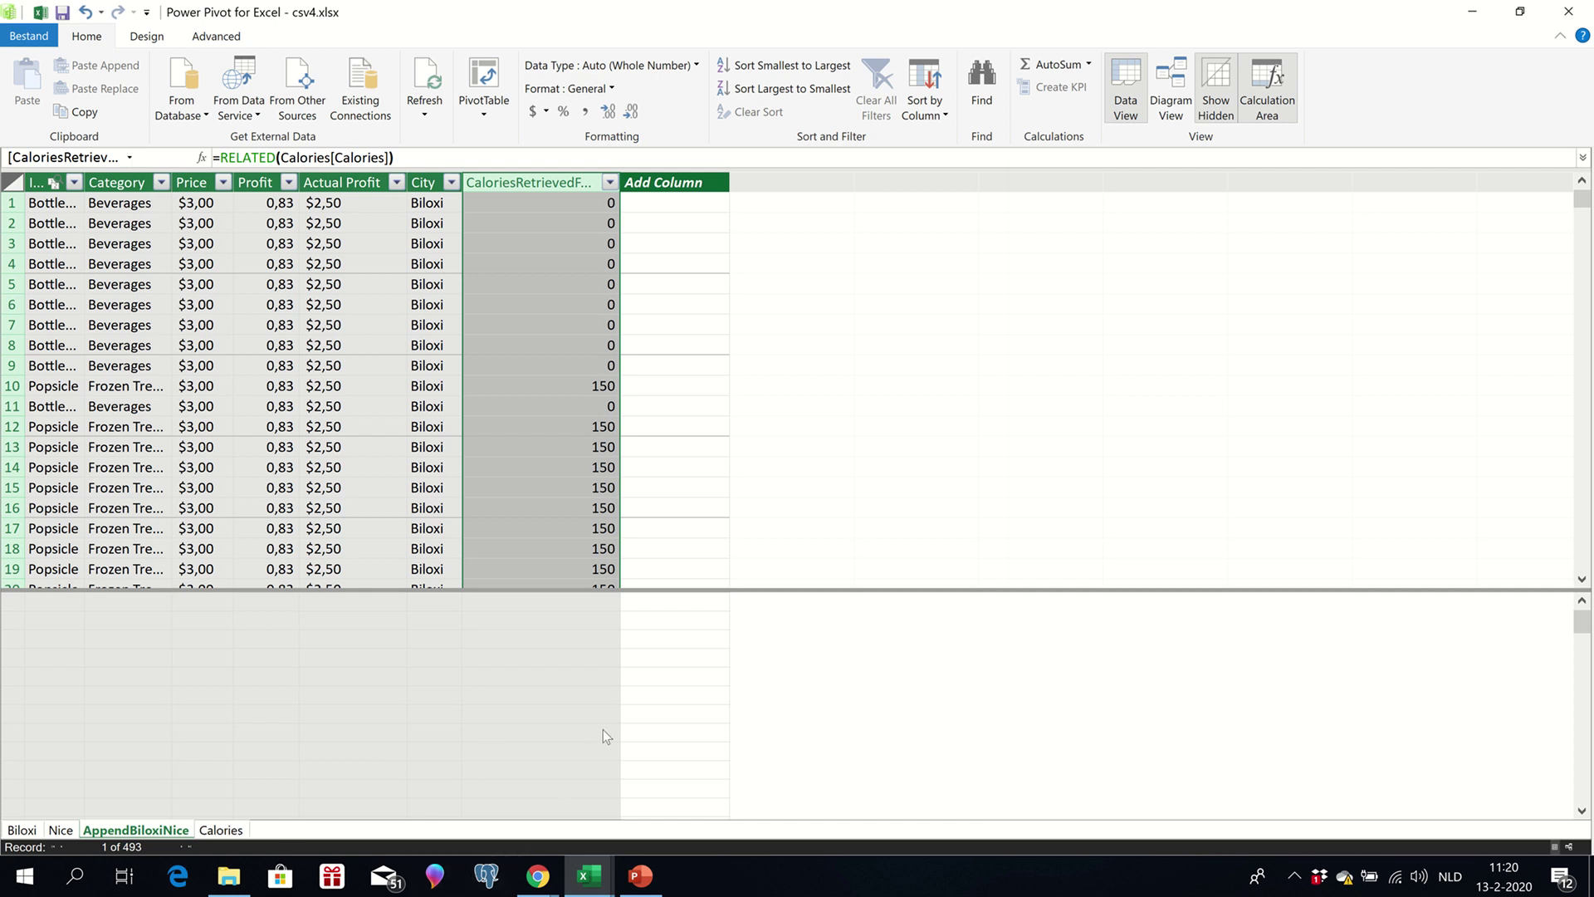
Return to the PivotTable in Excel, remove Sum of Calories from its values, and add Calories from the Calories table there again.
key("alt+Tab")
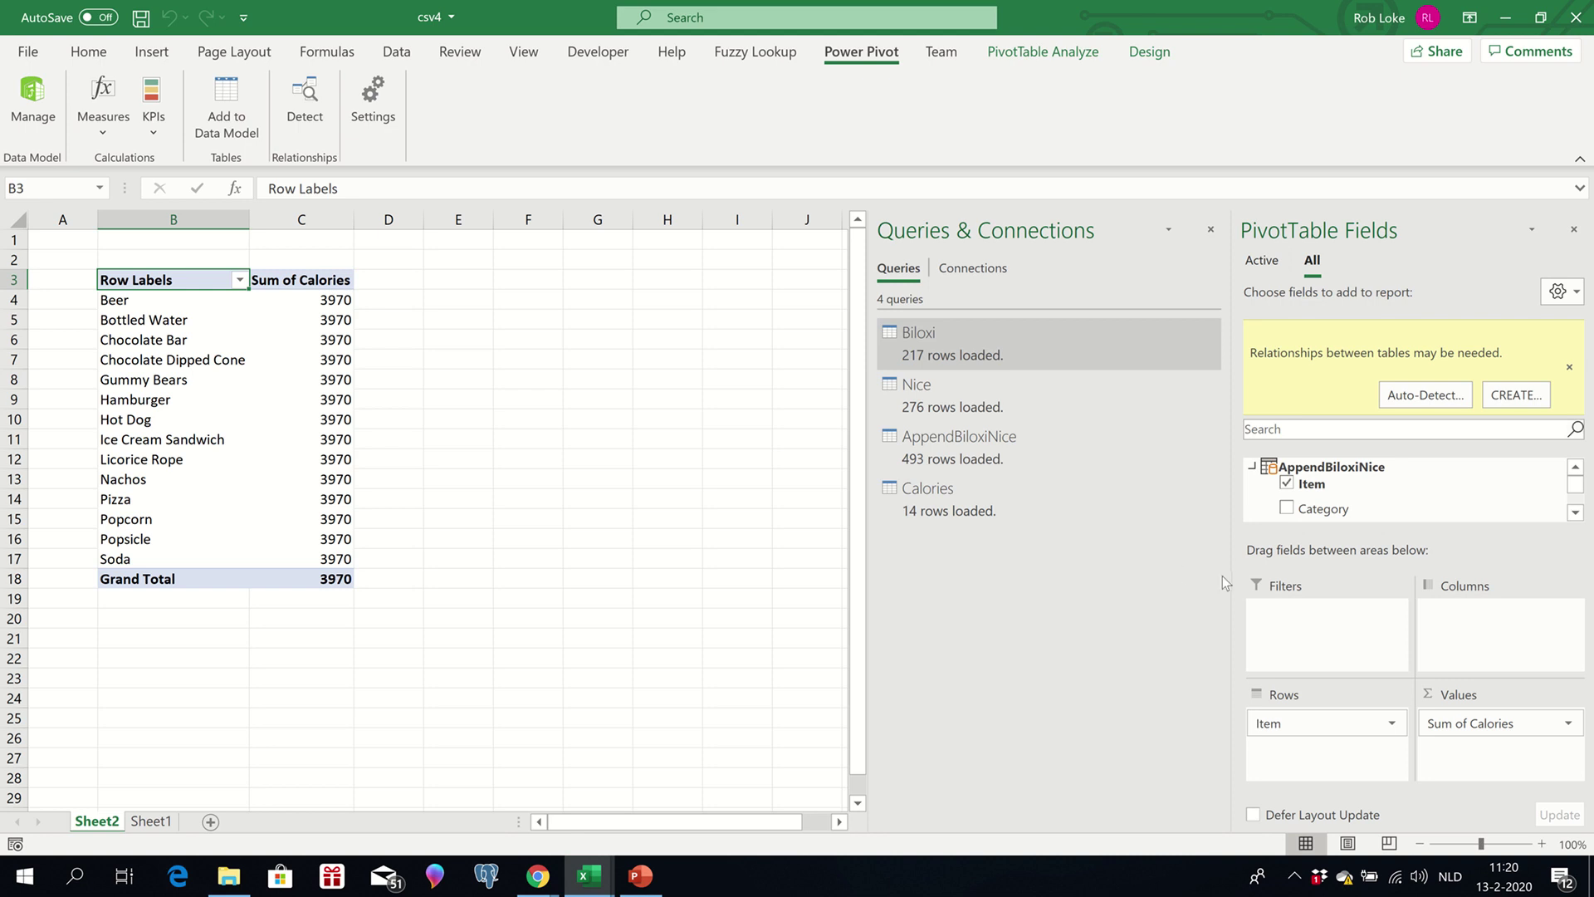
left_click_drag(1462, 723, 1409, 508)
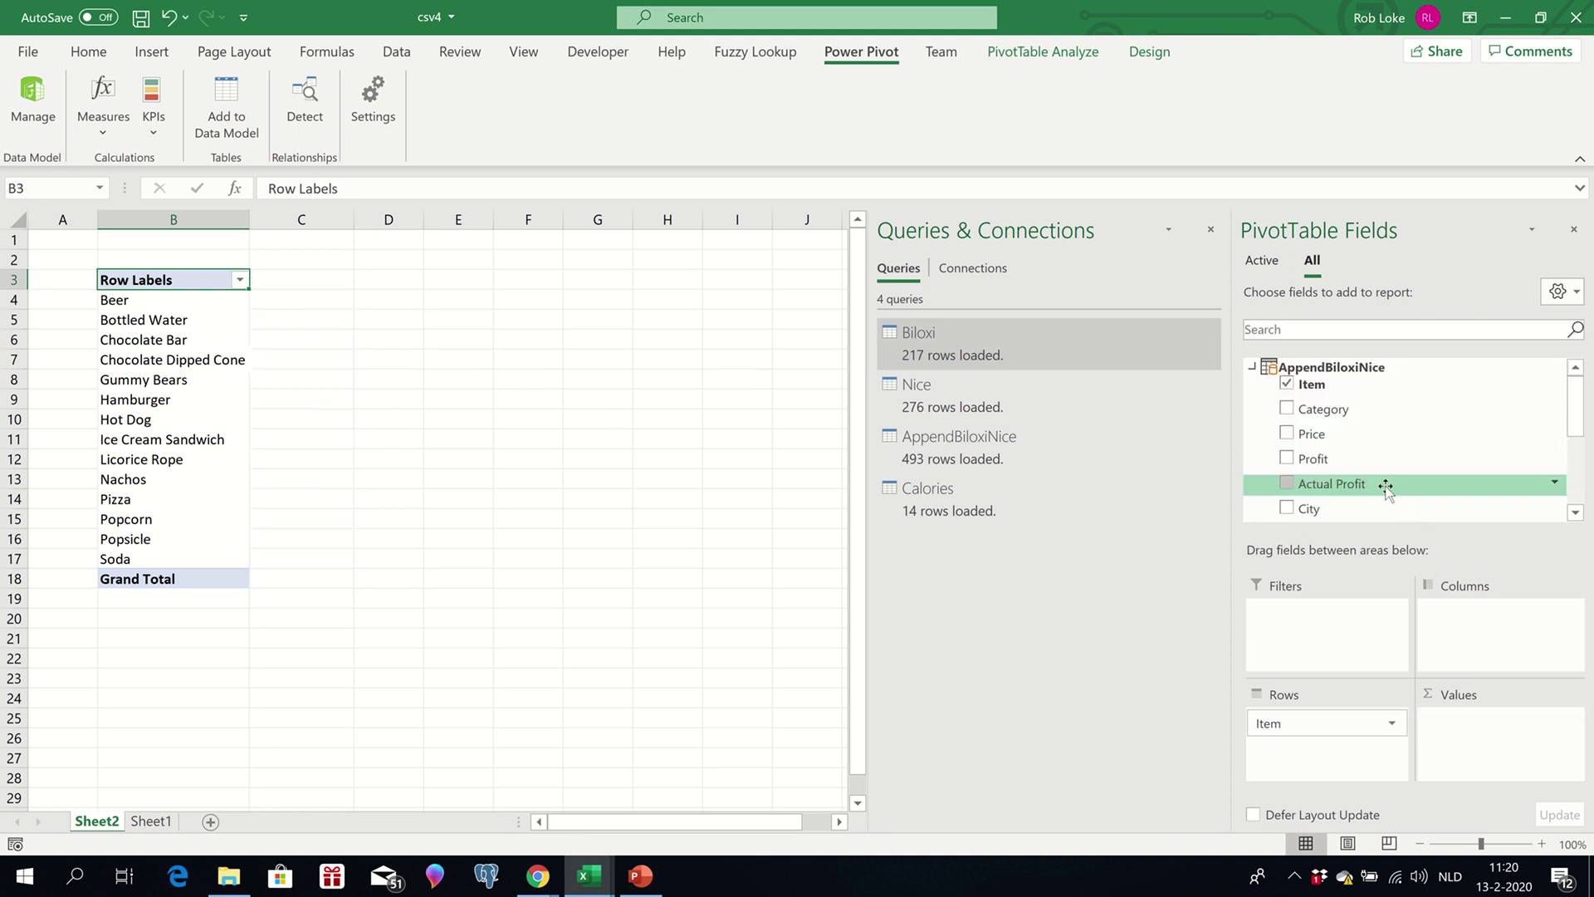
left_click(1251, 366)
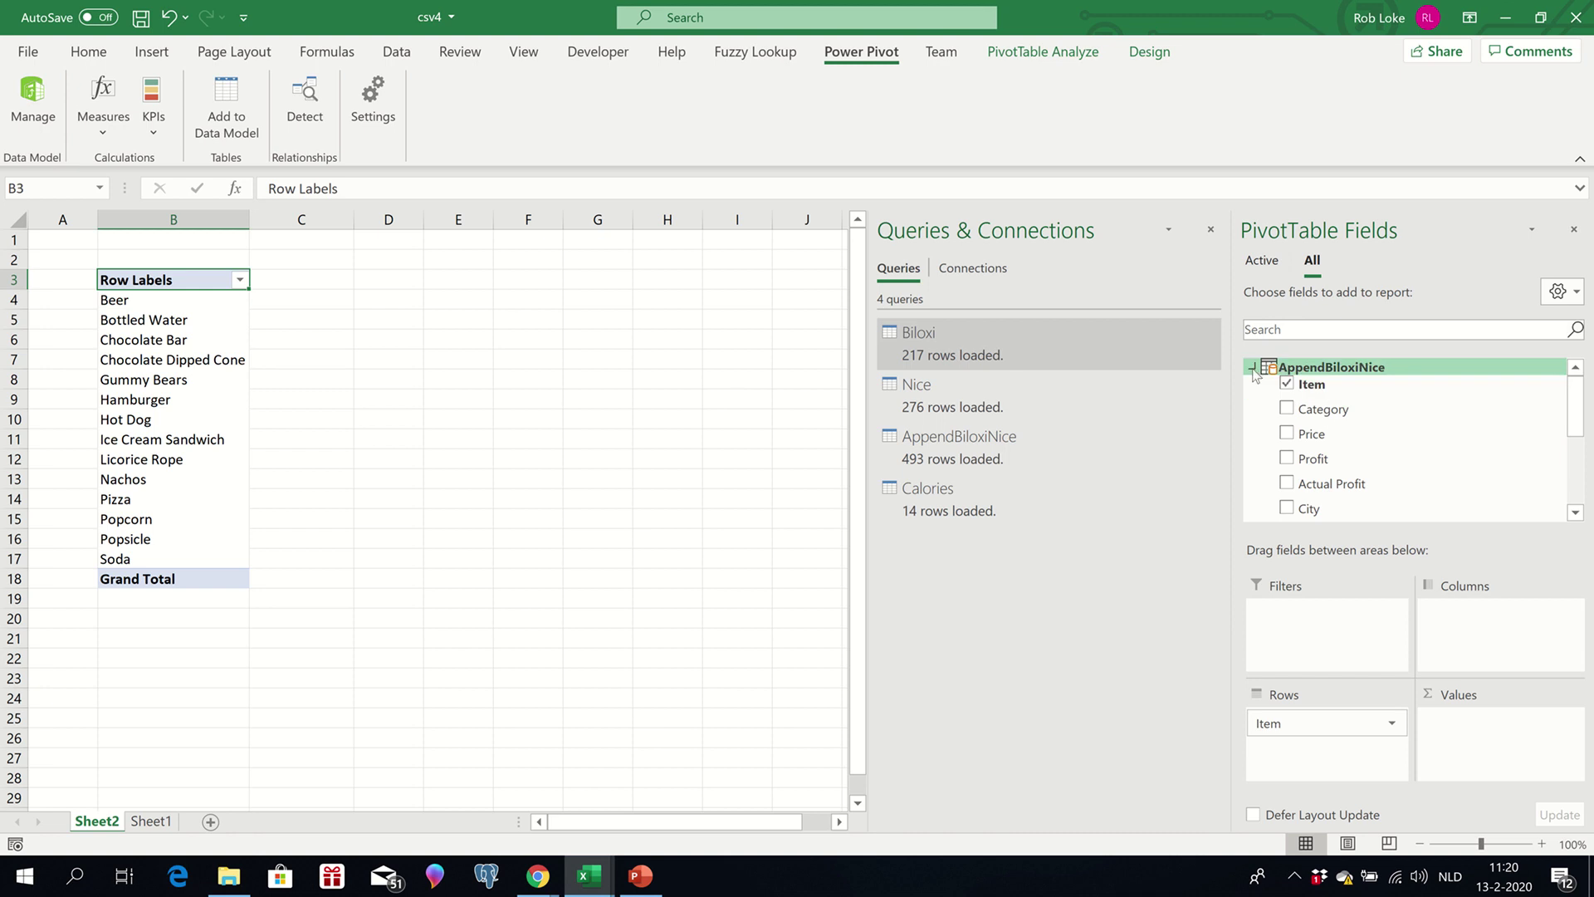
left_click(1252, 399)
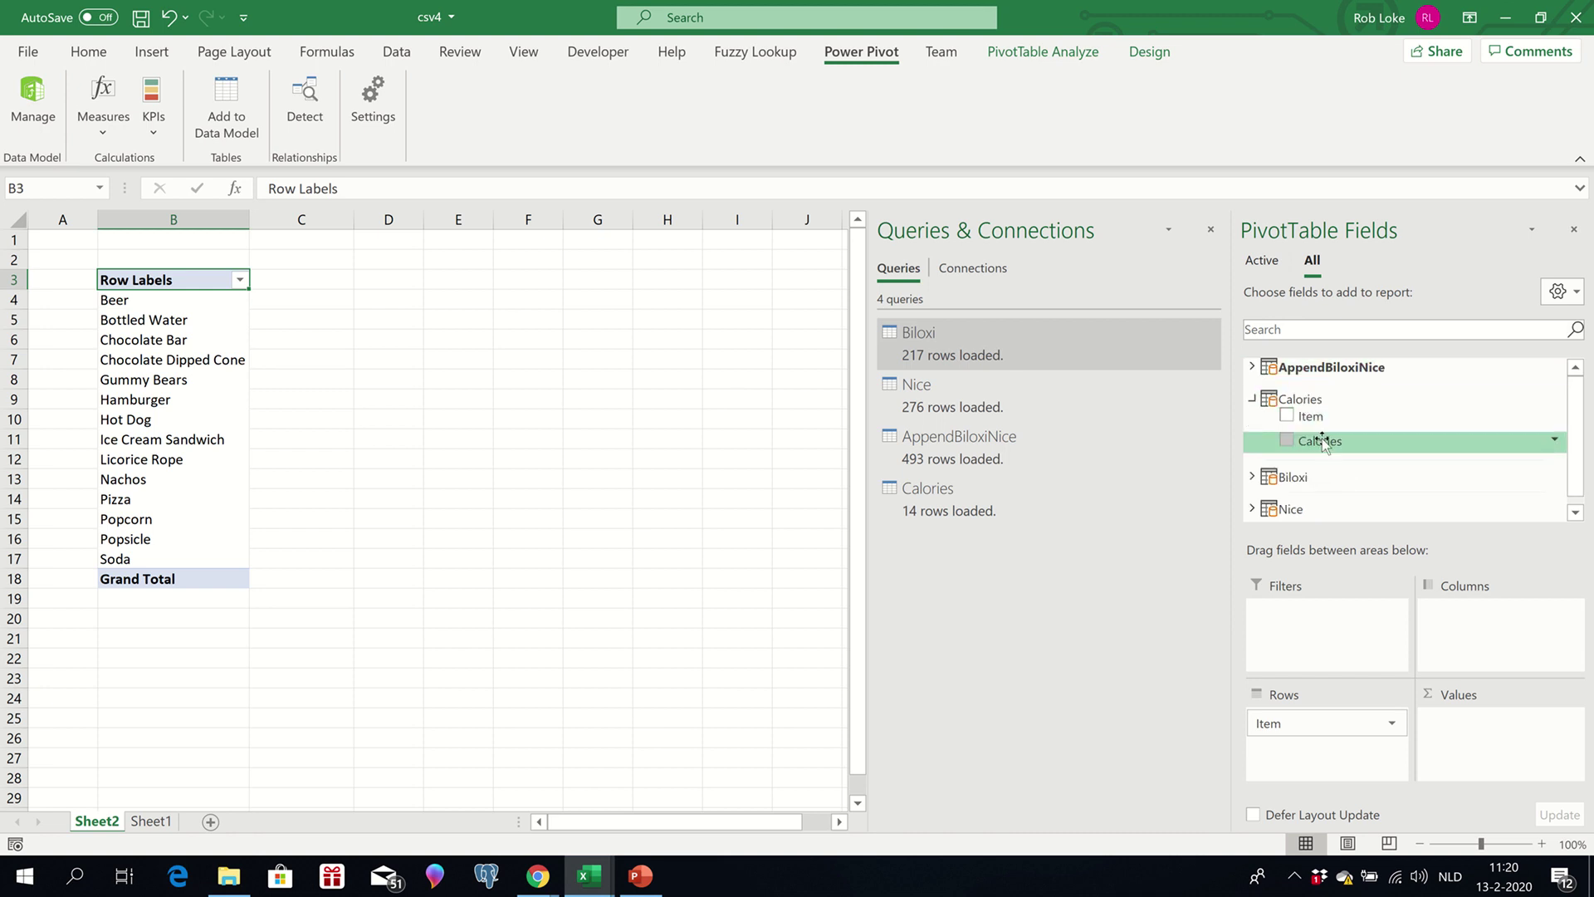
left_click_drag(1322, 441, 1504, 744)
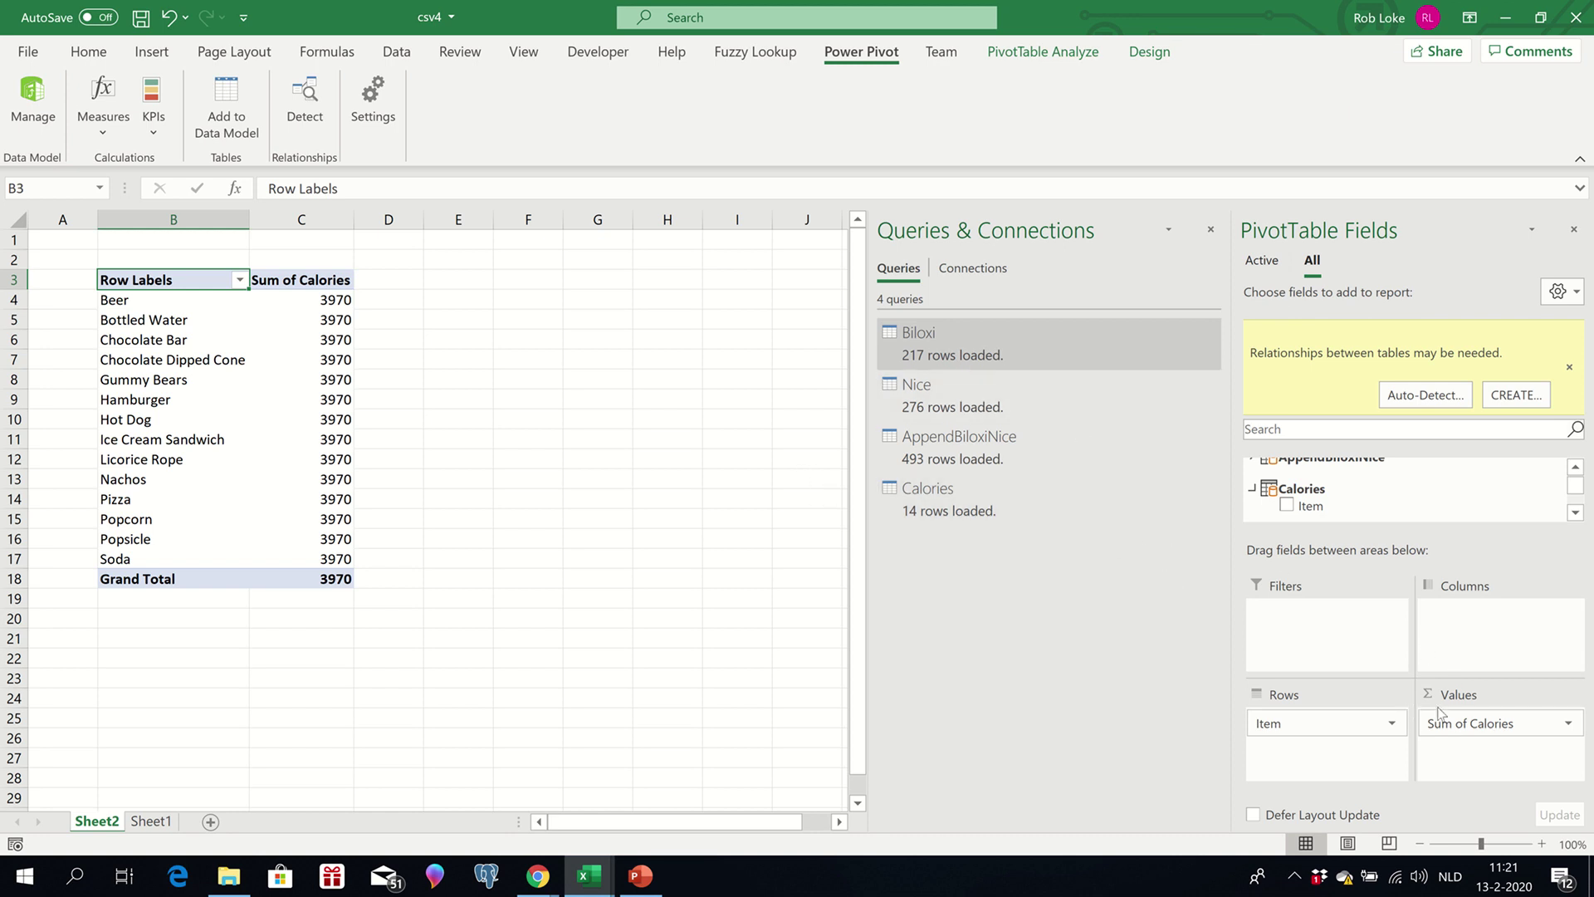
Empty the PivotTable by removing Item from its rows and Sum of Calories from its values.
left_click_drag(1334, 726, 1371, 475)
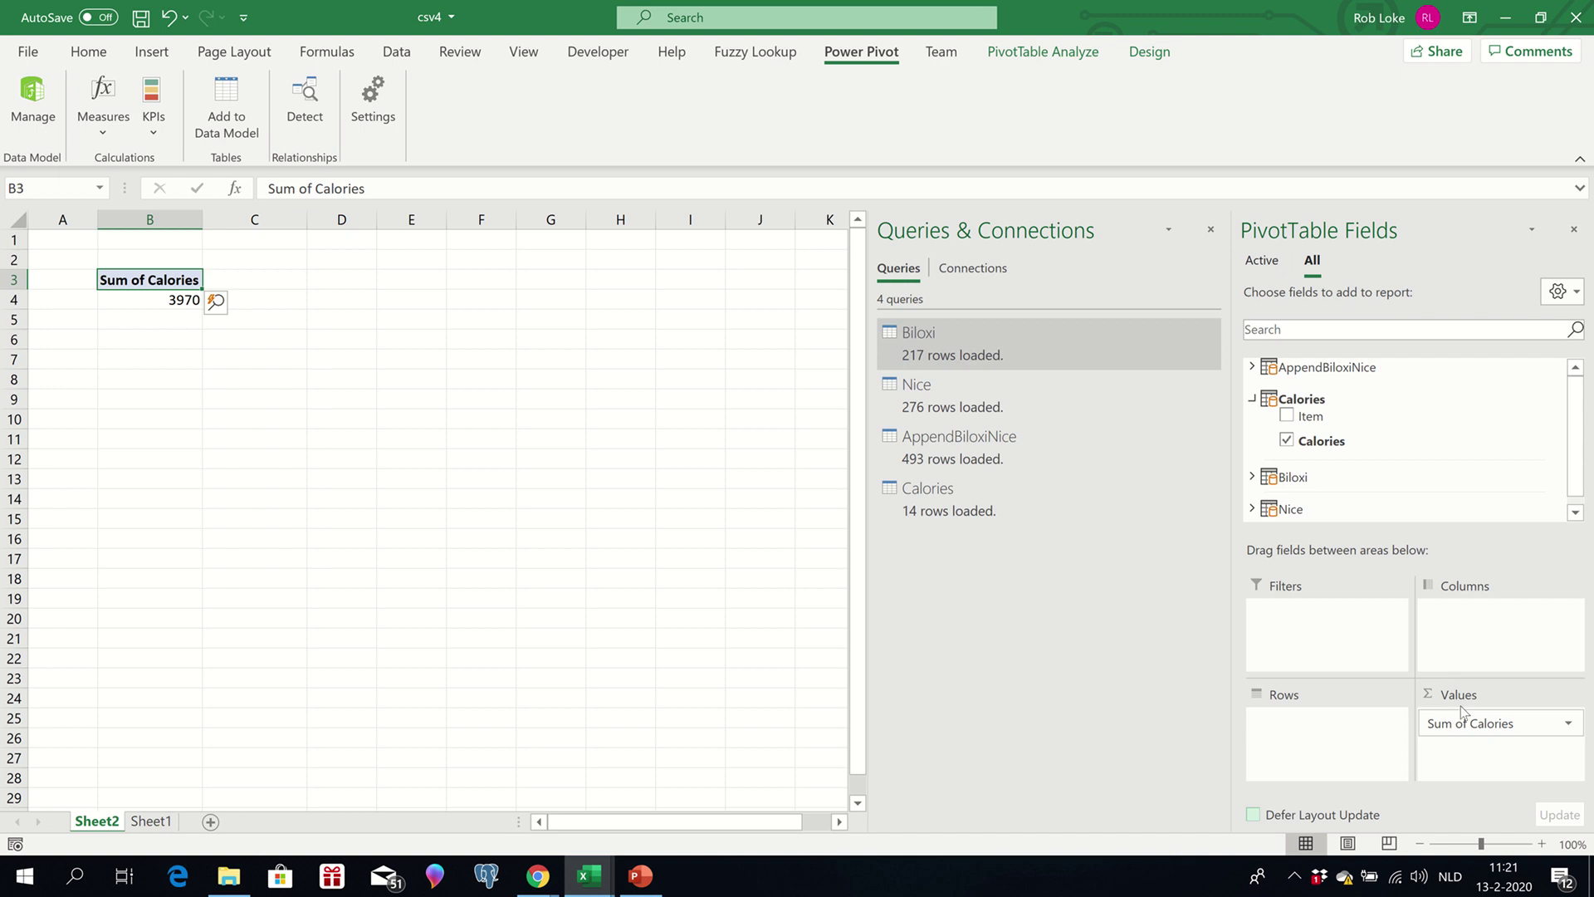
left_click_drag(1467, 723, 1395, 420)
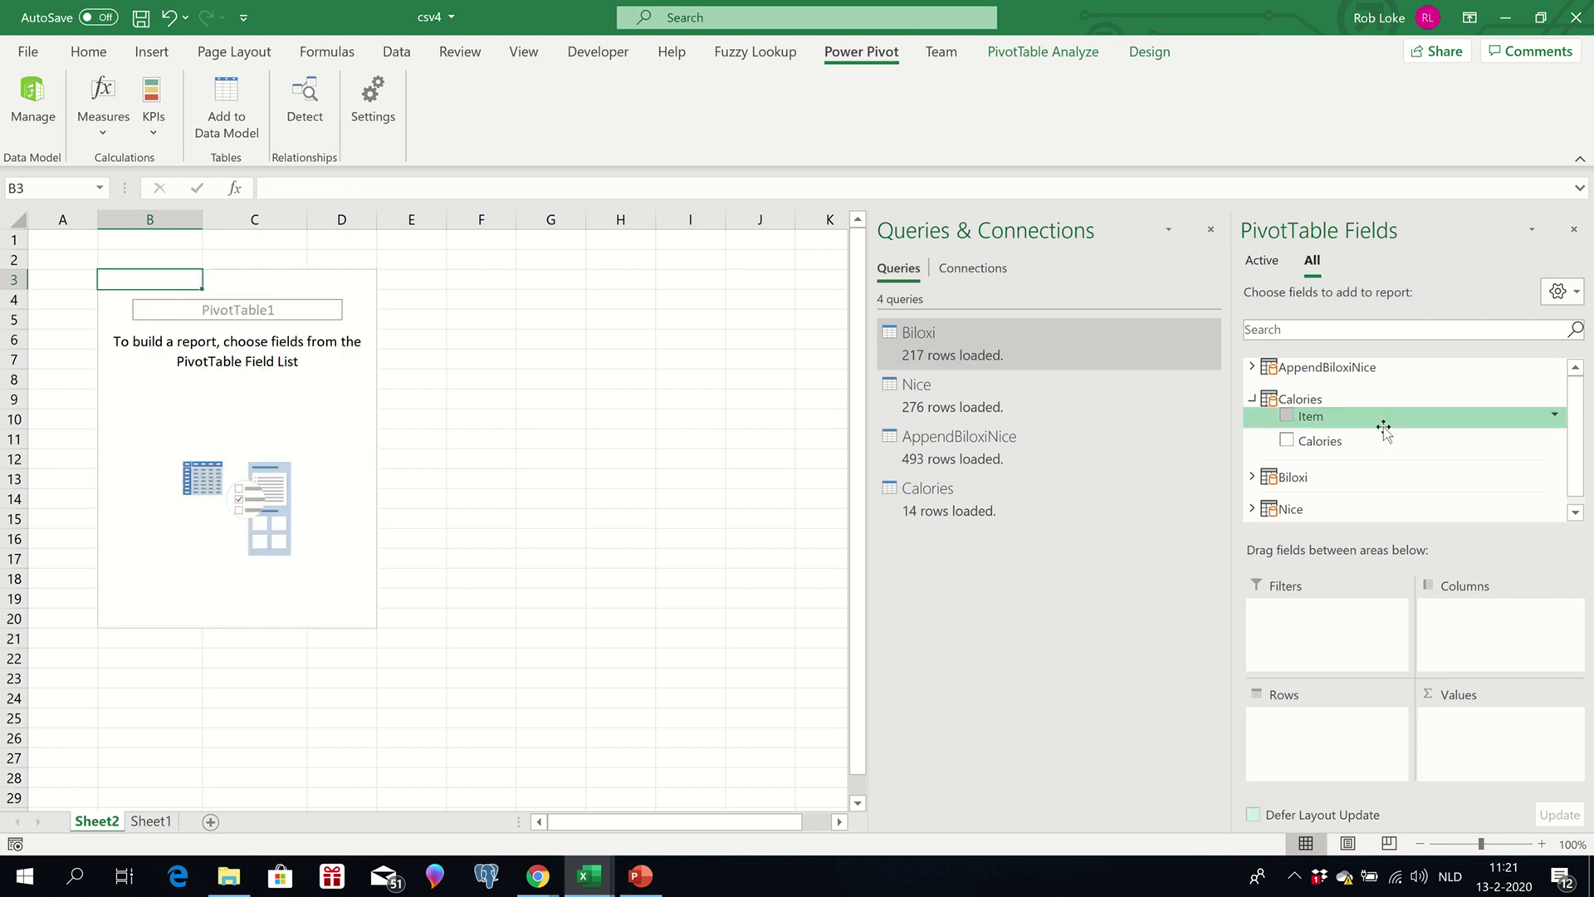
Add Item from AppendBiloxiNice to the PivotTable's rows and Calories from the Calories table to its values.
left_click(1252, 368)
left_click_drag(1307, 383, 1331, 724)
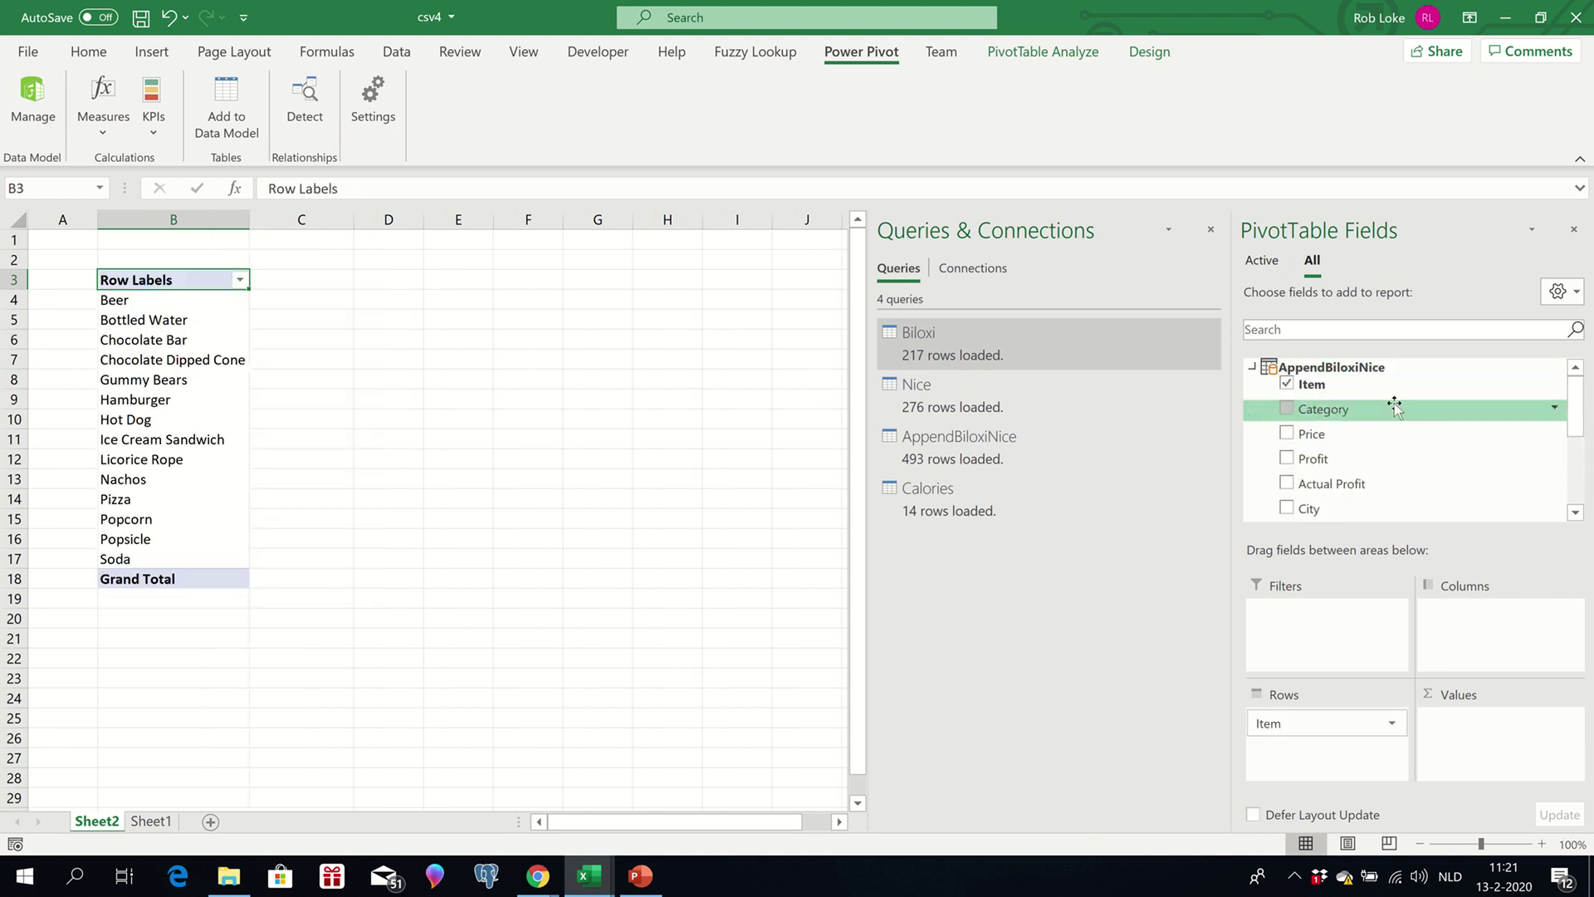
scroll(1394, 407, "down", 2)
left_click_drag(1320, 512, 1466, 725)
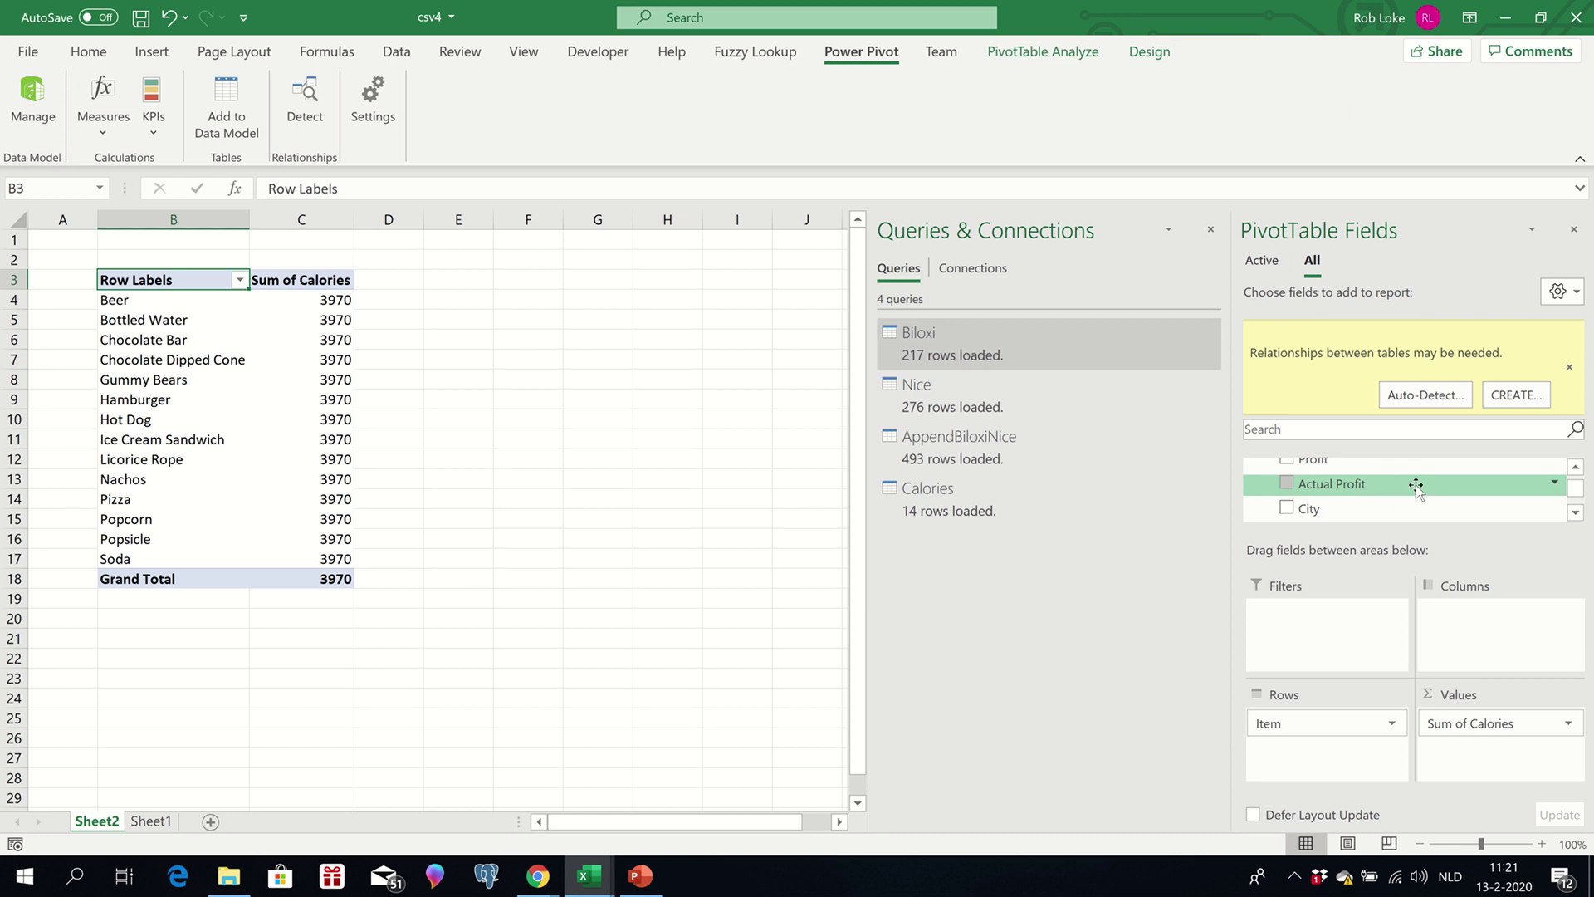
Replace Sum of Calories in the PivotTable's values with CaloriesRetrievedFromCaloriesTable from AppendBiloxiNice.
scroll(1417, 488, "down", 3)
scroll(1417, 488, "up", 1)
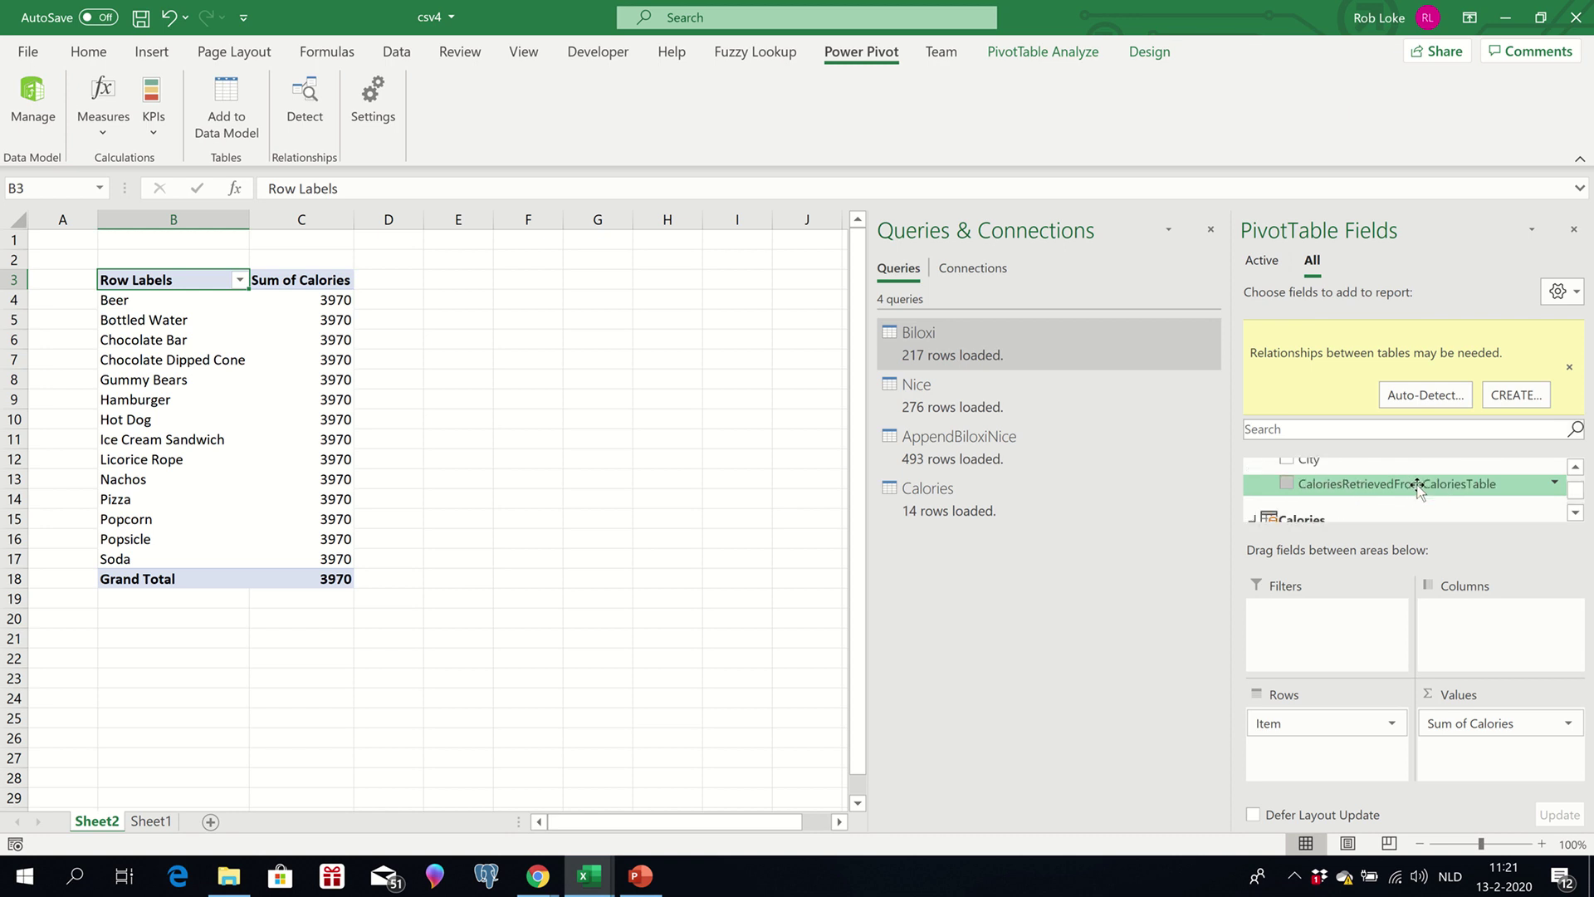
scroll(1417, 488, "up", 3)
scroll(1417, 489, "down", 2)
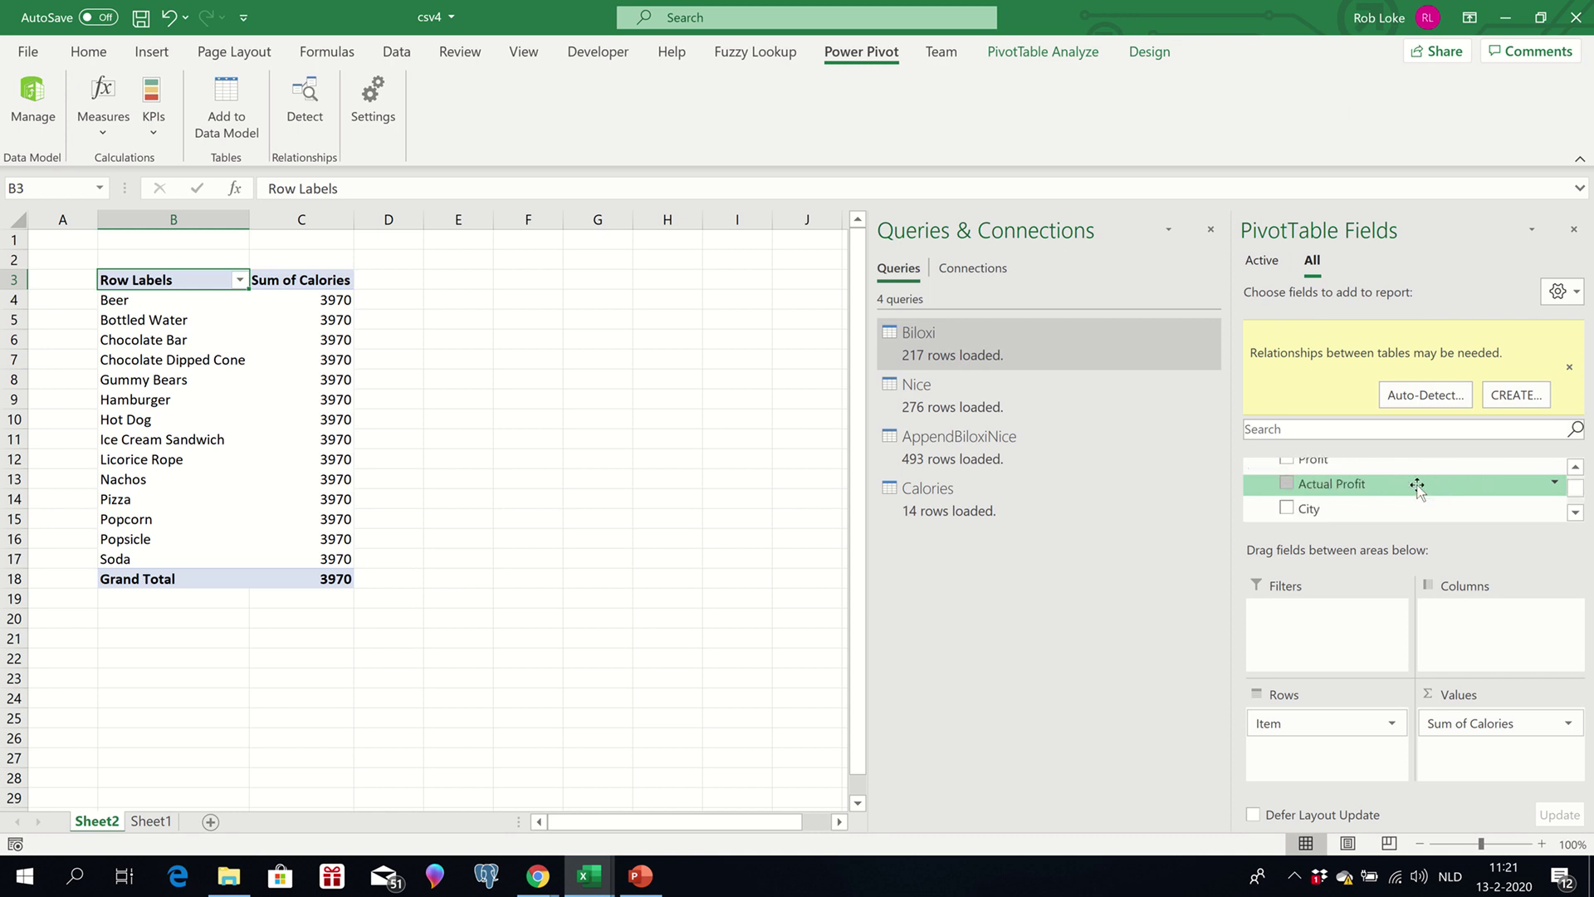
scroll(1417, 488, "down", 1)
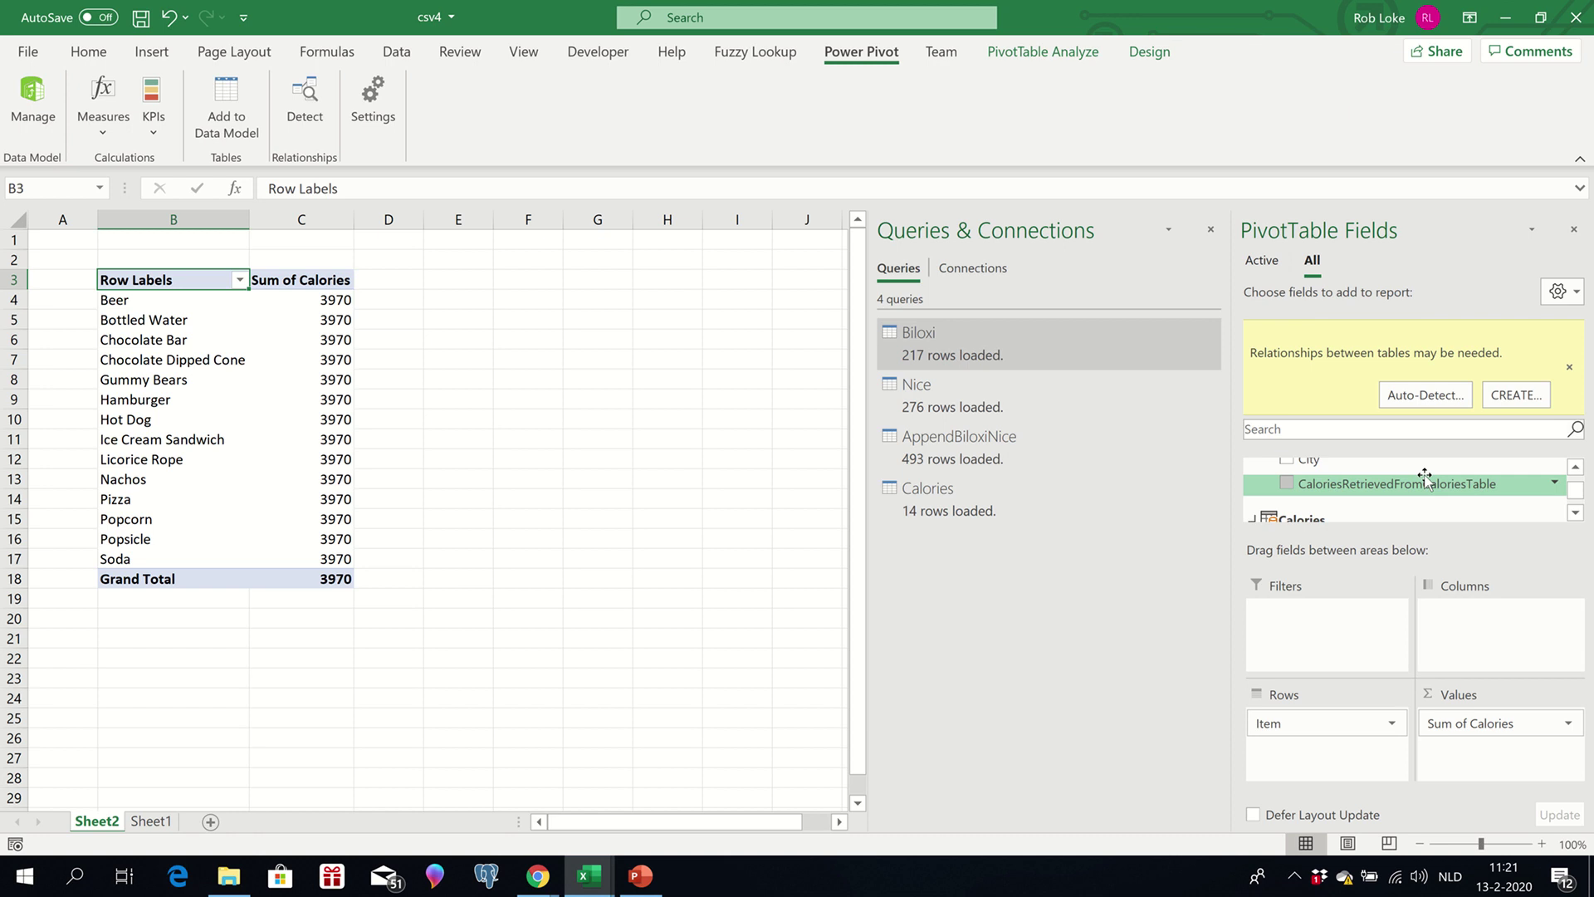
left_click_drag(1492, 744, 1480, 519)
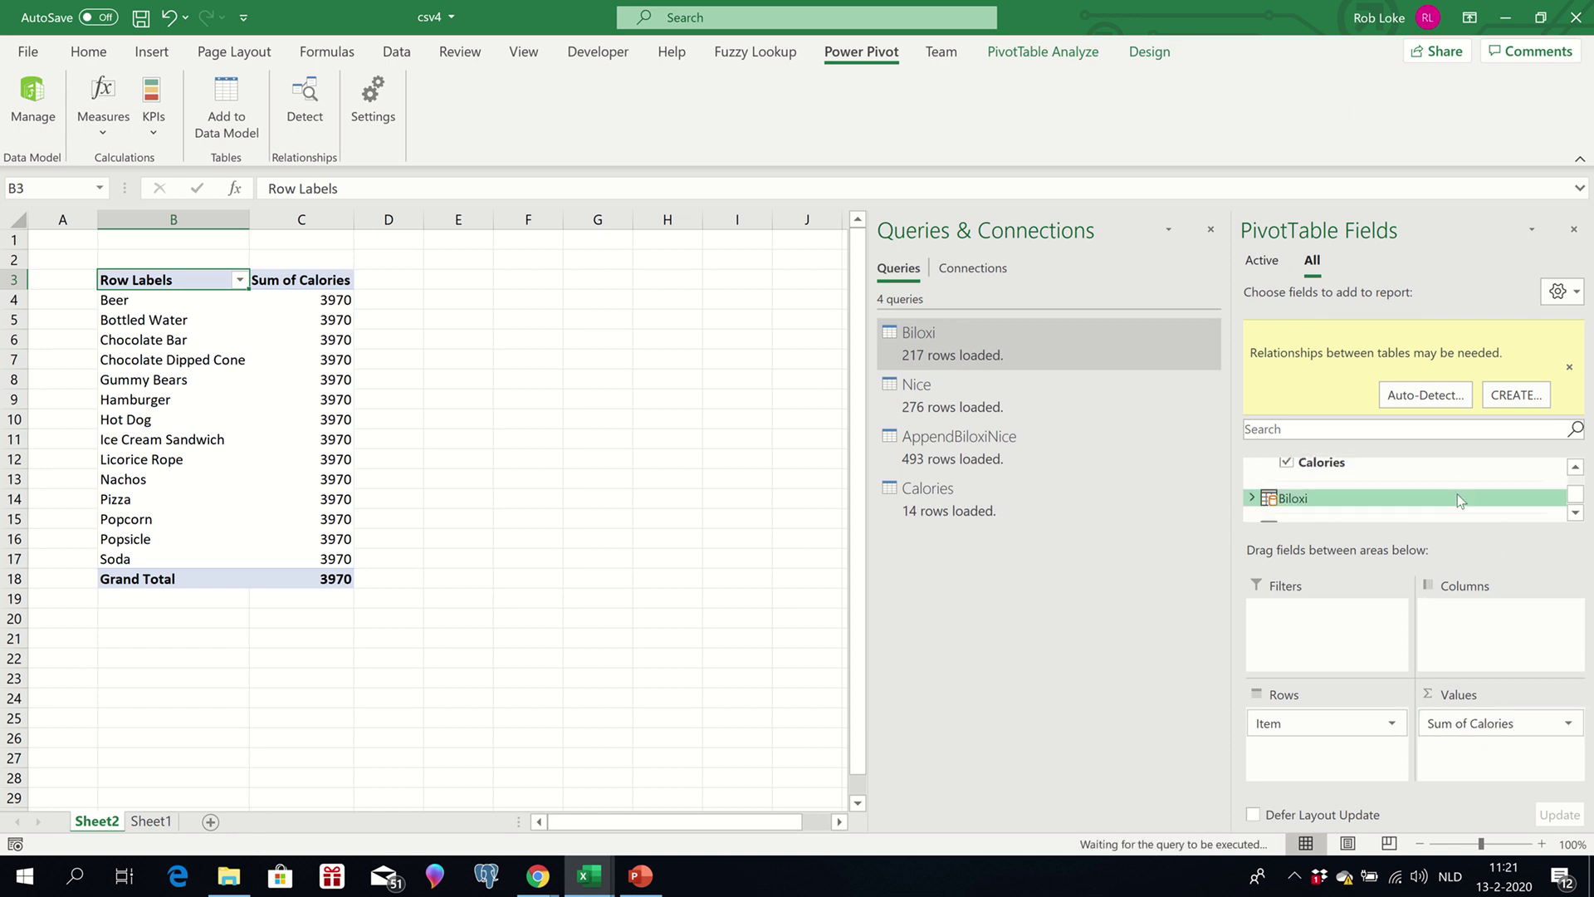
scroll(1411, 481, "up", 4)
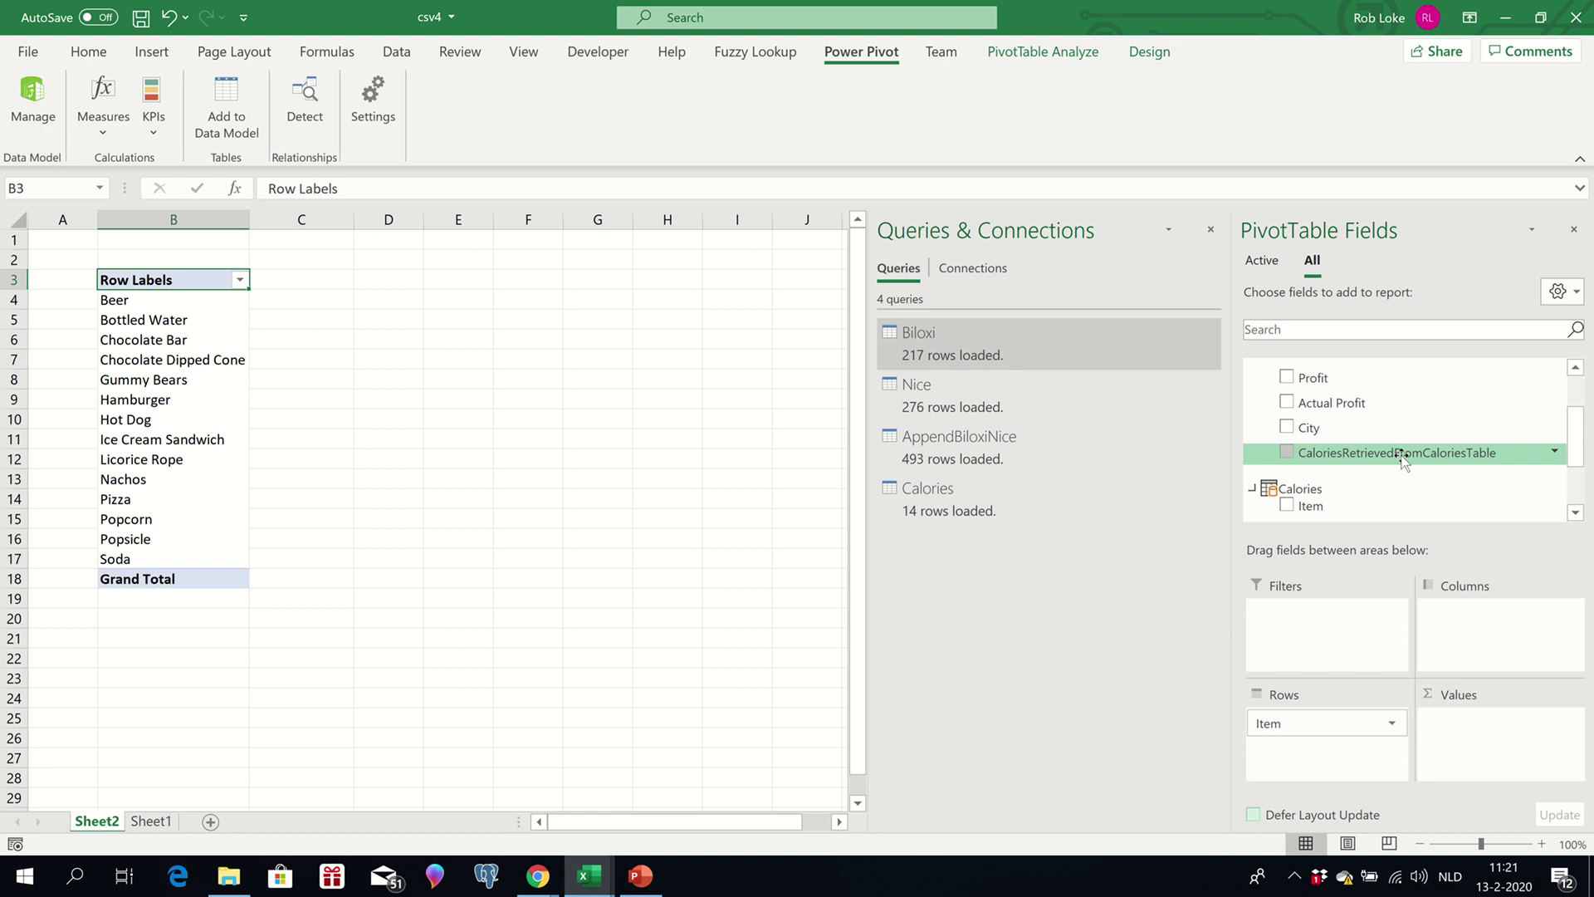
left_click_drag(1402, 459, 1530, 760)
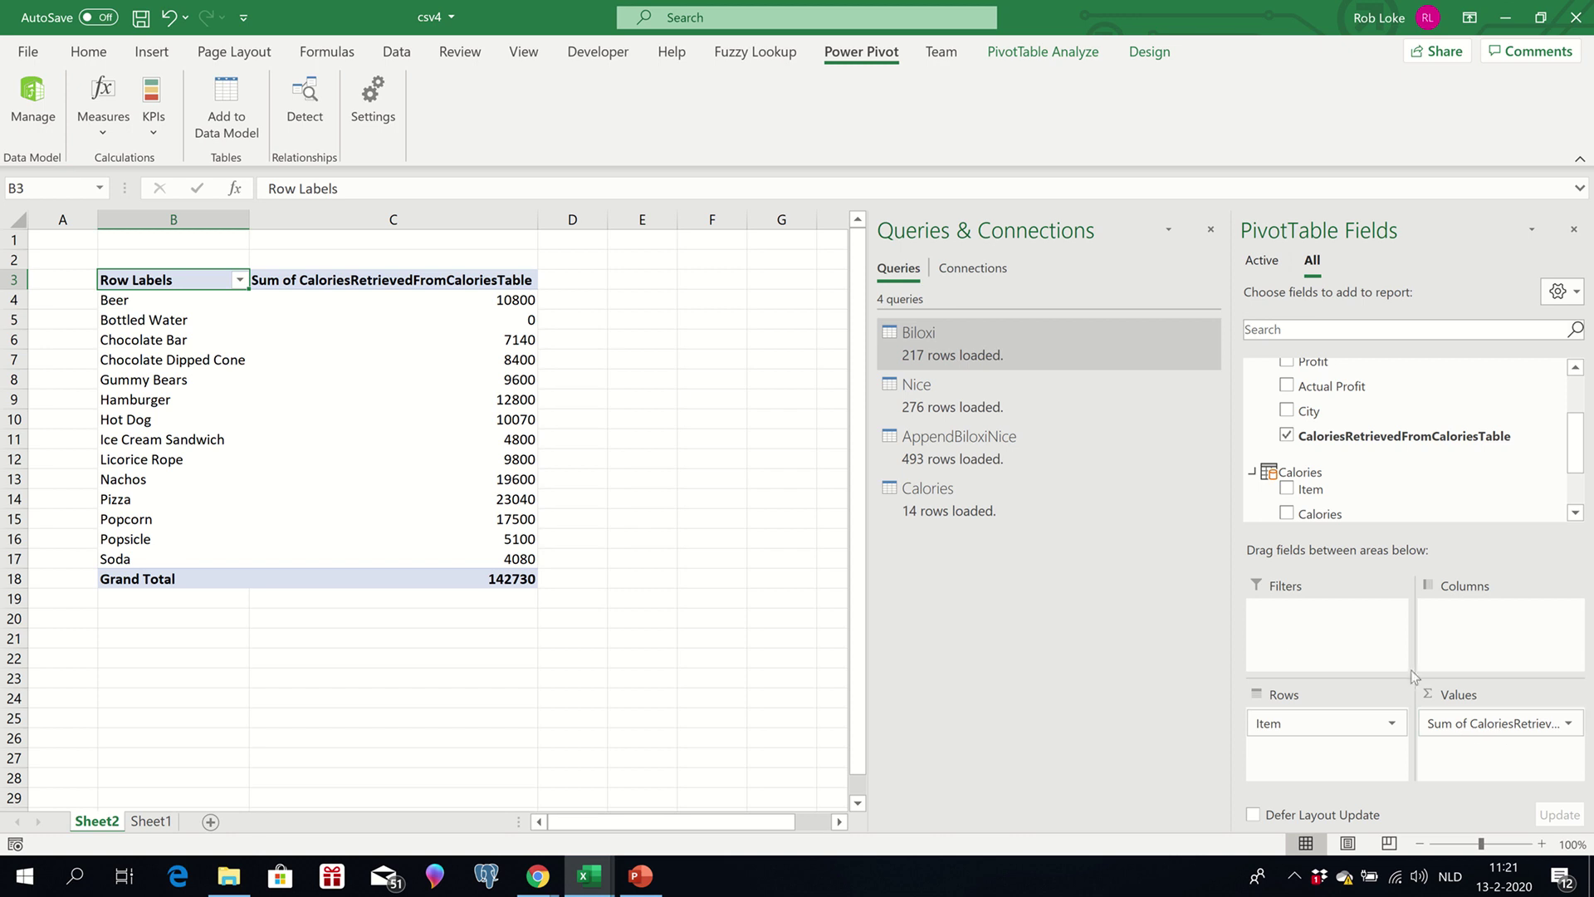
scroll(1326, 433, "up", 2)
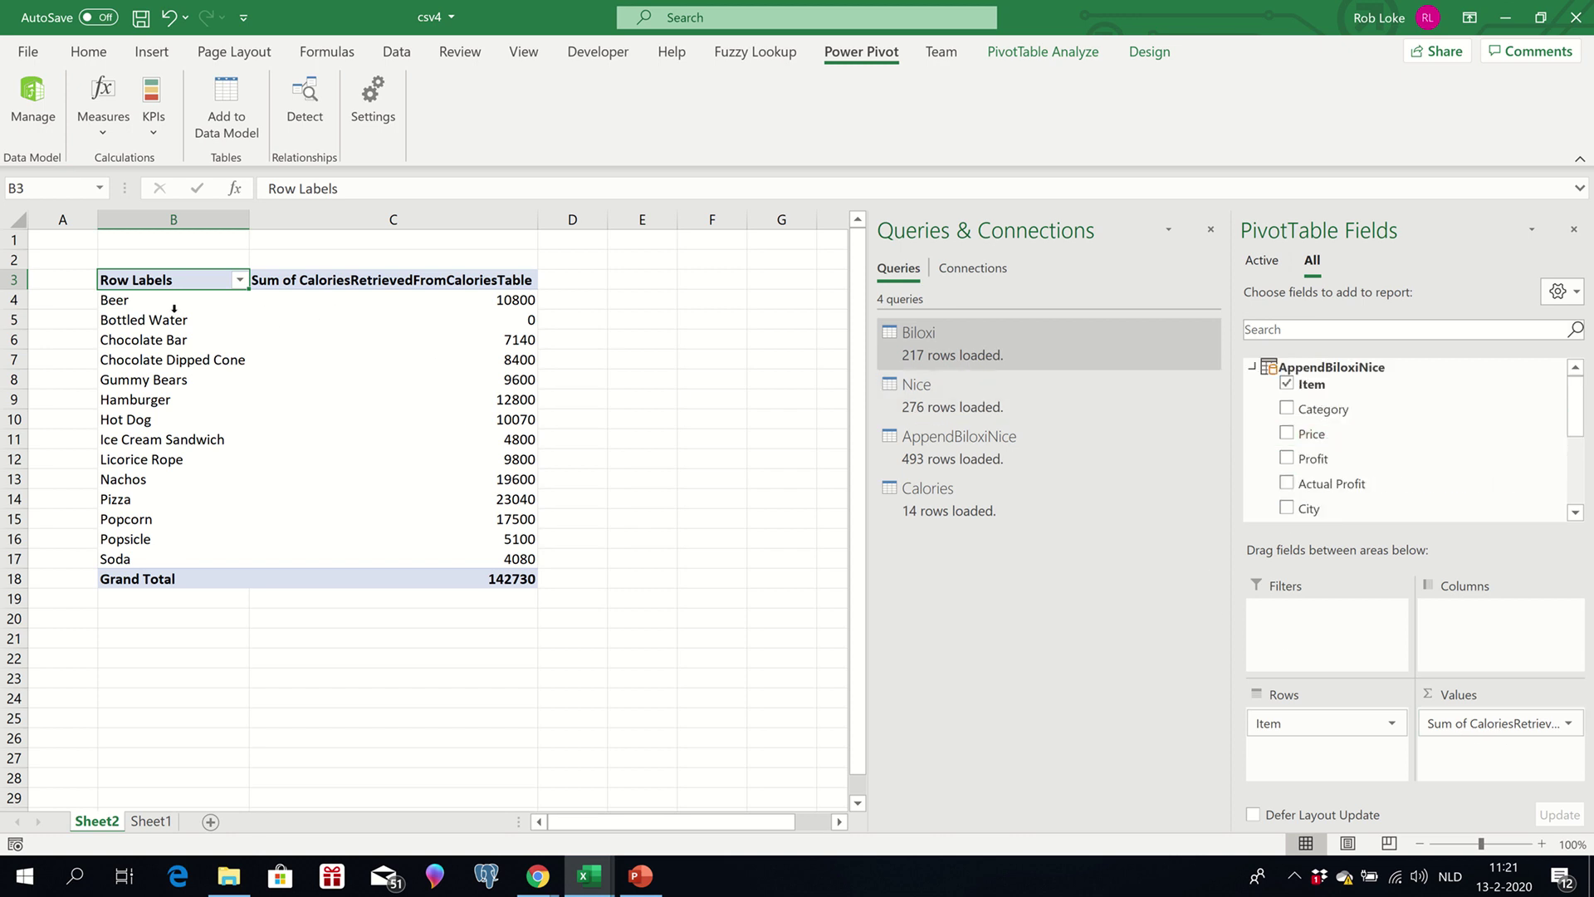
mouse_move(393, 378)
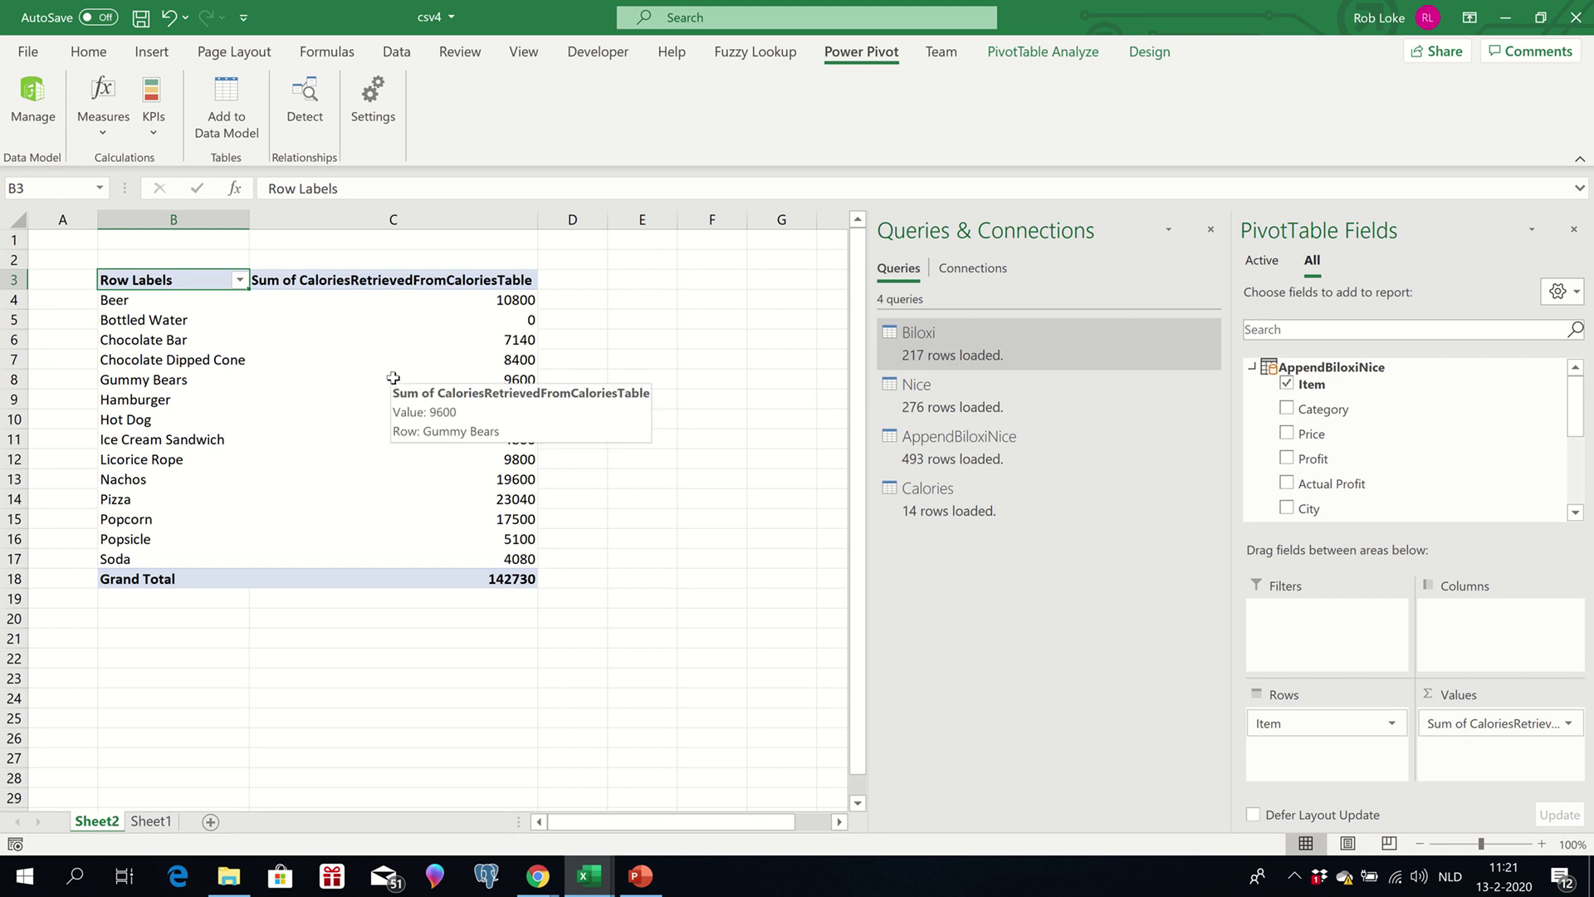